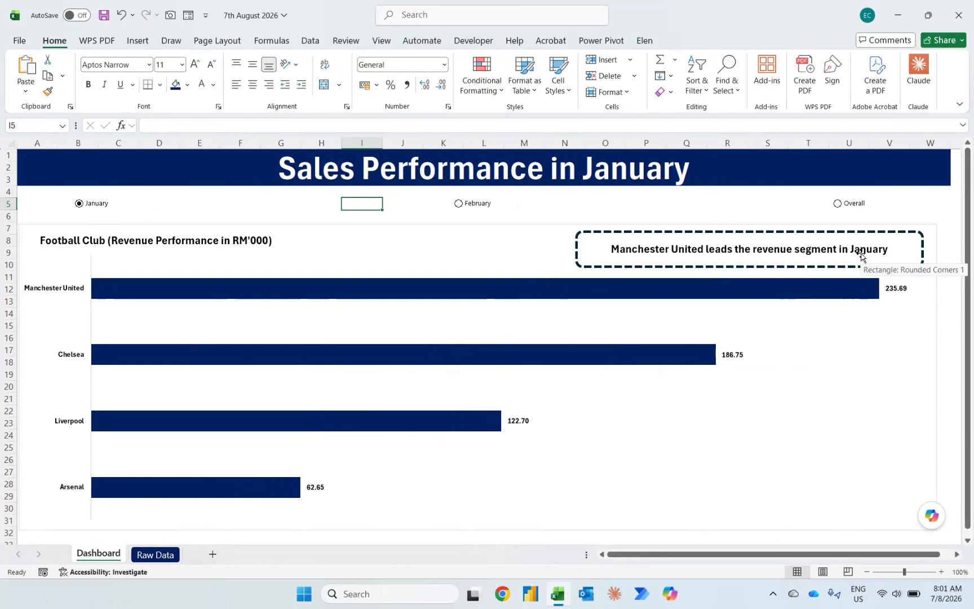
# Step: View the dashboard for the Overall period and for February using its option buttons
pyautogui.click(837, 203)
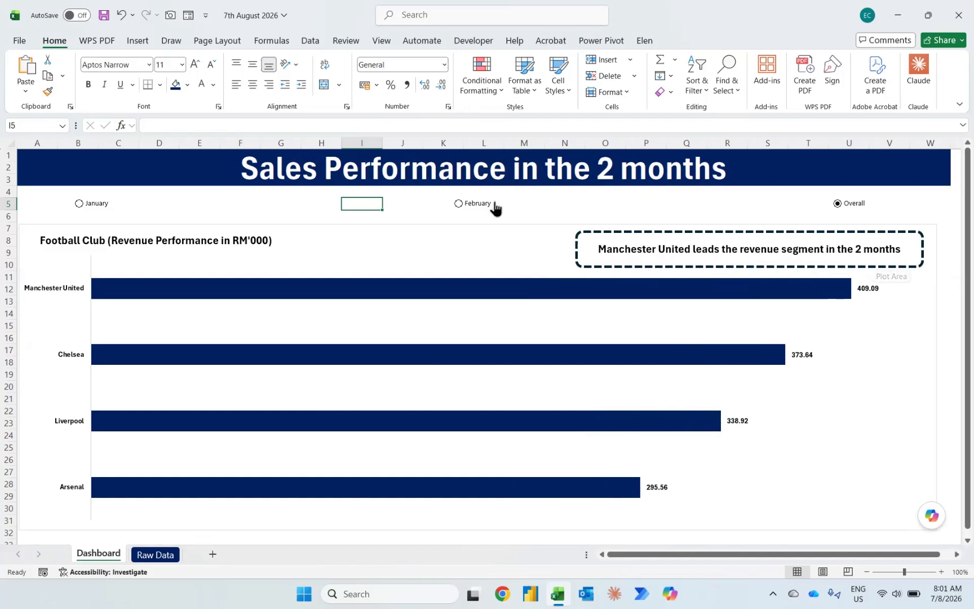
pyautogui.click(471, 206)
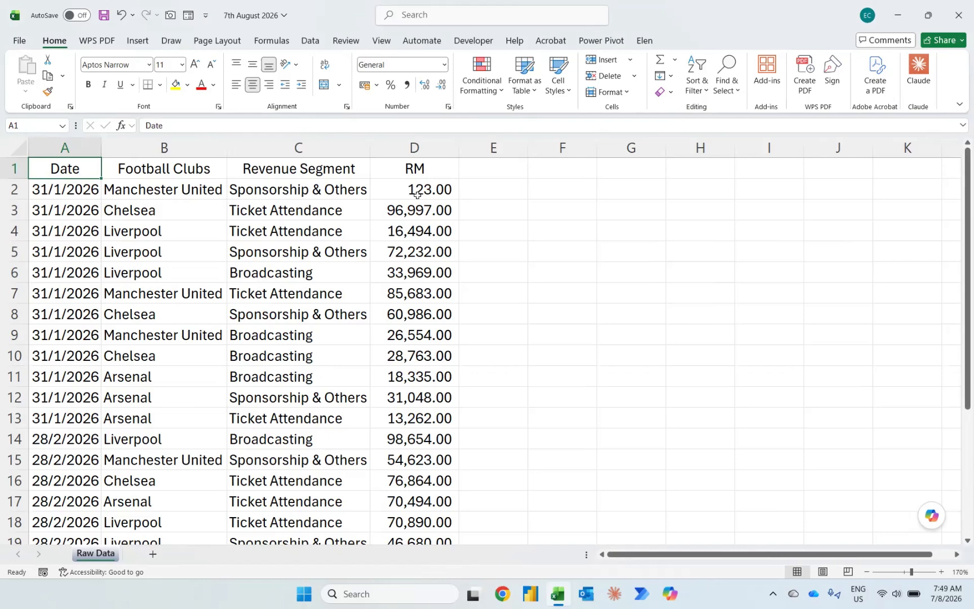
# Step: Add a "Month Name" column header in cell E1 of the Raw Data sheet
pyautogui.click(471, 171)
pyautogui.write('Mo')
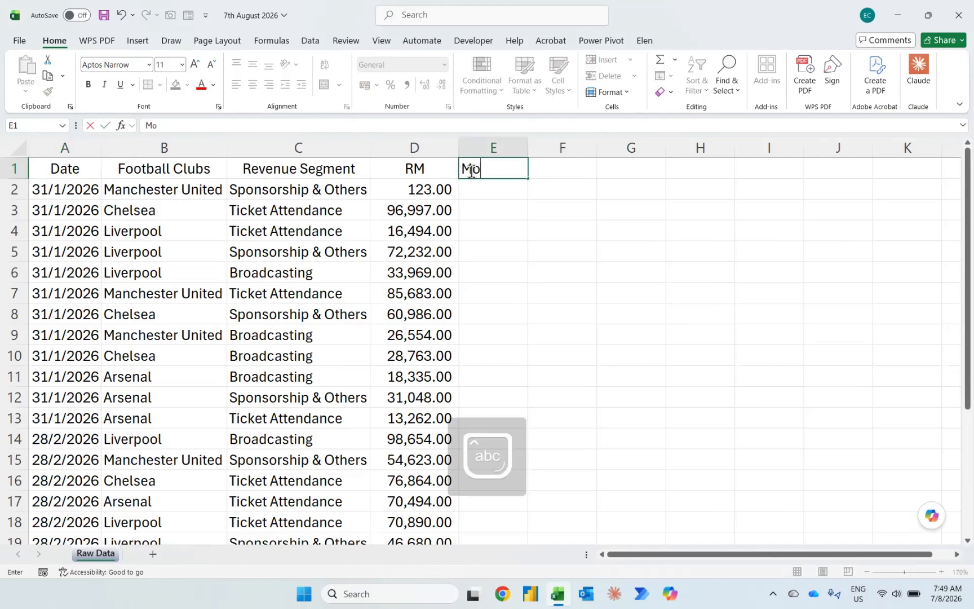
pyautogui.write('nth Name')
pyautogui.press('Return')
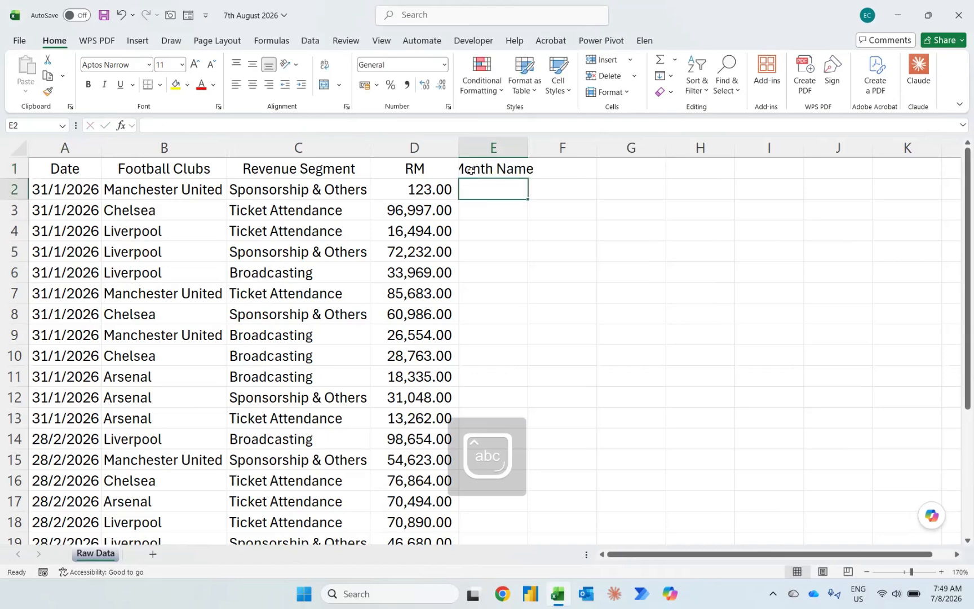
# Step: Enter =TEXT(A2,"mmmm") in E2 to extract the full month name from the date
pyautogui.write('=text')
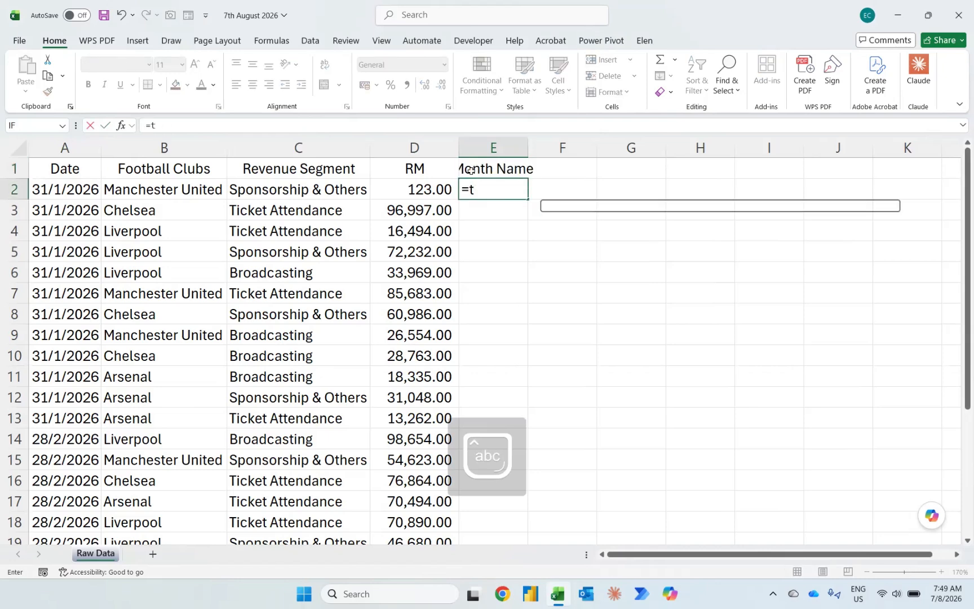
pyautogui.press('Tab')
pyautogui.press('Left')
pyautogui.press('Left')
pyautogui.press('Left')
pyautogui.press('Left')
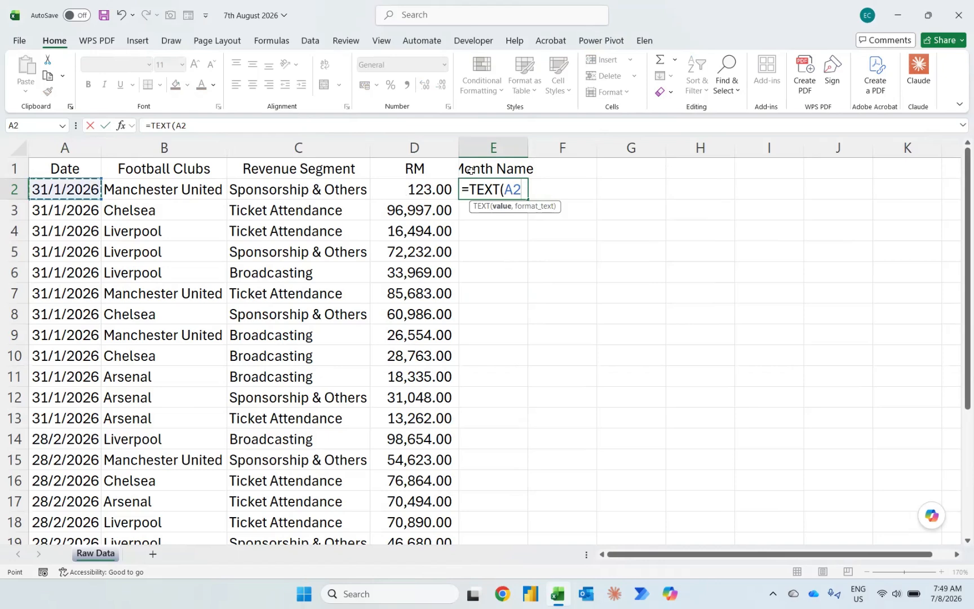
pyautogui.write(',"mmmm')
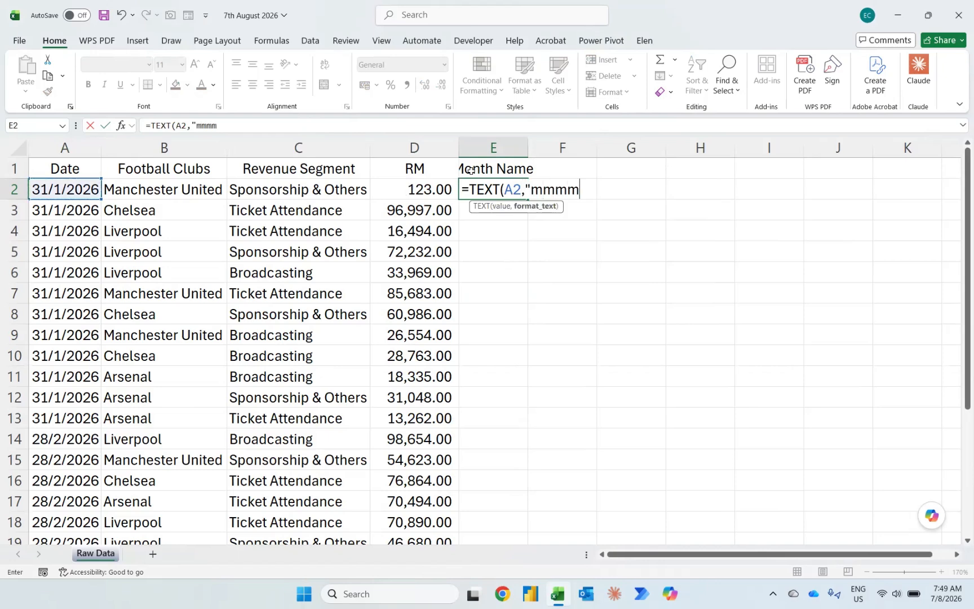
pyautogui.write('")')
pyautogui.press('Return')
# Step: Fill the month name formula from E2 down to the last data row, E26
pyautogui.press('Left')
pyautogui.hotkey('ctrl', 'Down')
pyautogui.press('Right')
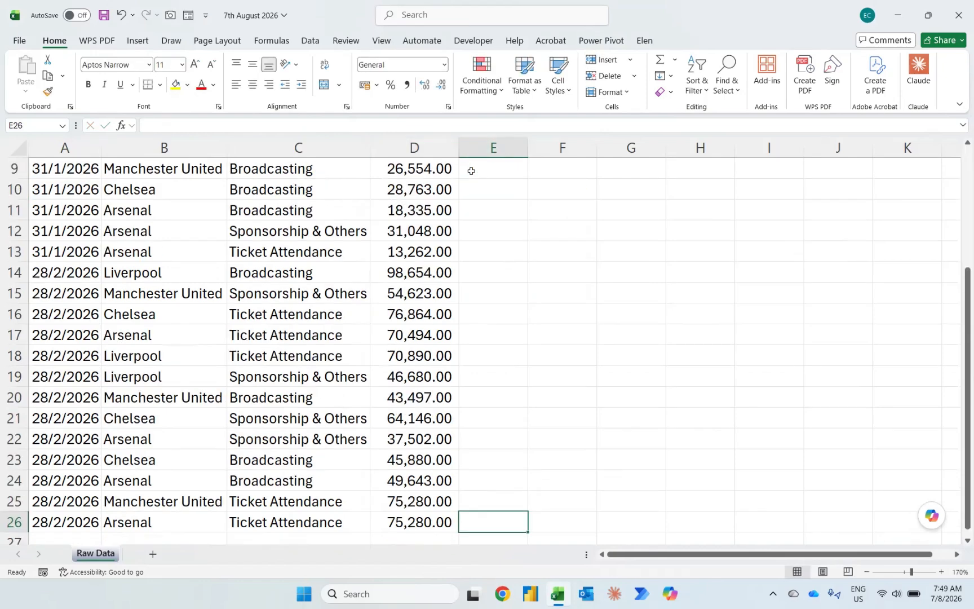
pyautogui.hotkey('ctrl', 'shift', 'Up')
pyautogui.hotkey('ctrl', 'd')
pyautogui.hotkey('ctrl', 'Up')
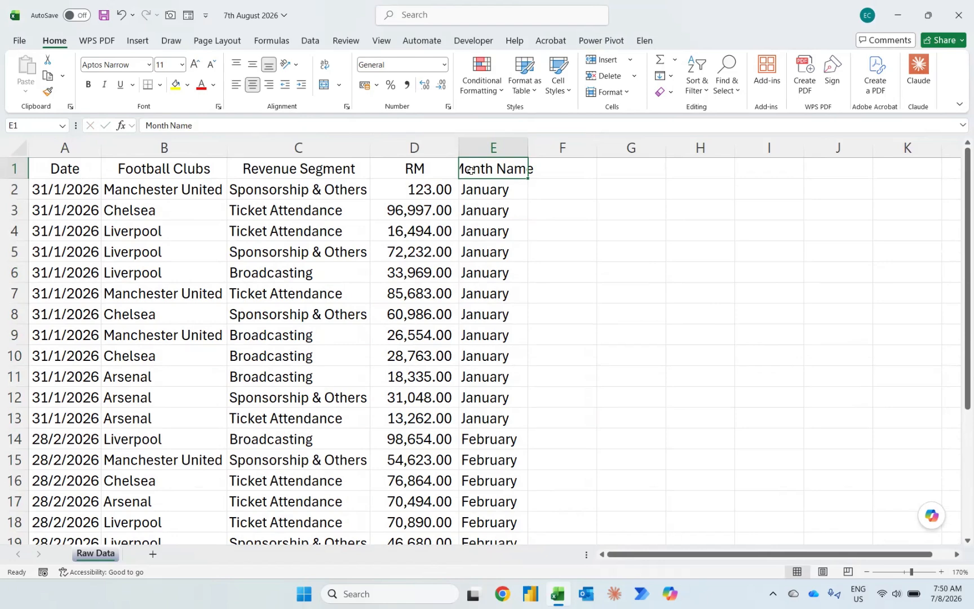
# Step: Autofit the width of column E to its Month Name header
pyautogui.hotkey('alt', 'h')
pyautogui.press('o')
pyautogui.press('i')
# Step: List the distinct months starting in G3 with the formula =UNIQUE(E2:E26)
pyautogui.press('Down')
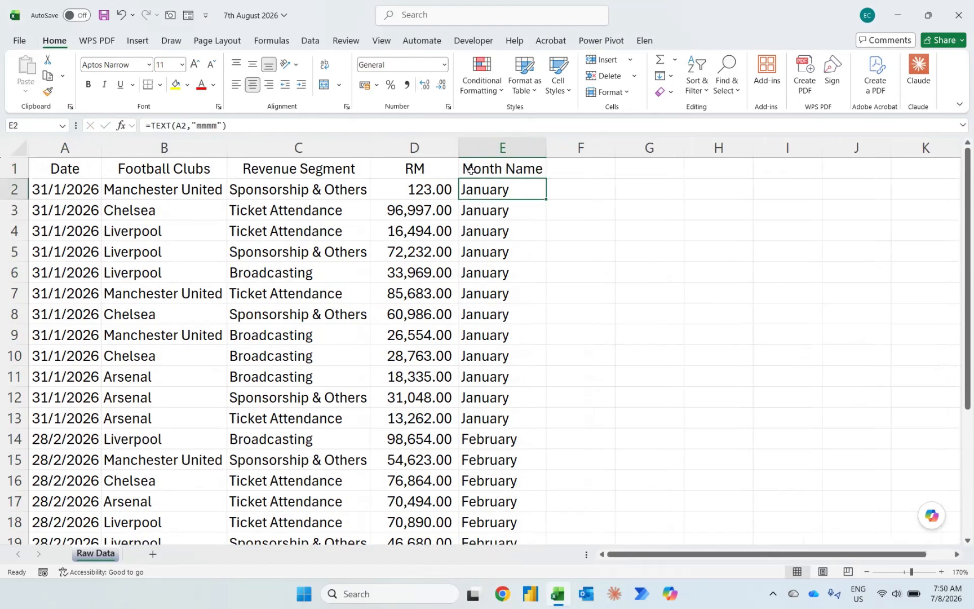
pyautogui.press('Right')
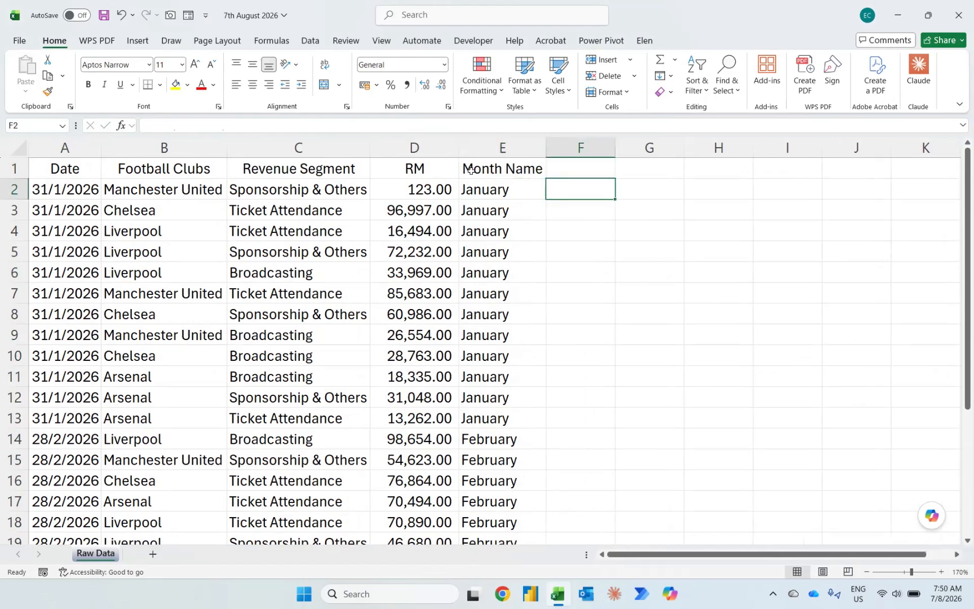
pyautogui.press('Down')
pyautogui.press('Right')
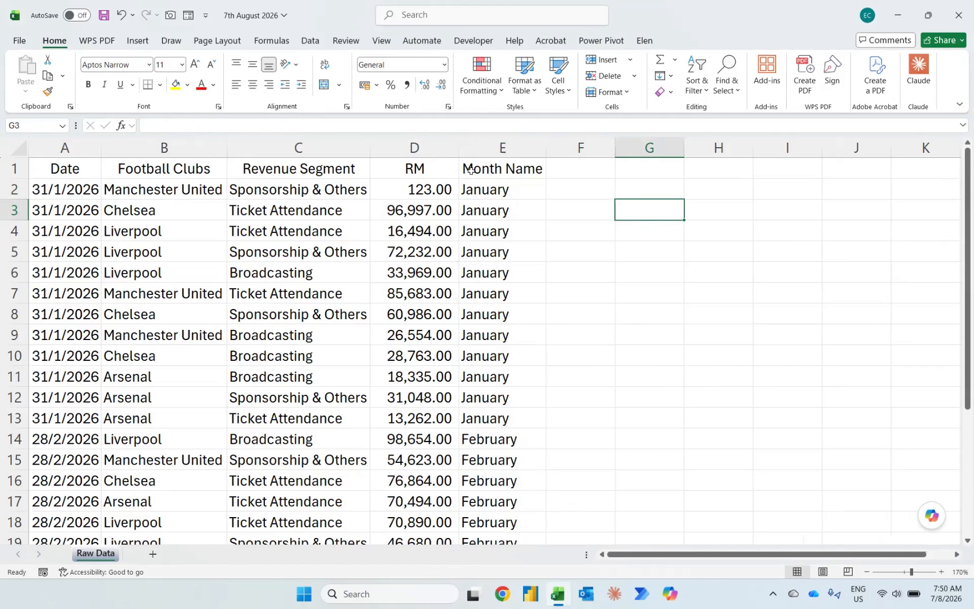
pyautogui.write('=uniq')
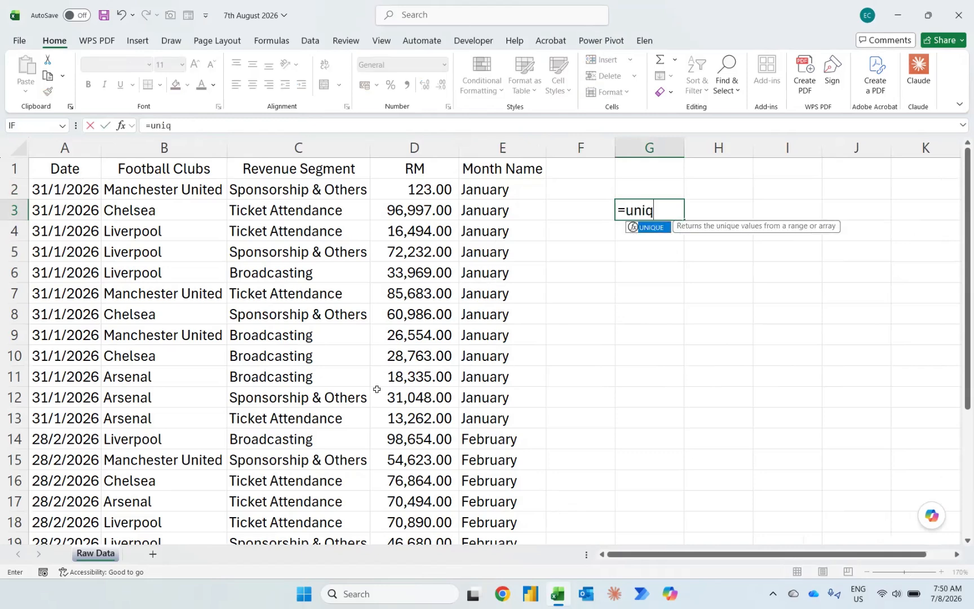
pyautogui.press('Tab')
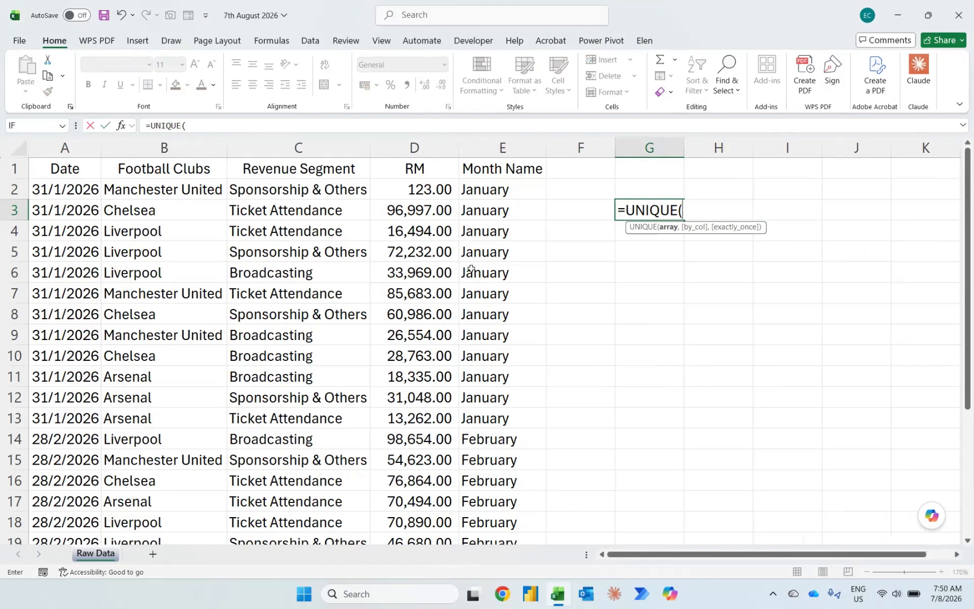
pyautogui.click(499, 191)
pyautogui.hotkey('ctrl', 'shift', 'Down')
pyautogui.press('Return')
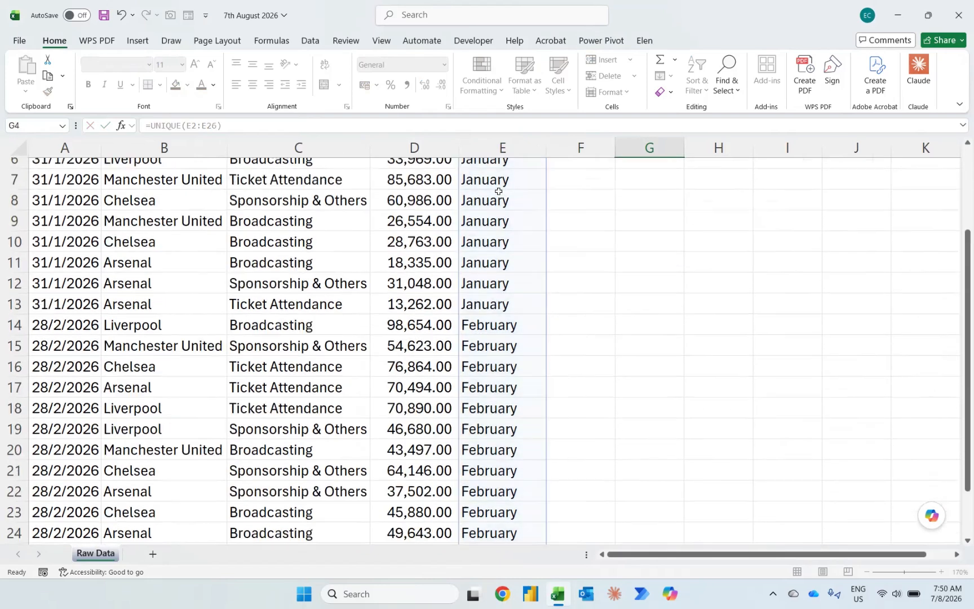
pyautogui.scroll(1, 499, 191)
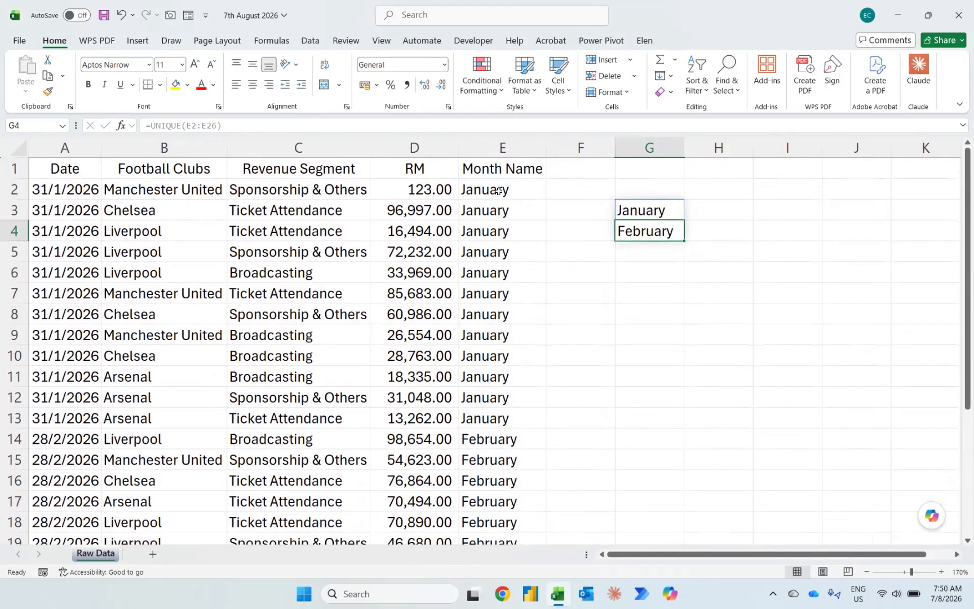
# Step: Enter the label "2 months" in G5, directly below the list of distinct months
pyautogui.press('Up')
pyautogui.press('Down')
pyautogui.press('Down')
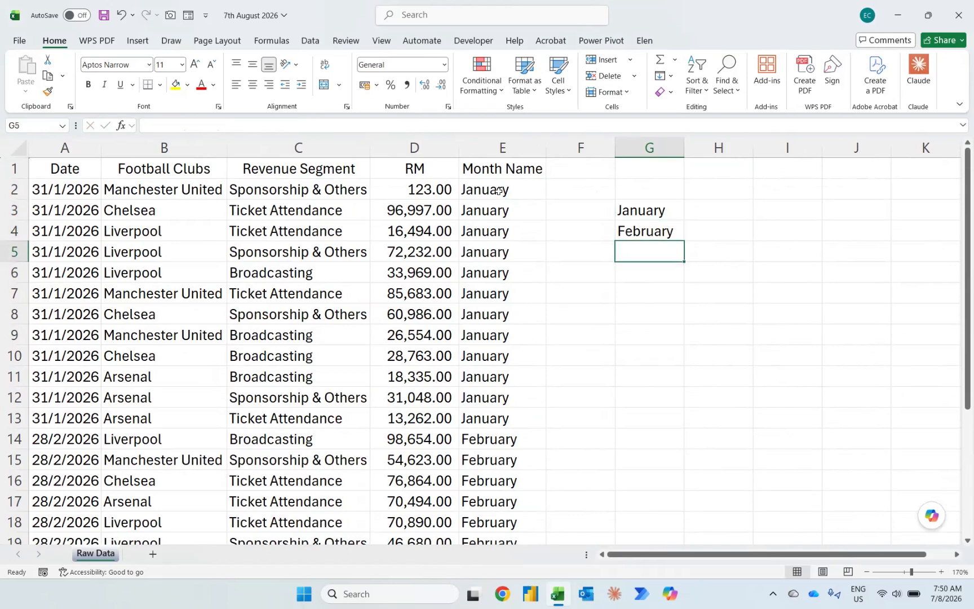
pyautogui.write('2 m')
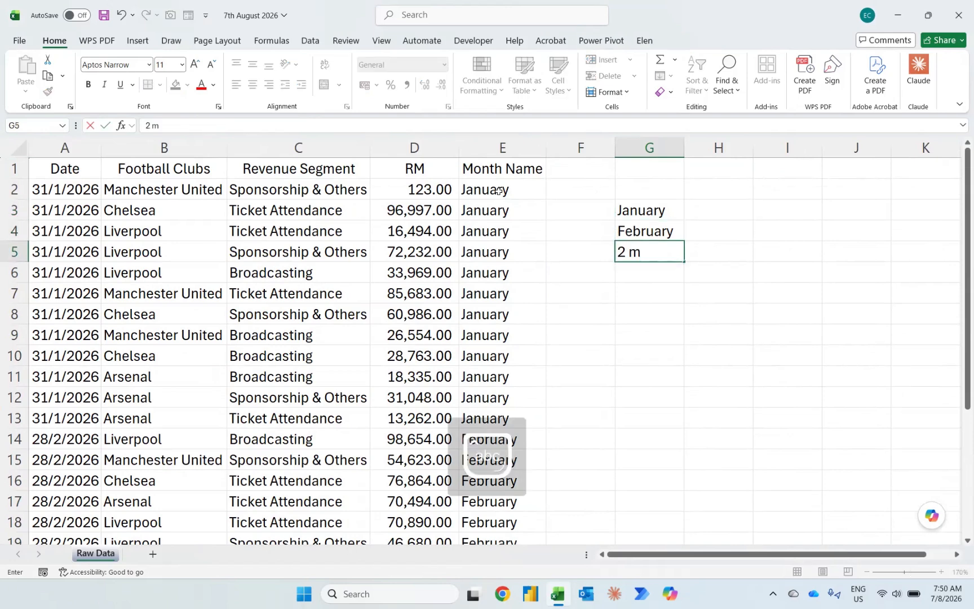
pyautogui.write('onths')
pyautogui.press('Return')
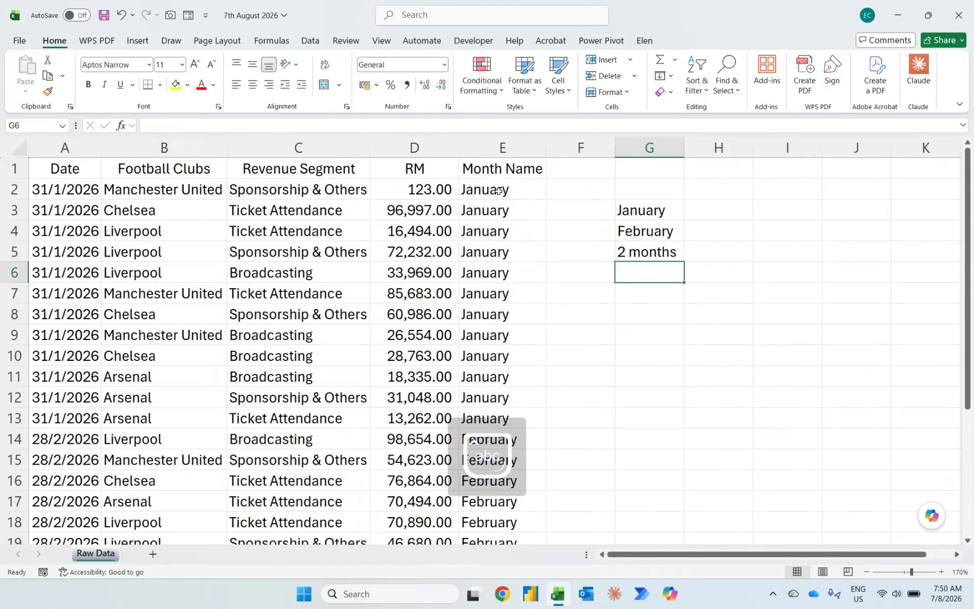
# Step: Change the label in G5 to "the 2 months" and autofit column G to it
pyautogui.press('Up')
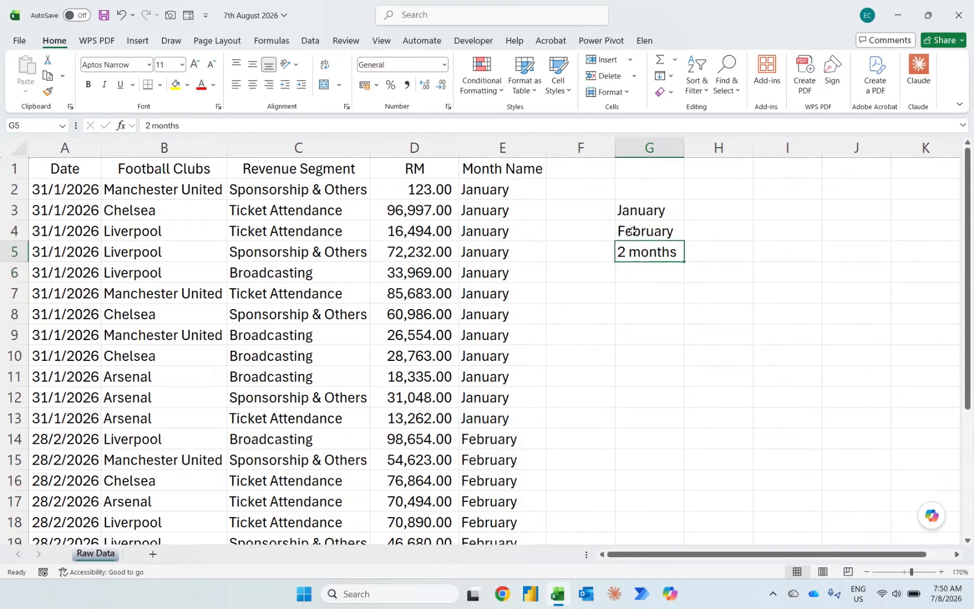
pyautogui.click(145, 125)
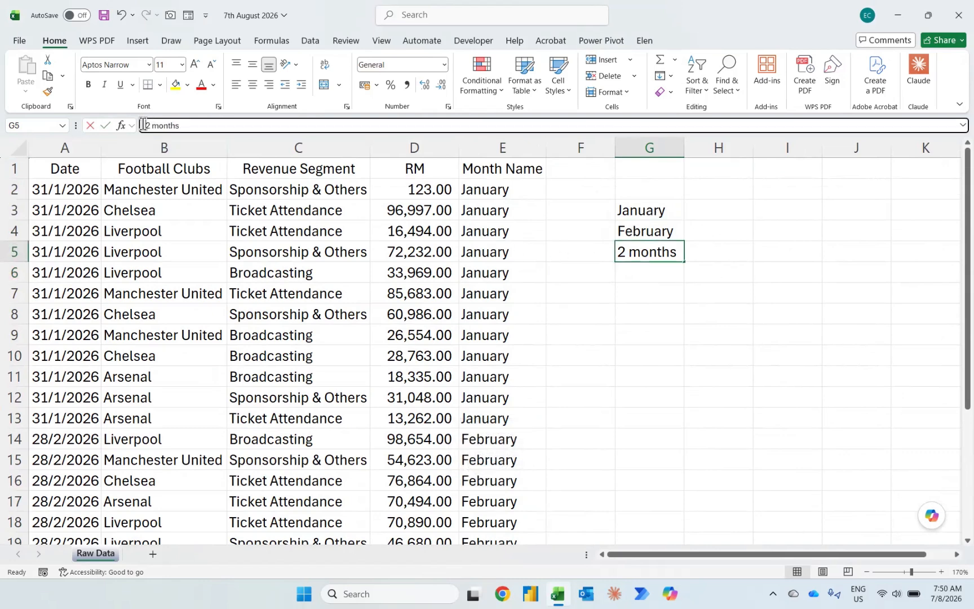
pyautogui.write('the')
pyautogui.press('Return')
pyautogui.press('Up')
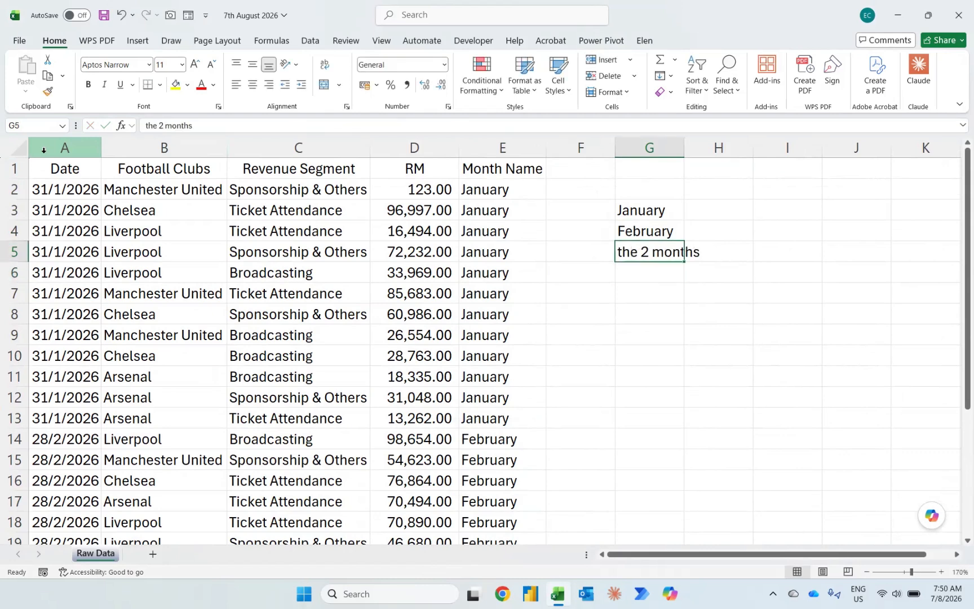
pyautogui.hotkey('alt', 'h')
pyautogui.press('o')
pyautogui.press('i')
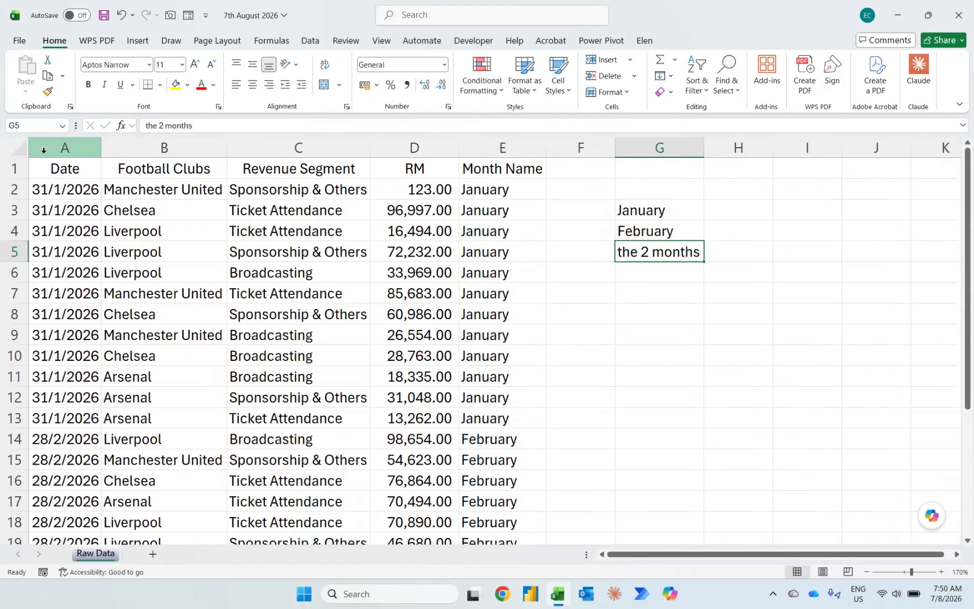
# Step: List the distinct football clubs starting in G8 with the formula =UNIQUE(B2:B26)
pyautogui.press('Down')
pyautogui.press('Down')
pyautogui.press('Down')
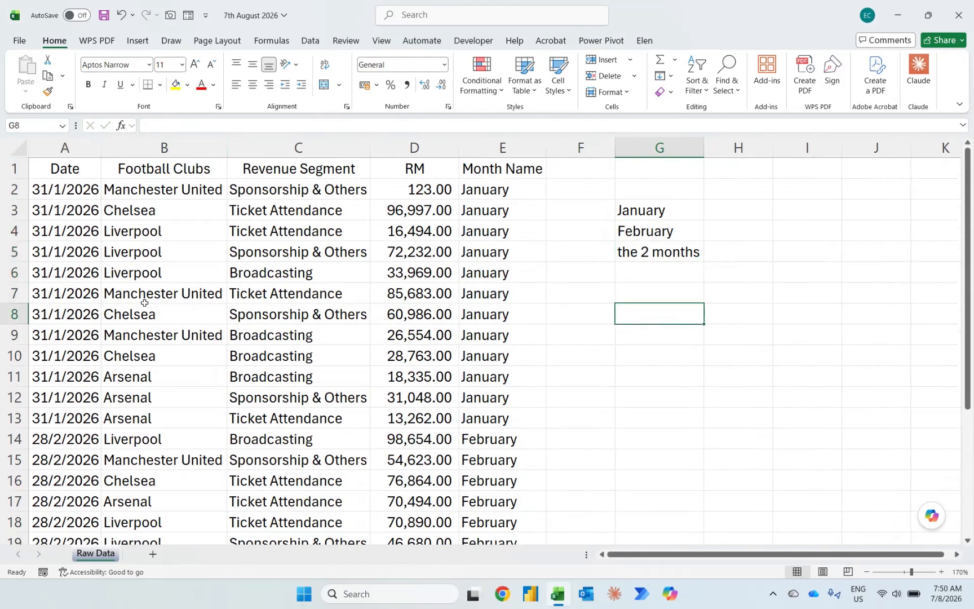
pyautogui.write('=unique(')
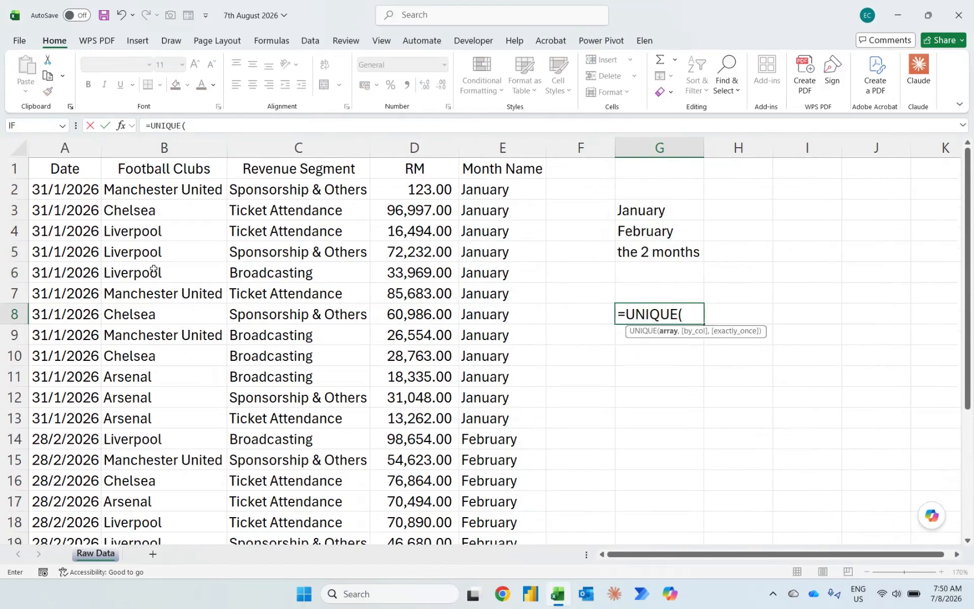
pyautogui.click(163, 190)
pyautogui.hotkey('ctrl', 'shift', 'Down')
pyautogui.press('Return')
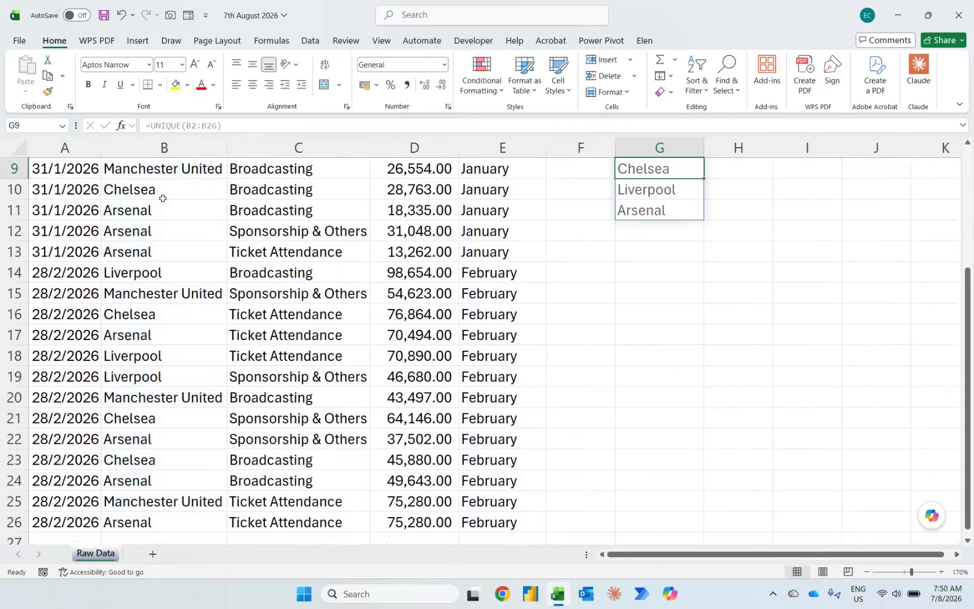
pyautogui.press('Up')
pyautogui.press('Up')
pyautogui.press('Up')
pyautogui.press('Up')
pyautogui.press('Up')
pyautogui.press('Up')
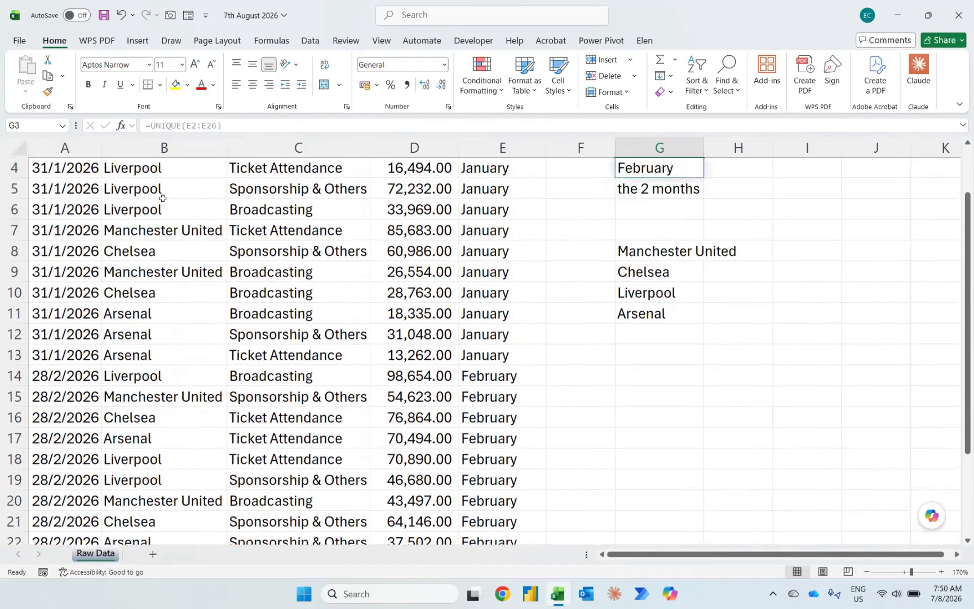
pyautogui.press('Down')
pyautogui.press('Down')
pyautogui.press('Down')
pyautogui.press('Down')
pyautogui.press('Down')
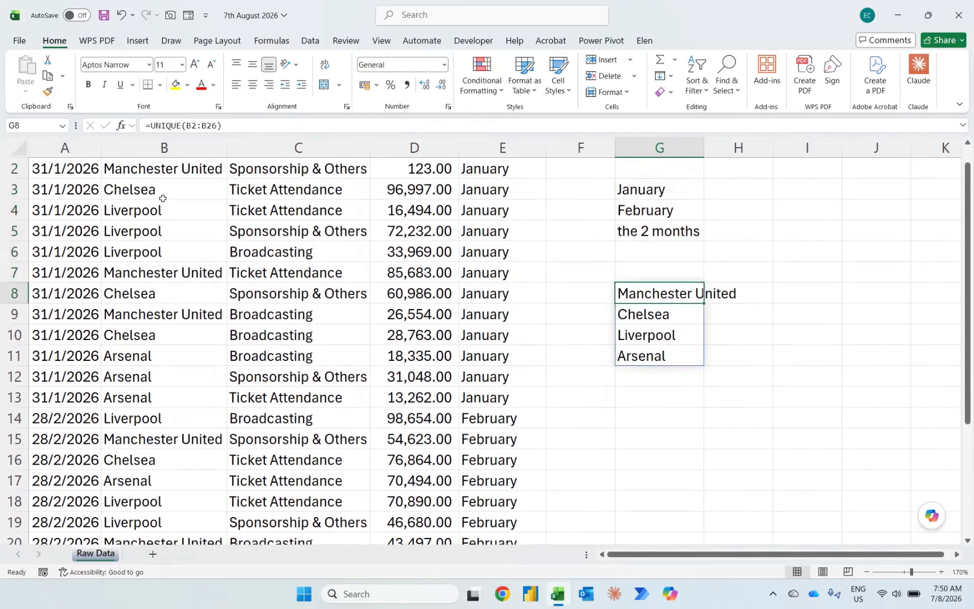
pyautogui.press('Down')
pyautogui.press('Down')
pyautogui.press('Up')
pyautogui.press('Up')
# Step: Add a new worksheet and place an option button form control on it, spanning columns B to D around row 5
pyautogui.hotkey('shift', 'F11')
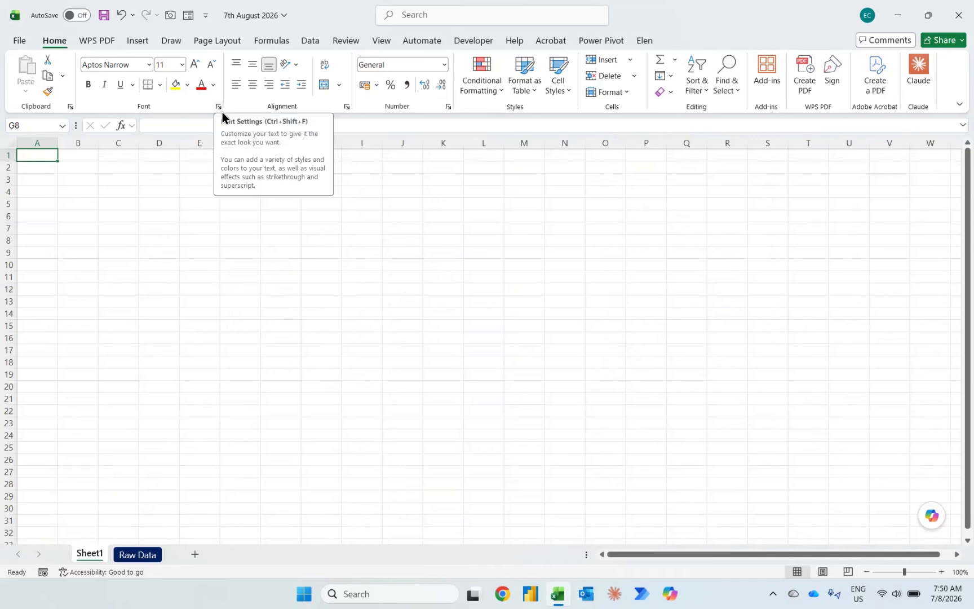
pyautogui.click(473, 40)
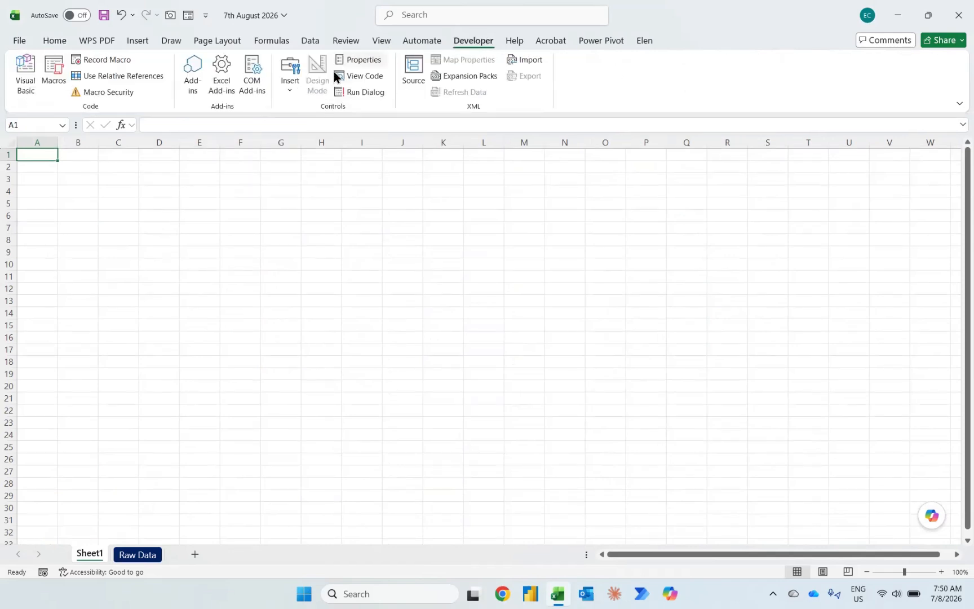
pyautogui.click(289, 86)
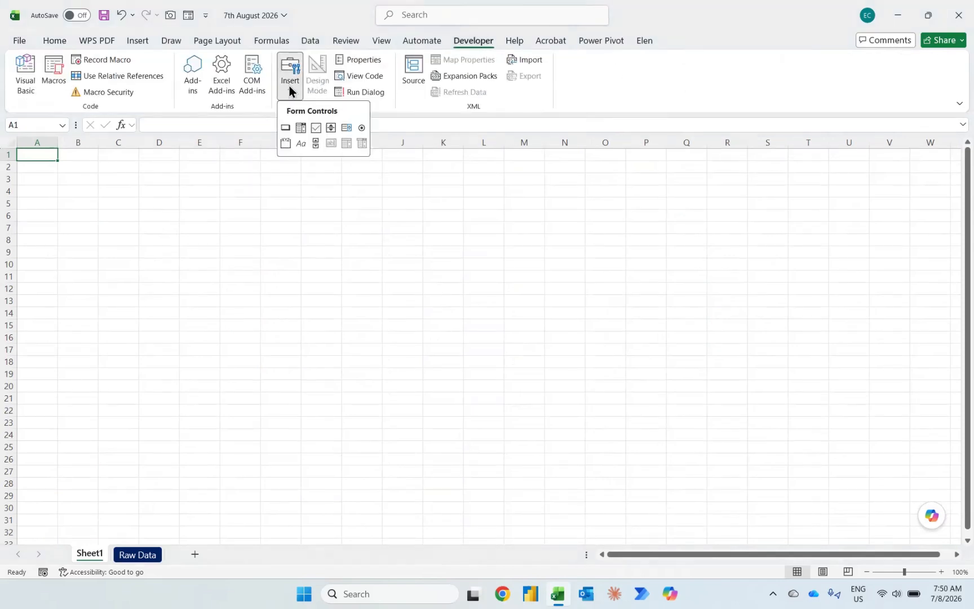
pyautogui.click(360, 129)
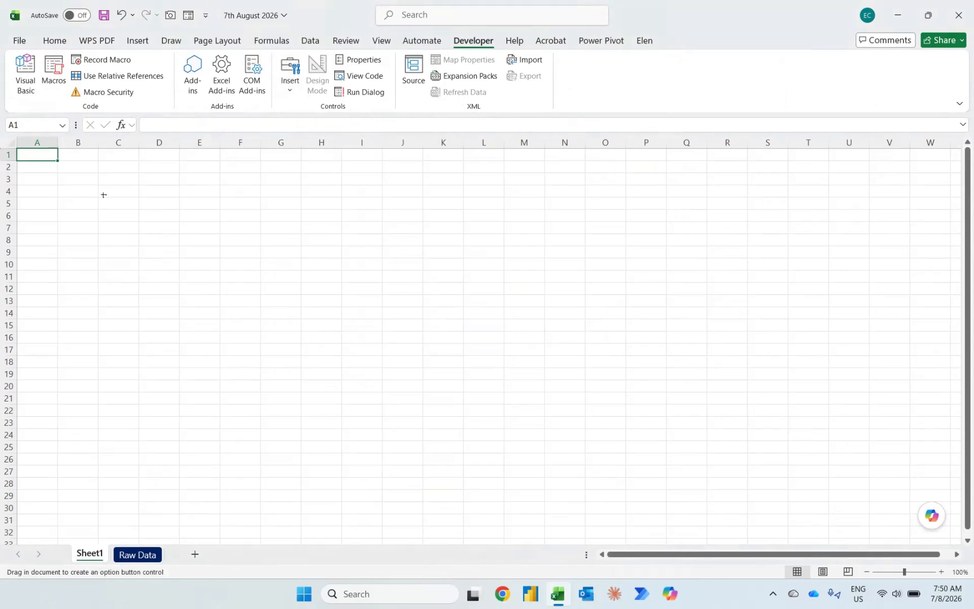
pyautogui.moveTo(99, 195); pyautogui.dragTo(195, 212)
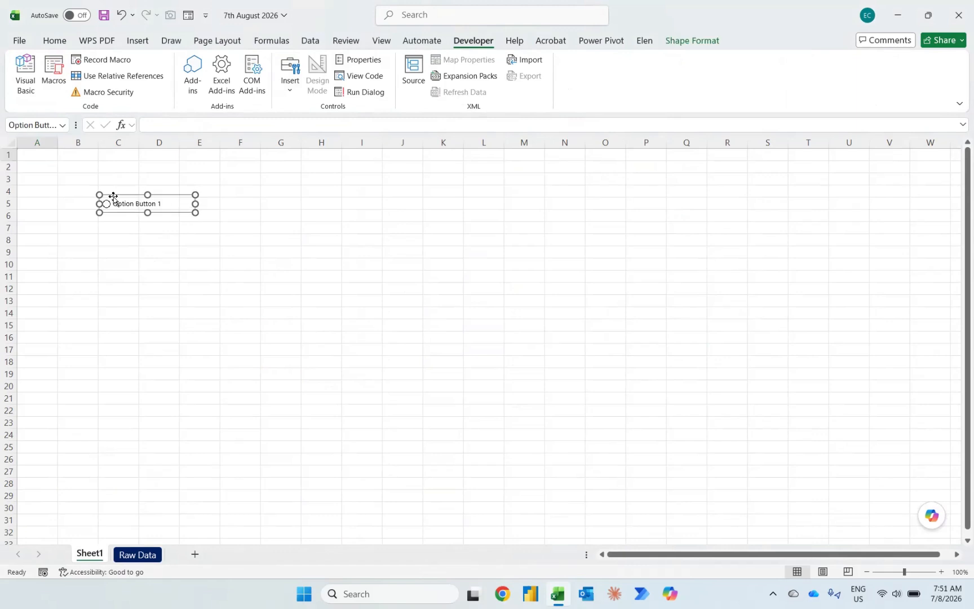
pyautogui.moveTo(125, 199); pyautogui.dragTo(98, 198)
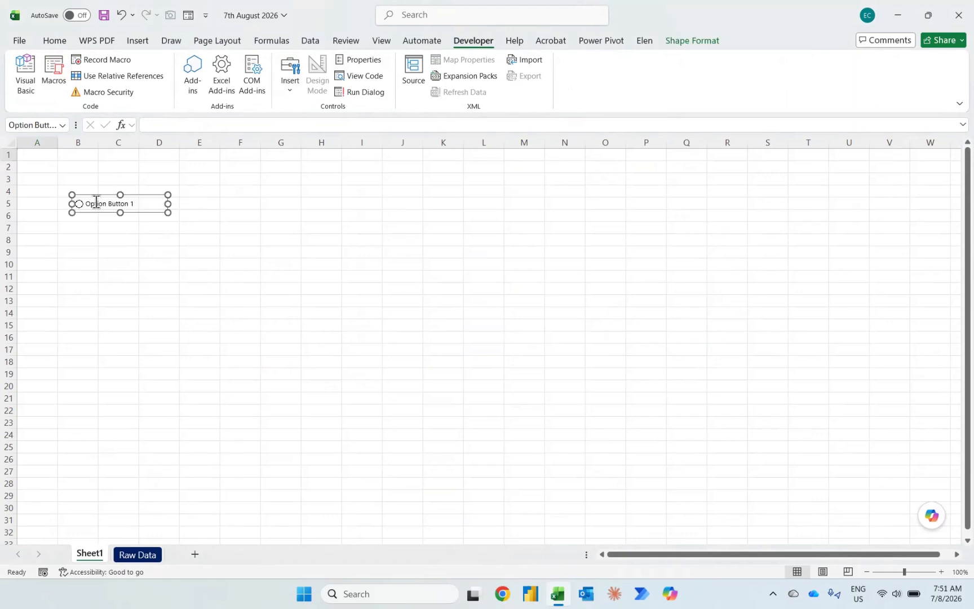
# Step: Duplicate the option button twice and line the copies up with the original along row 5, starting in columns E and H
pyautogui.hotkey('ctrl', 'd')
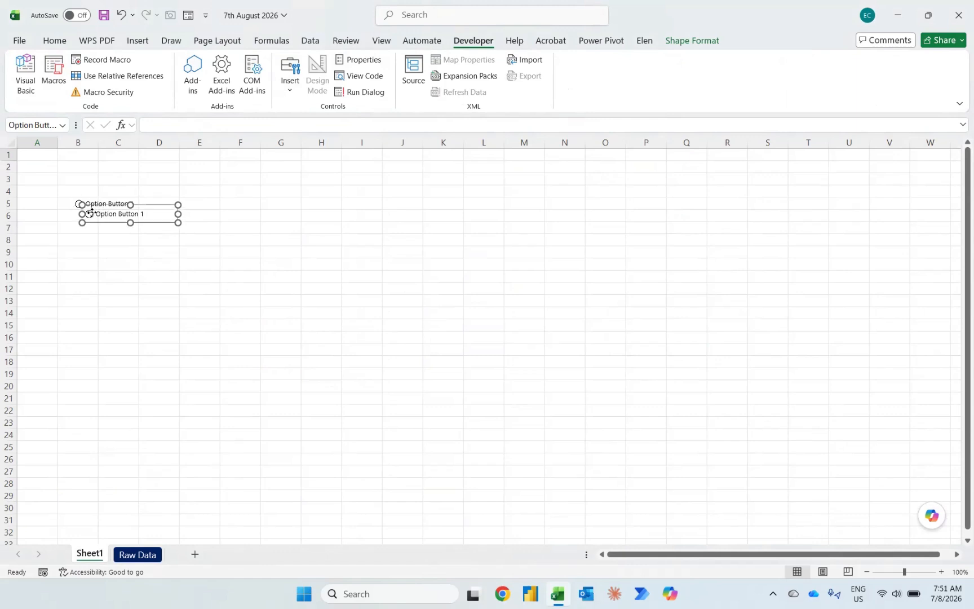
pyautogui.moveTo(94, 212); pyautogui.dragTo(195, 203)
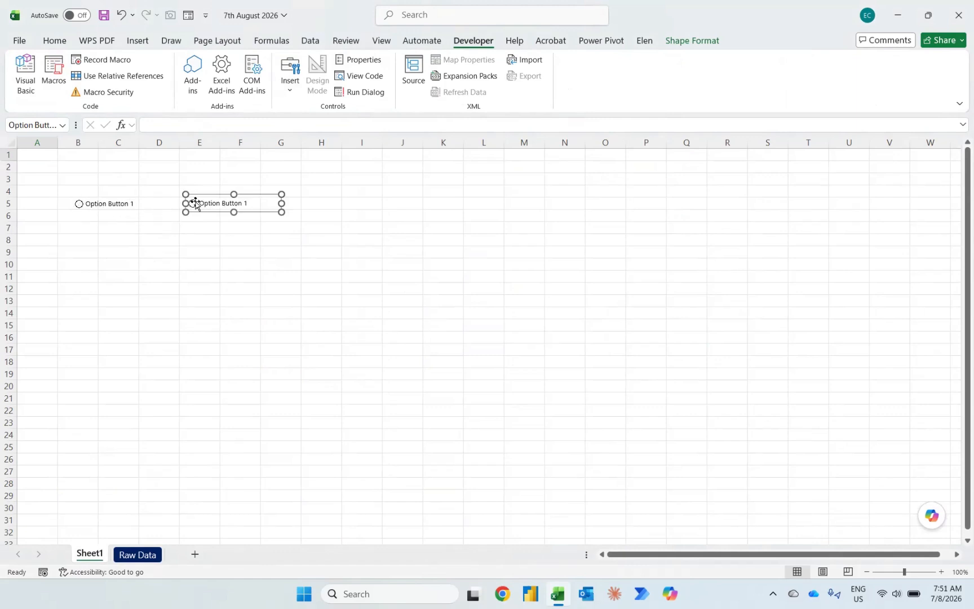
pyautogui.hotkey('ctrl', 'd')
pyautogui.click(209, 216)
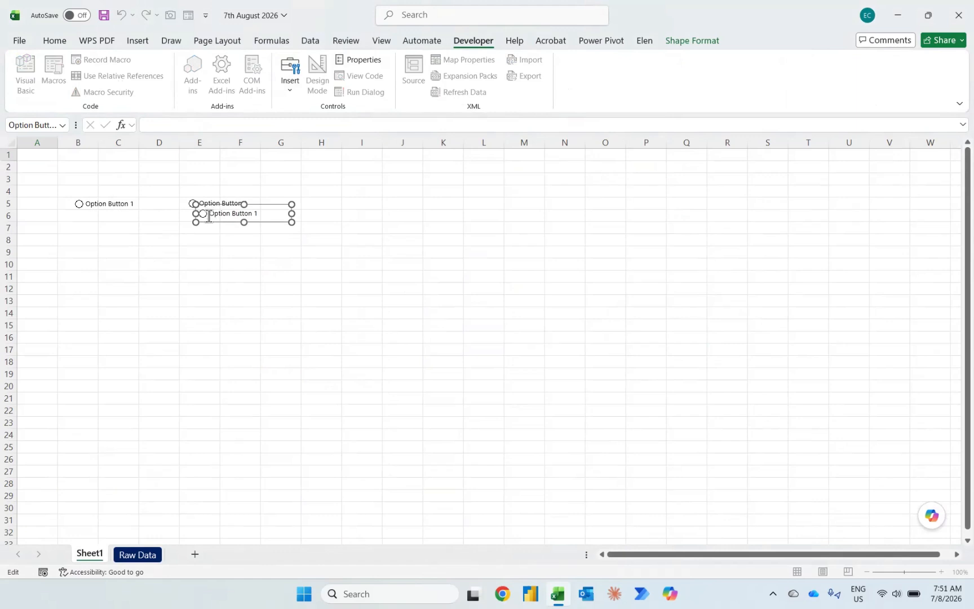
pyautogui.moveTo(208, 216); pyautogui.dragTo(310, 211)
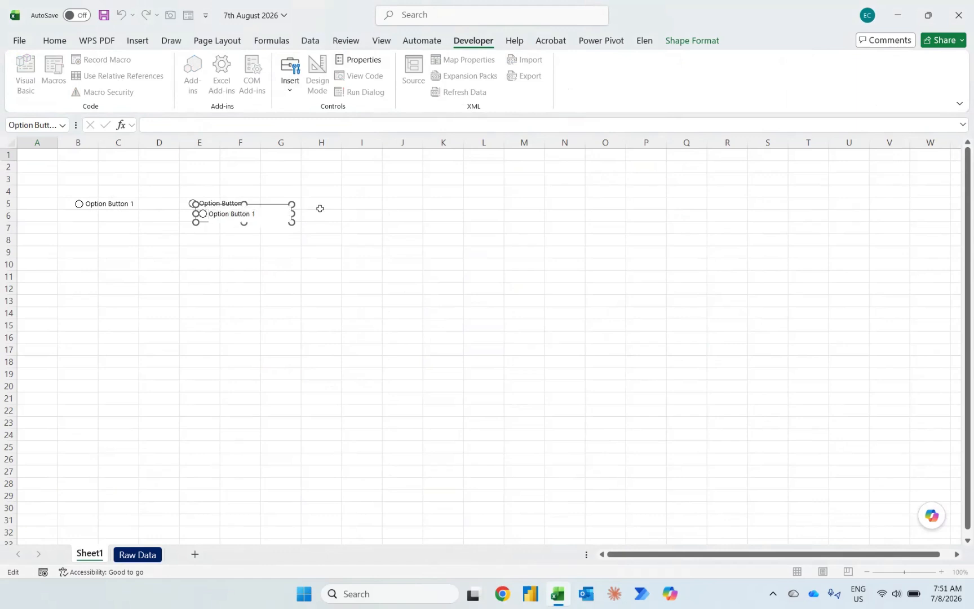
pyautogui.press('Escape')
pyautogui.press('Escape')
pyautogui.click(244, 220)
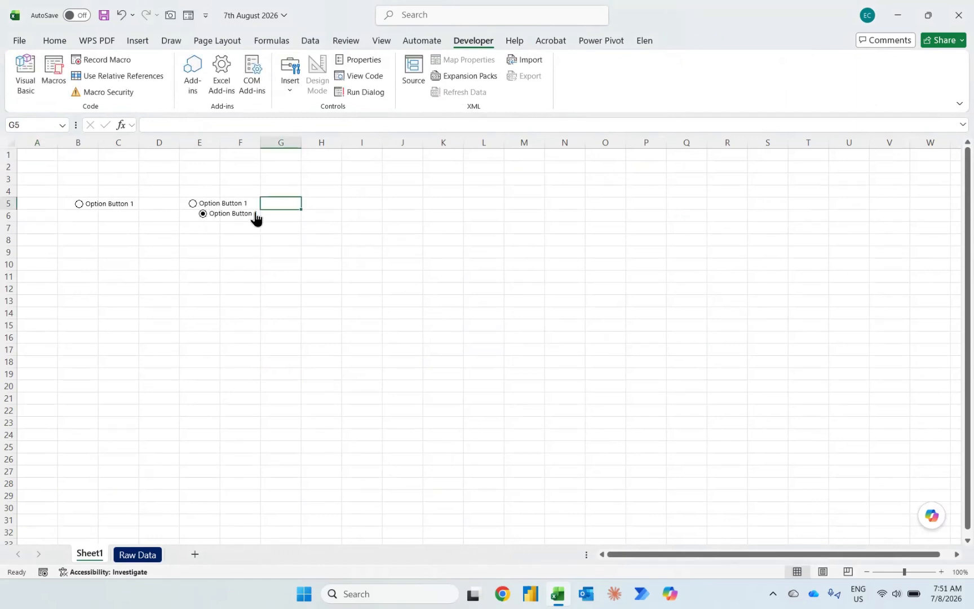
pyautogui.rightClick(256, 213)
pyautogui.click(217, 221)
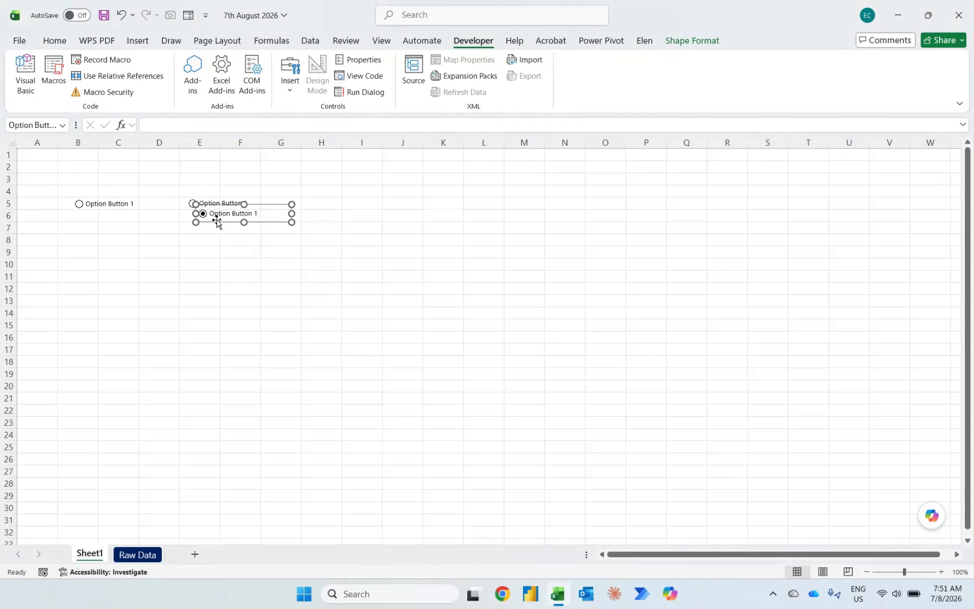
pyautogui.moveTo(217, 220); pyautogui.dragTo(338, 210)
pyautogui.click(189, 218)
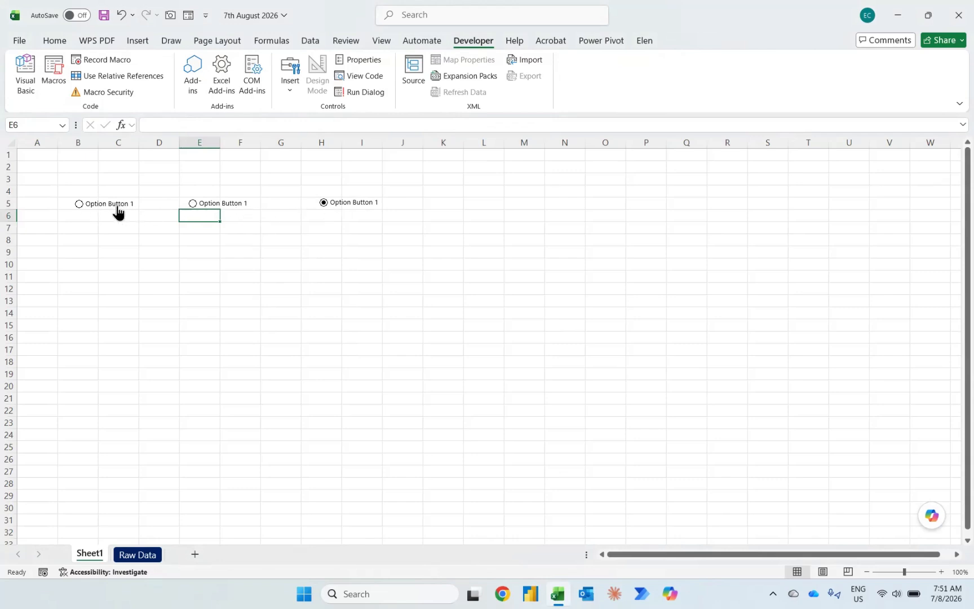
# Step: Change the caption of the first option button, in column B, to "January"
pyautogui.rightClick(117, 208)
pyautogui.click(144, 271)
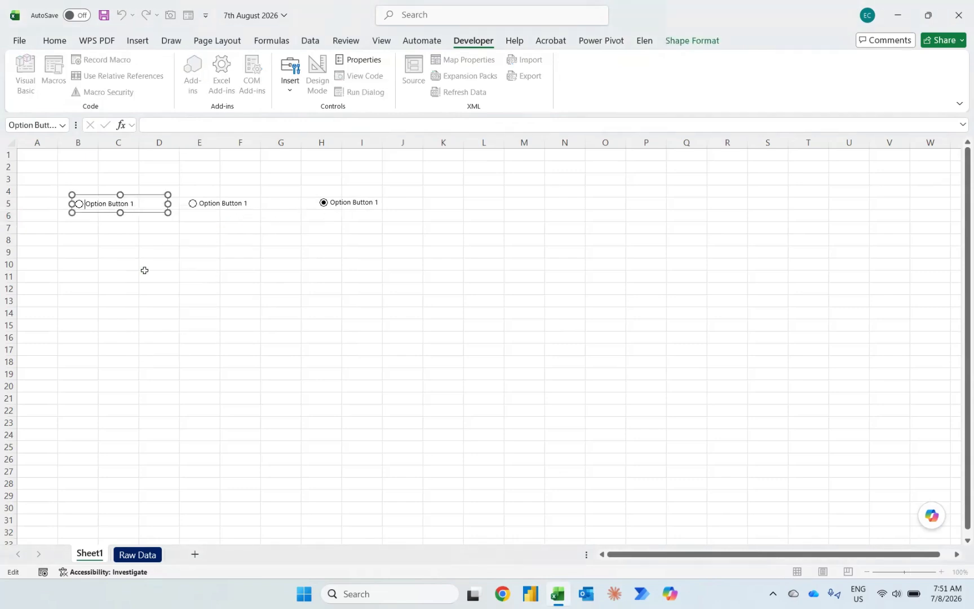
pyautogui.press('Right')
pyautogui.hotkey('ctrl', 'shift', 'Right')
pyautogui.hotkey('ctrl', 'shift', 'Right')
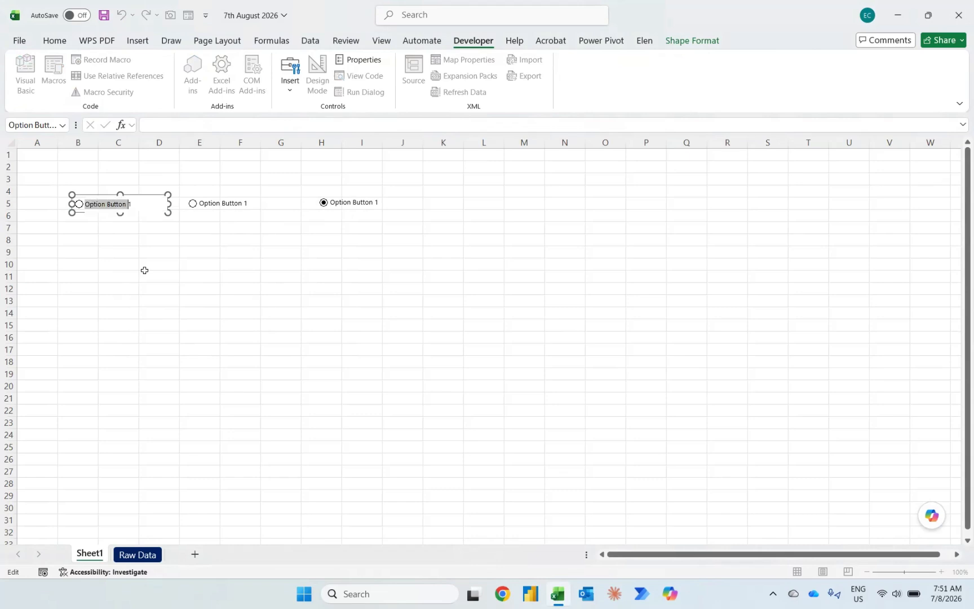
pyautogui.press('BackSpace')
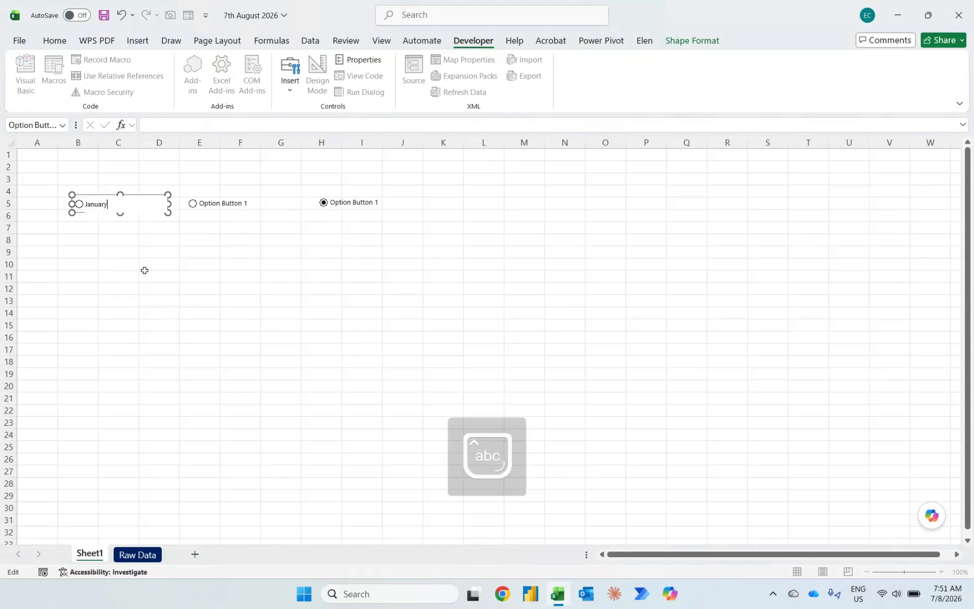
# Step: Change the caption of the middle option button, in column E, to "February"
pyautogui.click(211, 204)
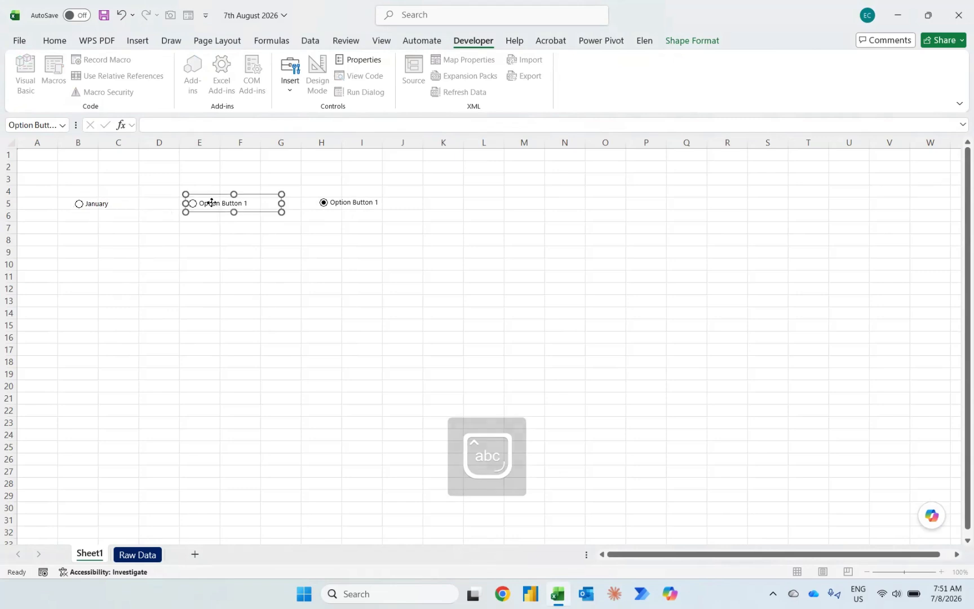
pyautogui.rightClick(213, 207)
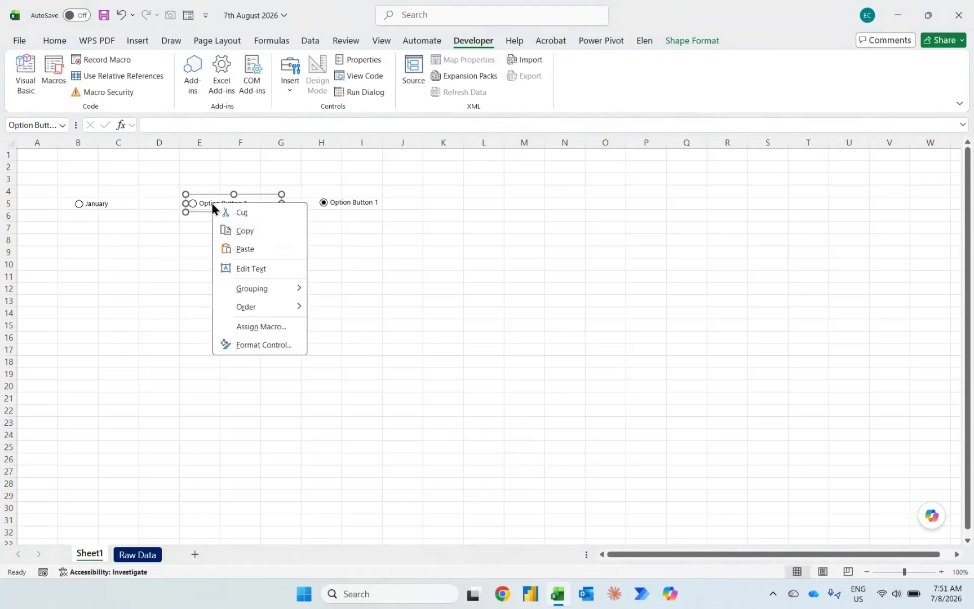
pyautogui.click(239, 266)
pyautogui.hotkey('ctrl', 'shift', 'Right')
pyautogui.hotkey('ctrl', 'shift', 'Right')
pyautogui.hotkey('ctrl', 'shift', 'Right')
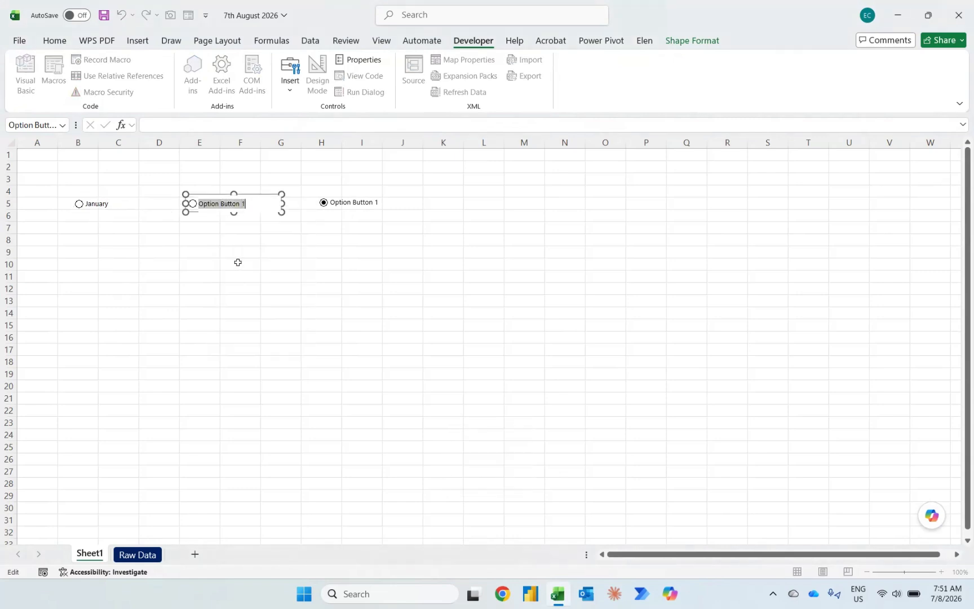
pyautogui.press('BackSpace')
pyautogui.write('February')
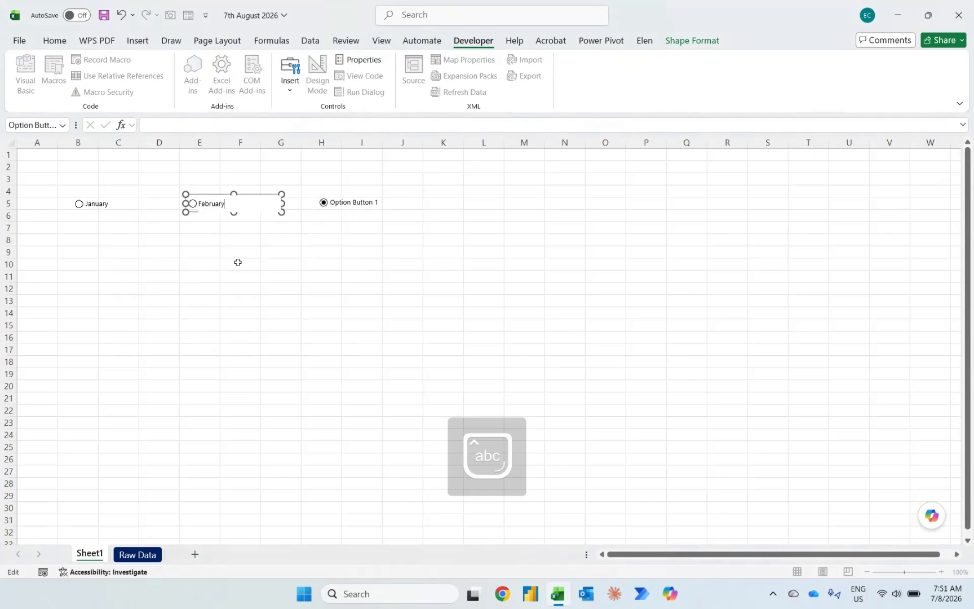
pyautogui.click(239, 245)
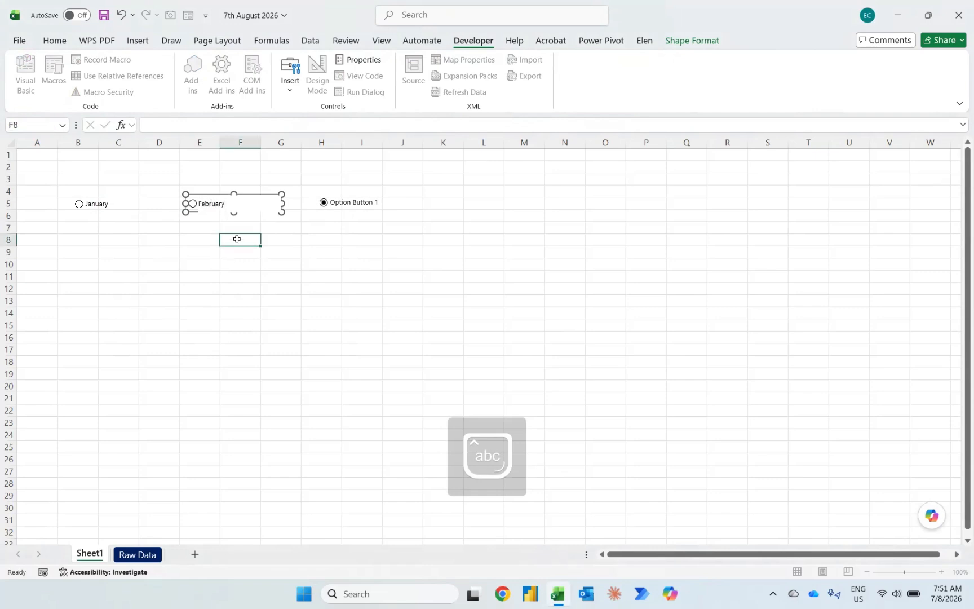
# Step: Change the caption of the third option button, in column H, to "Overall"
pyautogui.rightClick(338, 207)
pyautogui.click(376, 269)
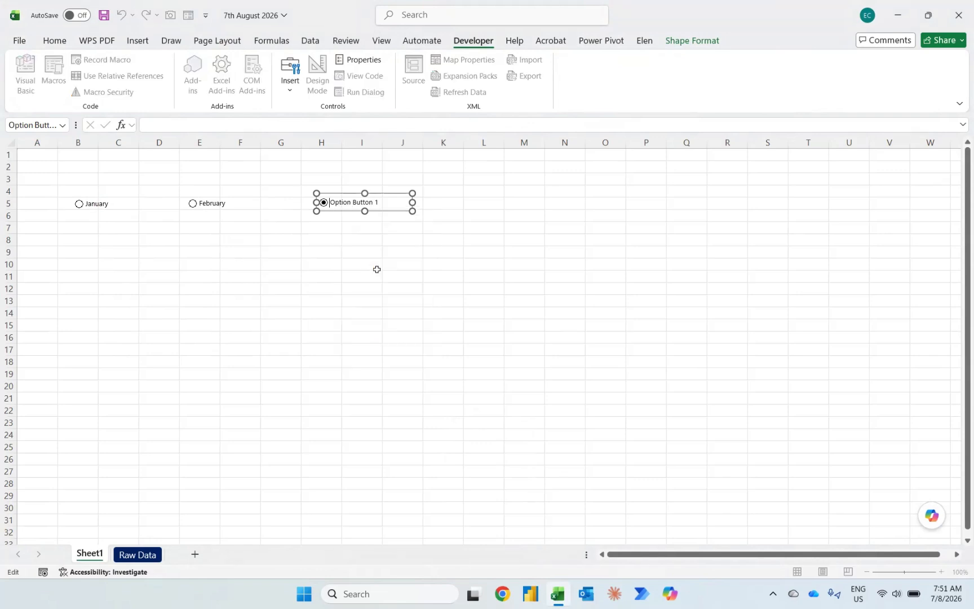
pyautogui.hotkey('ctrl', 'a')
pyautogui.press('capslock')
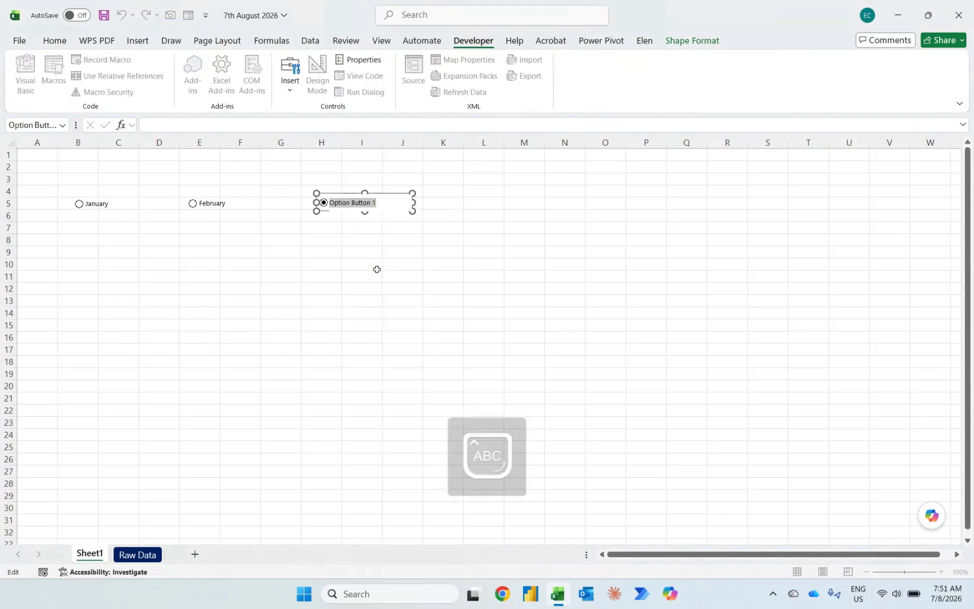
pyautogui.write('Oc')
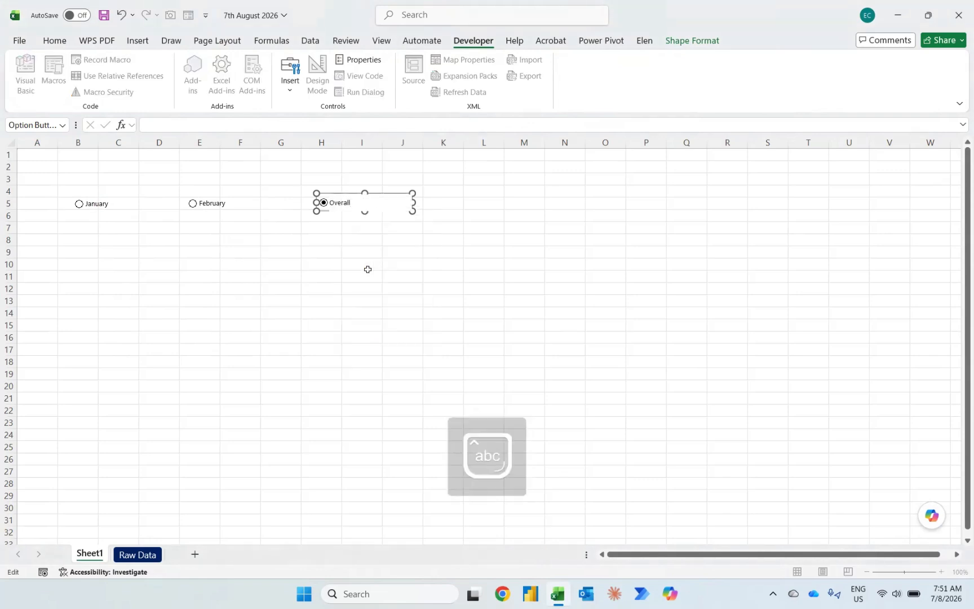
pyautogui.click(338, 263)
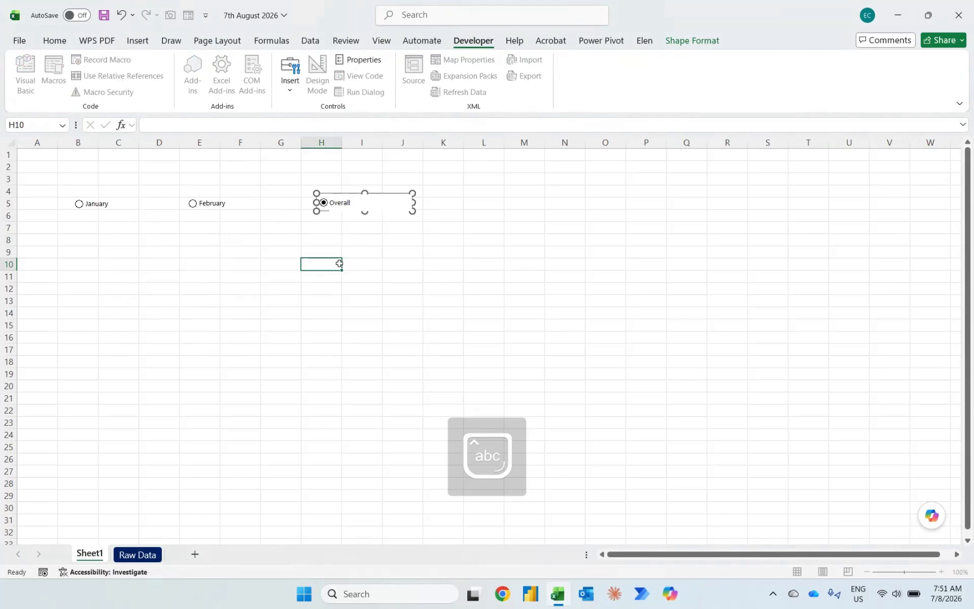
# Step: Set the cell link of the Overall option button to $B$8 and test the link by choosing January
pyautogui.rightClick(337, 207)
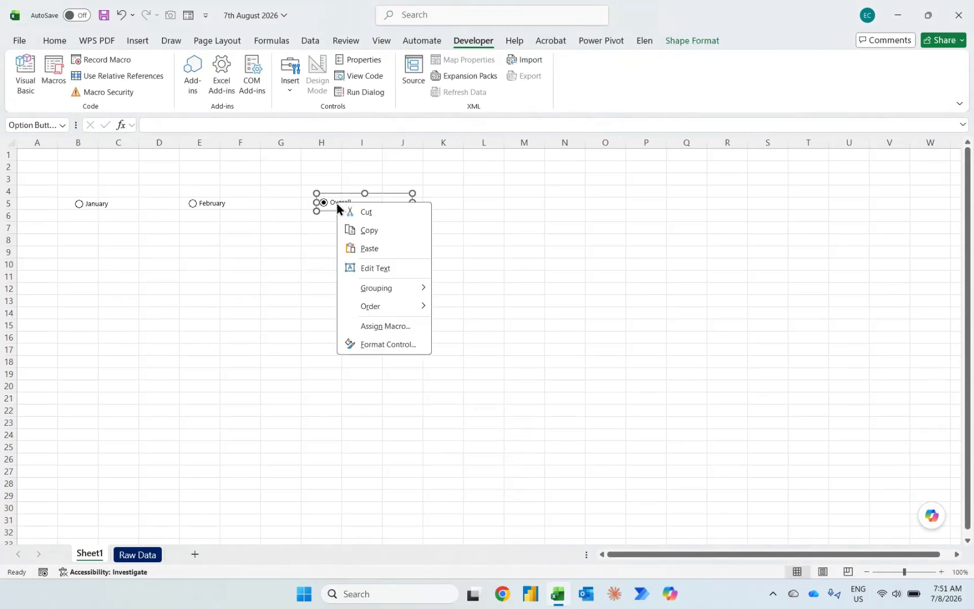
pyautogui.click(385, 347)
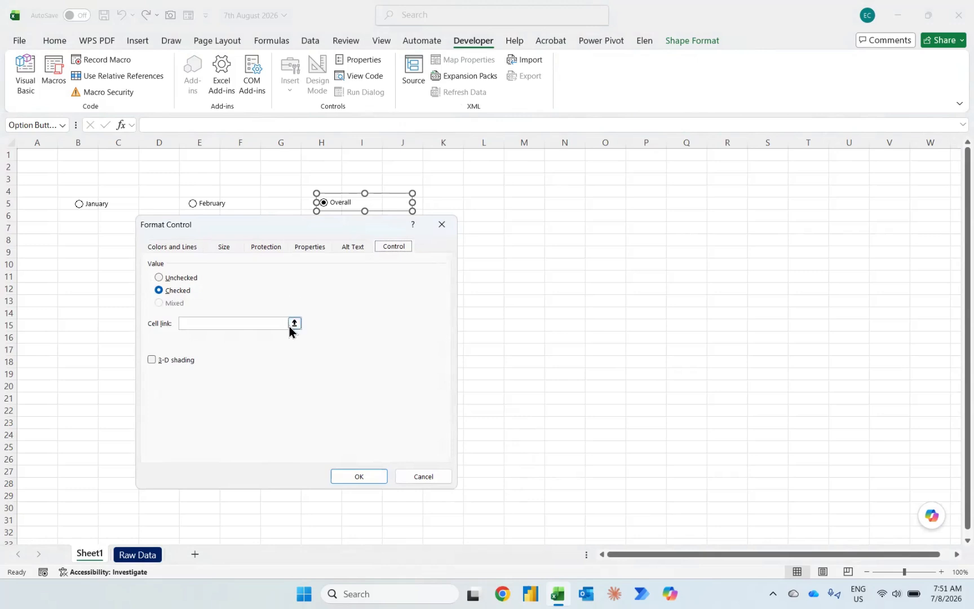
pyautogui.click(290, 326)
pyautogui.click(72, 239)
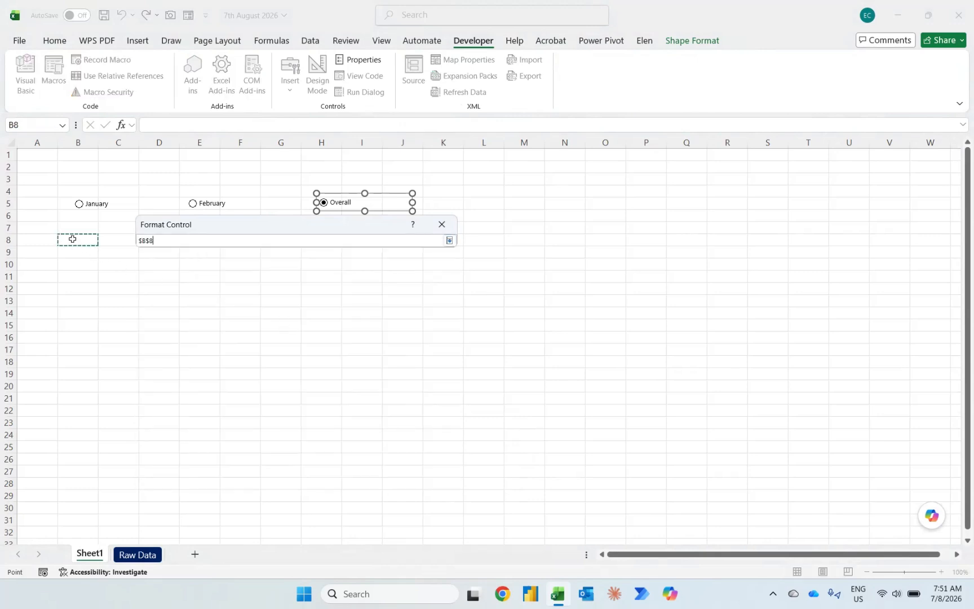
pyautogui.press('Return')
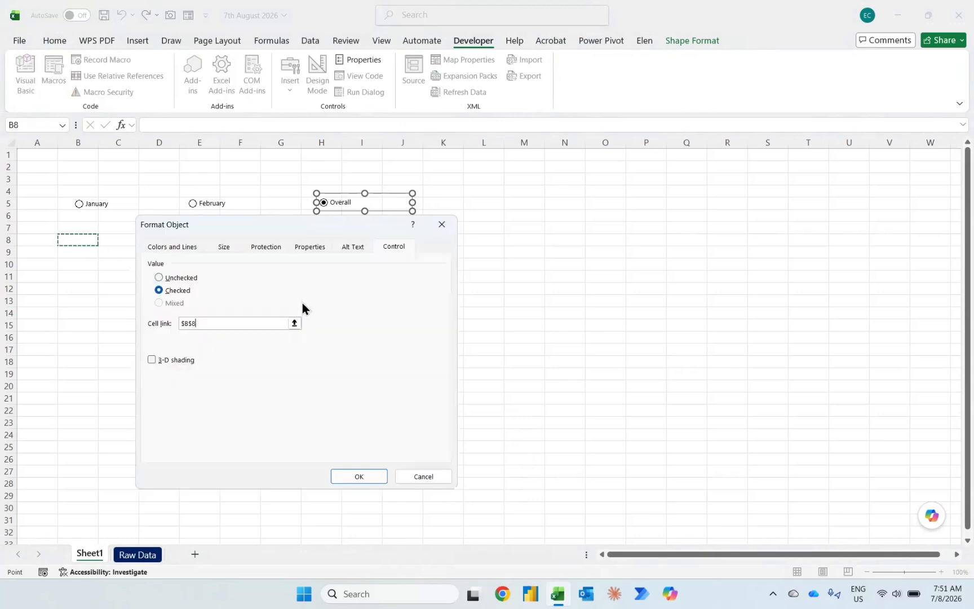
pyautogui.click(347, 474)
pyautogui.click(144, 361)
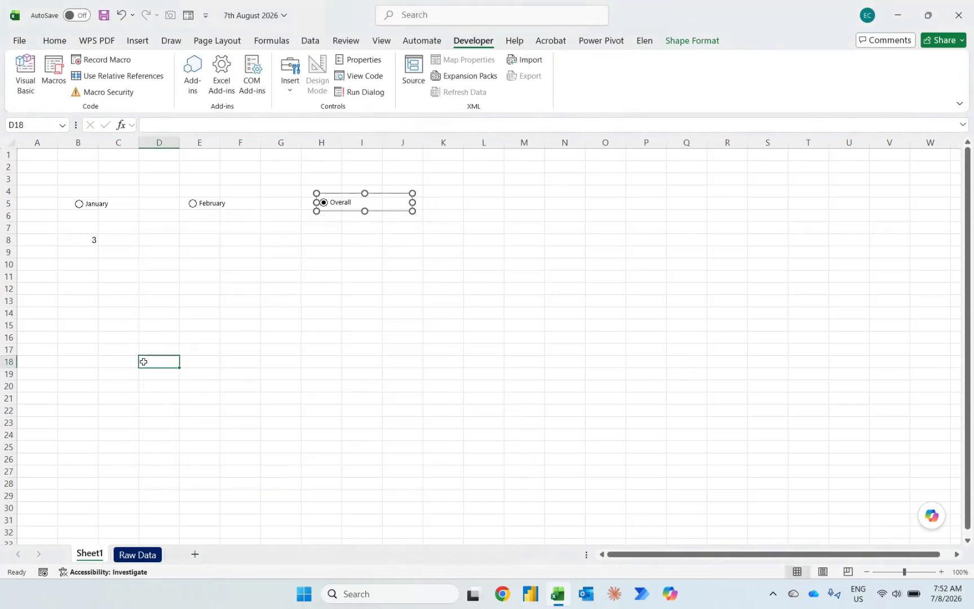
pyautogui.click(78, 205)
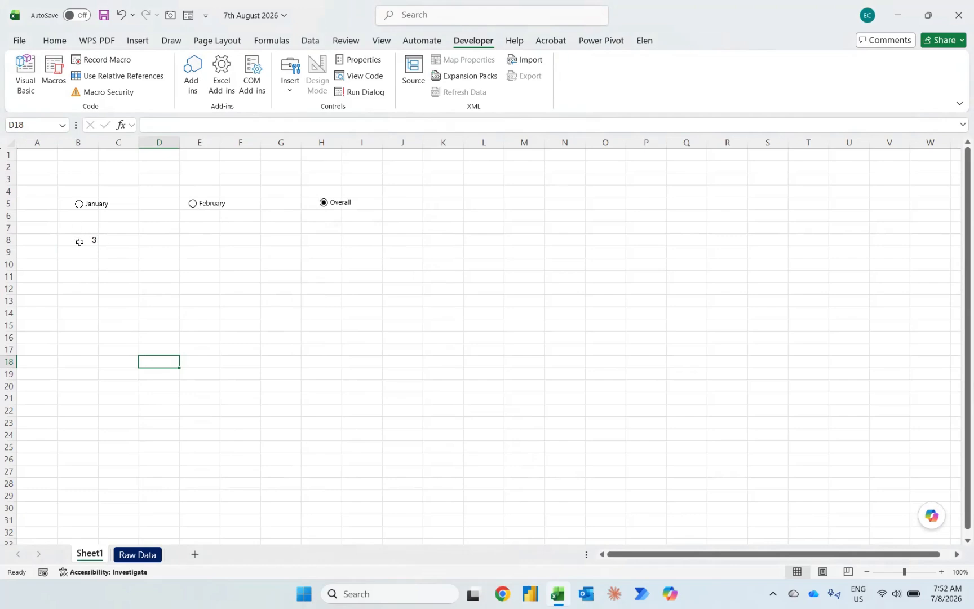
# Step: In H7 of the Raw Data sheet, enter an INDEX formula over $G$3:$G$5 with cell B8 of Sheet1 as the row number
pyautogui.click(137, 557)
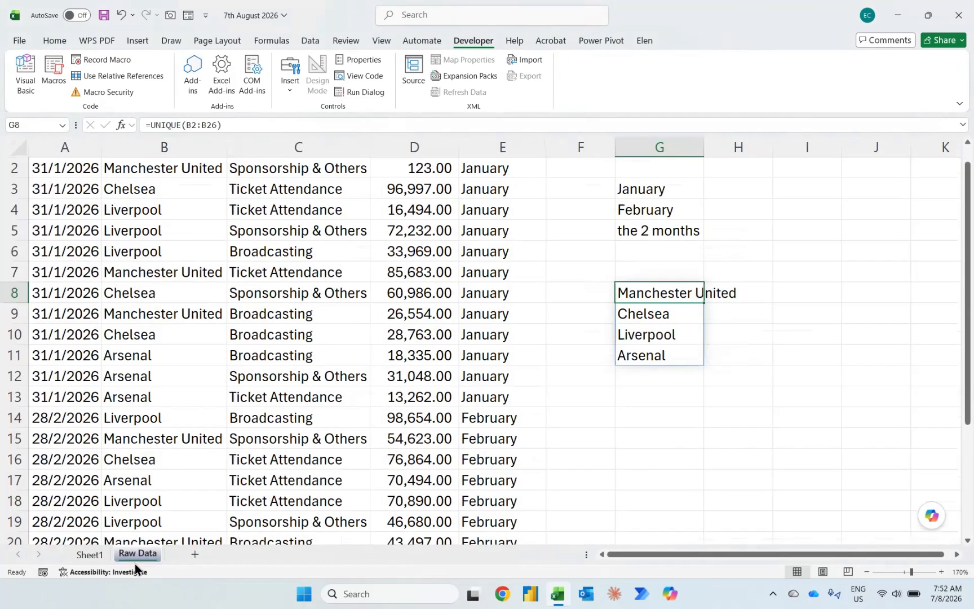
pyautogui.scroll(1, 657, 344)
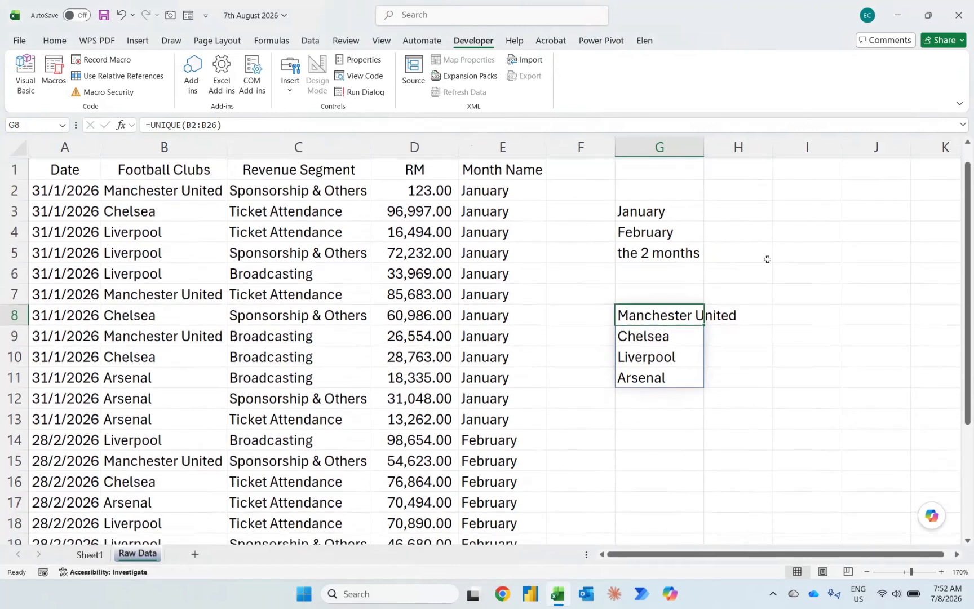
pyautogui.click(790, 278)
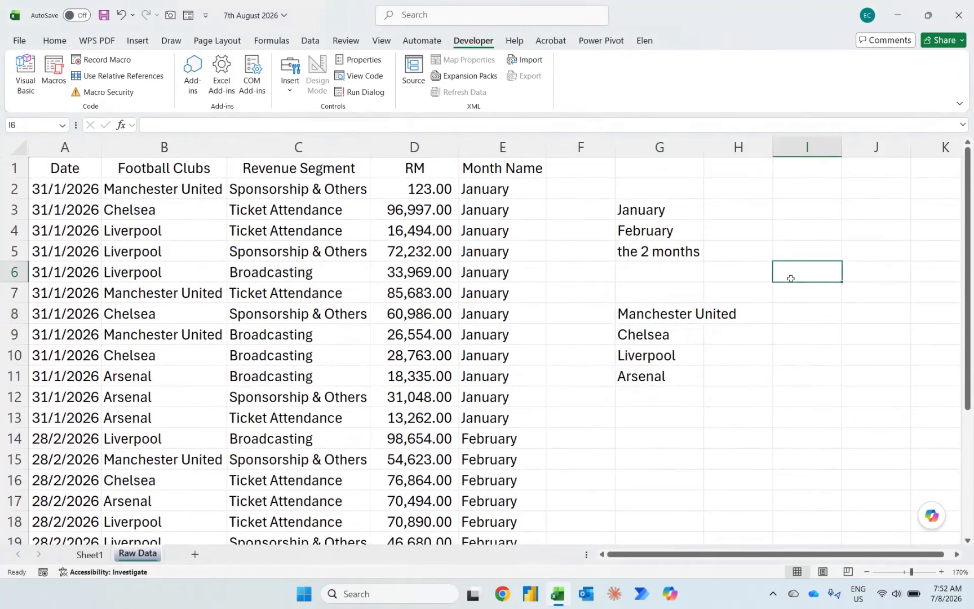
pyautogui.click(751, 285)
pyautogui.write('=')
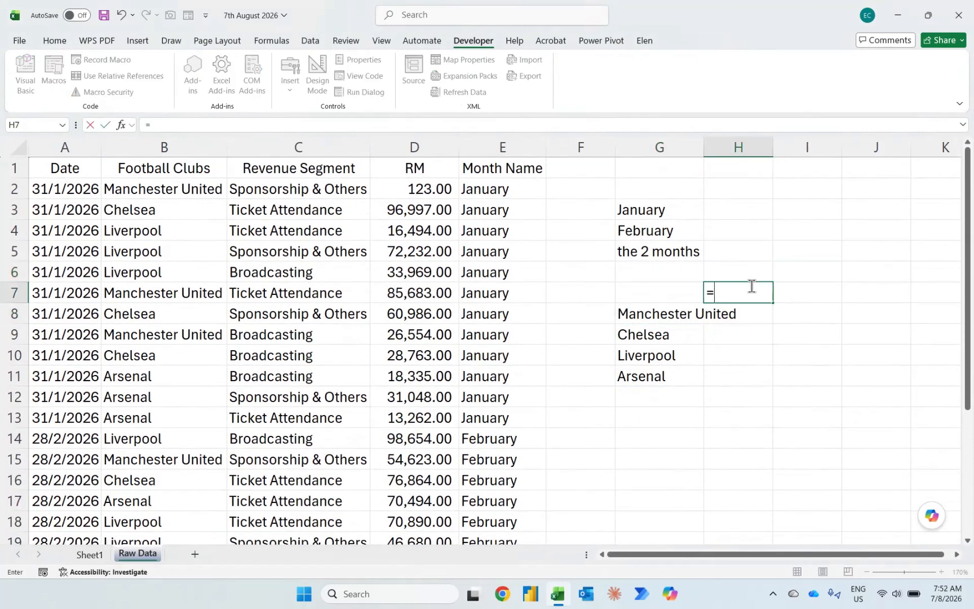
pyautogui.write('inde')
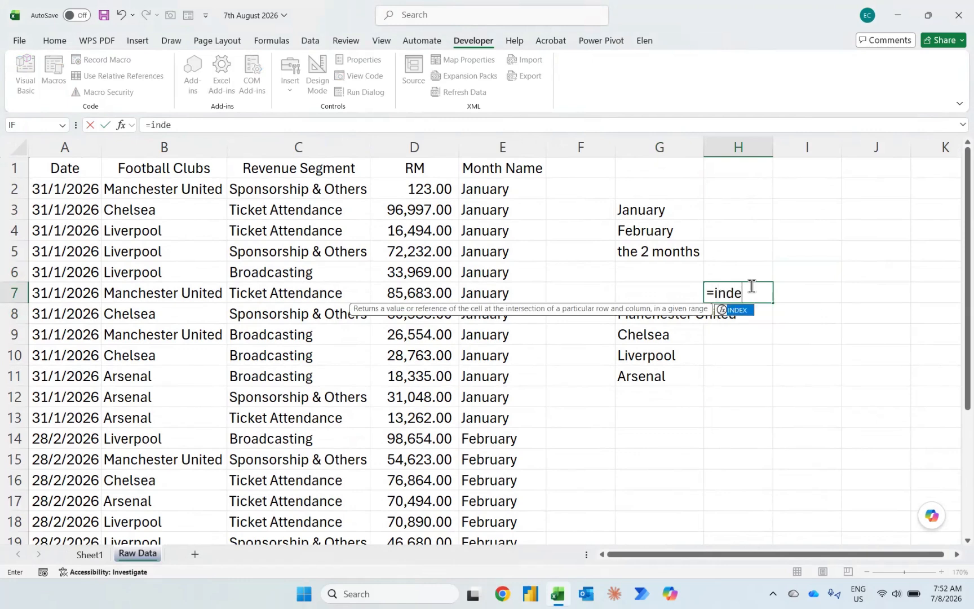
pyautogui.press('Tab')
pyautogui.moveTo(643, 209); pyautogui.dragTo(644, 252)
pyautogui.press('F4')
pyautogui.write(',')
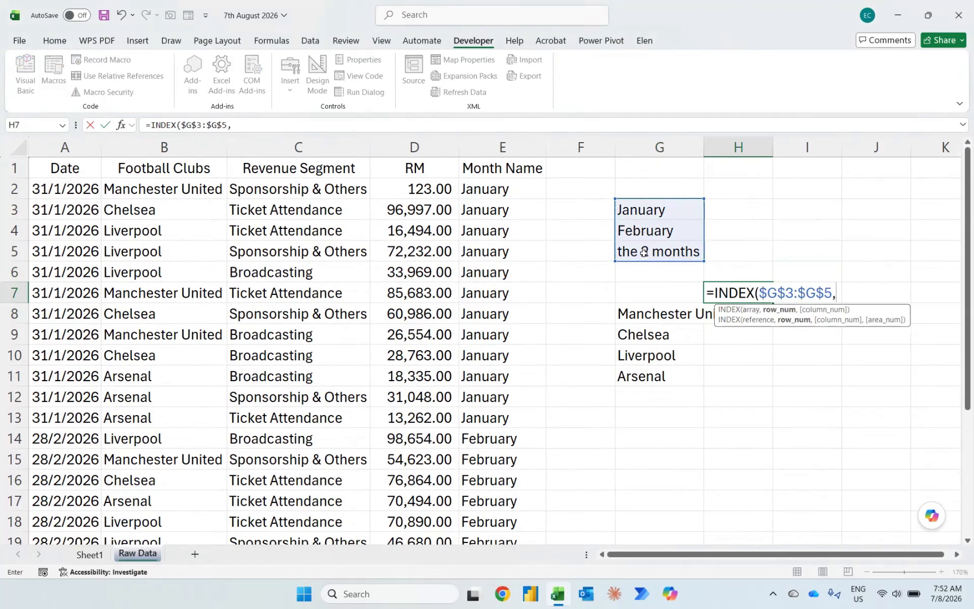
pyautogui.click(90, 554)
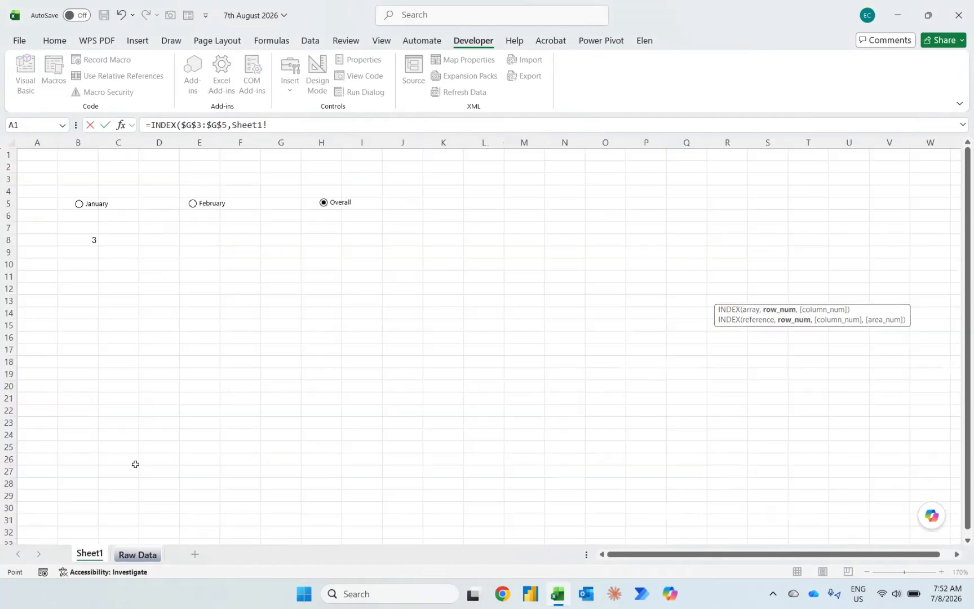
pyautogui.click(81, 240)
pyautogui.press('Return')
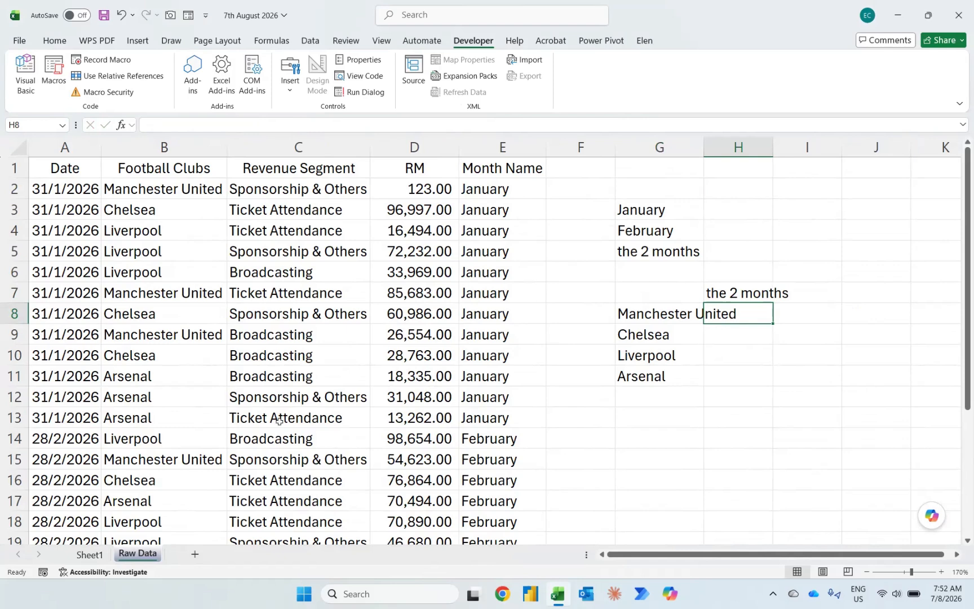
# Step: Choose the January option on Sheet1 and return to Raw Data to check the month label in H7
pyautogui.click(90, 554)
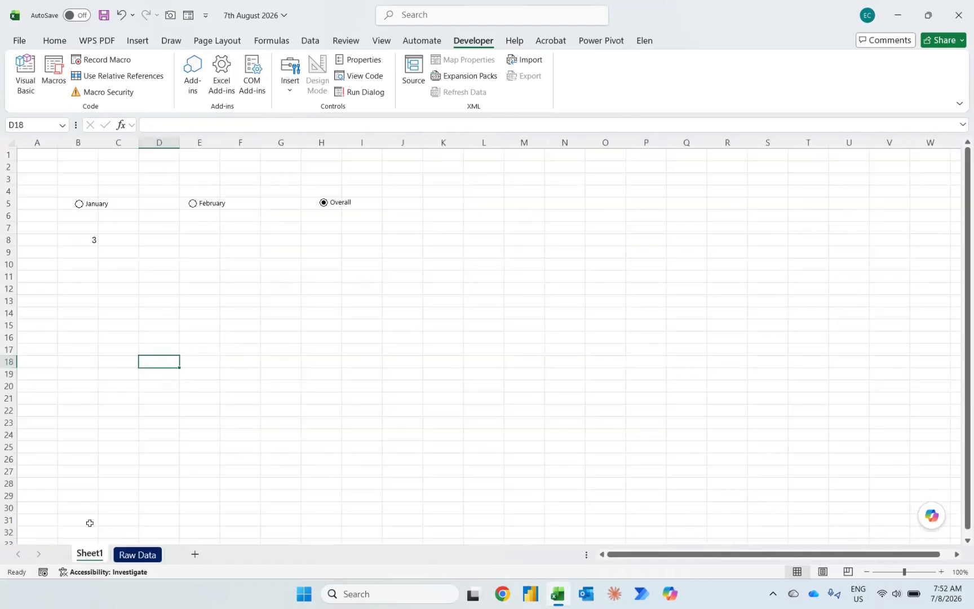
pyautogui.click(80, 204)
pyautogui.click(147, 555)
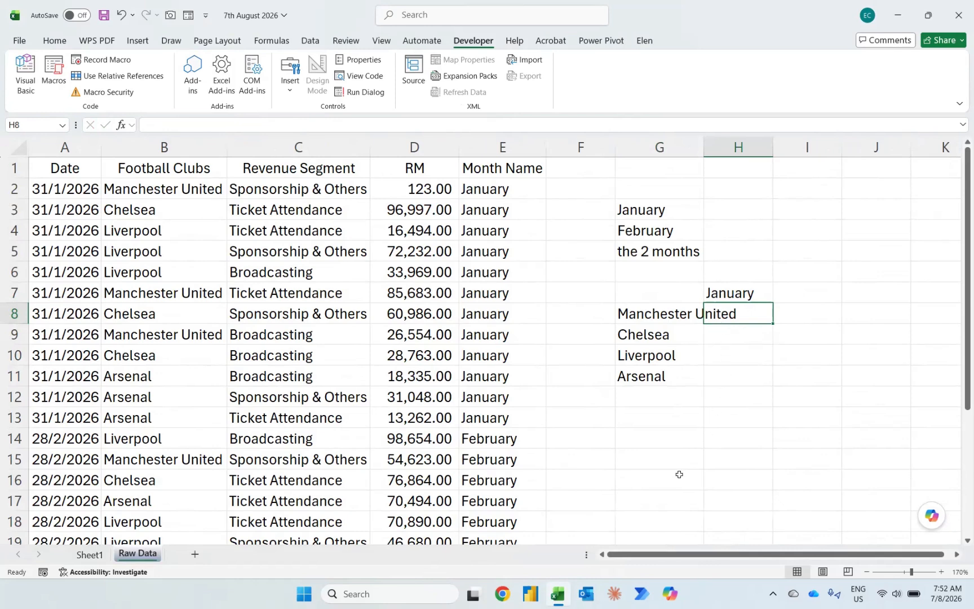
# Step: In H8 of Raw Data, enter =SUMIFS(D:D,B:B,G8,E:E,$H$7) to sum the first club's revenue for the selected month
pyautogui.write('=')
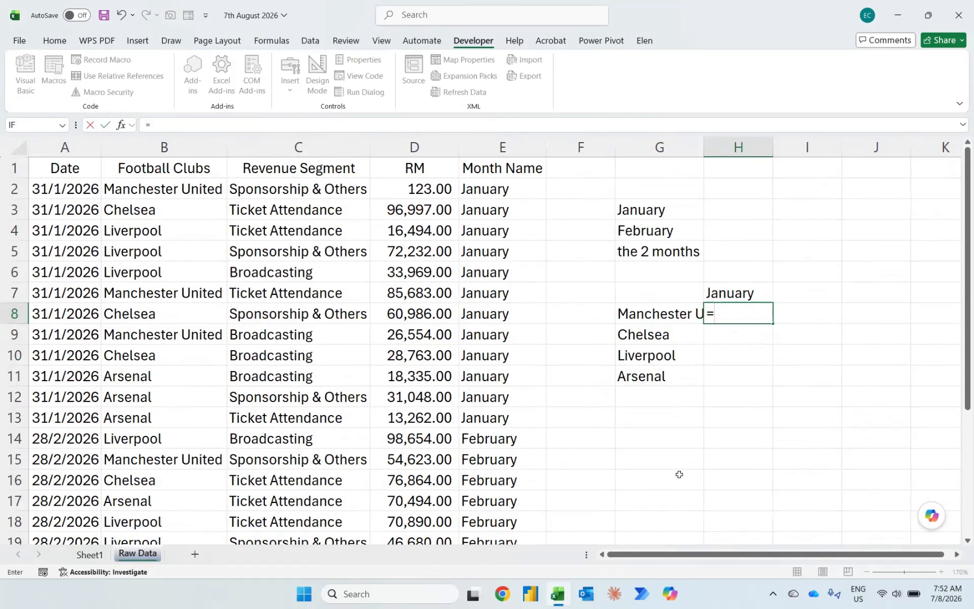
pyautogui.write('sumif')
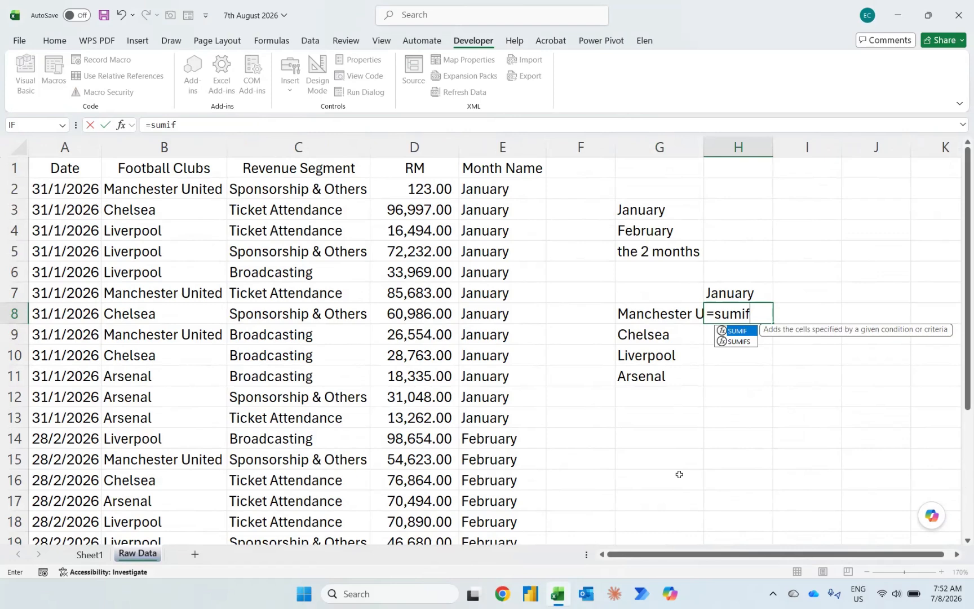
pyautogui.write('s')
pyautogui.press('Tab')
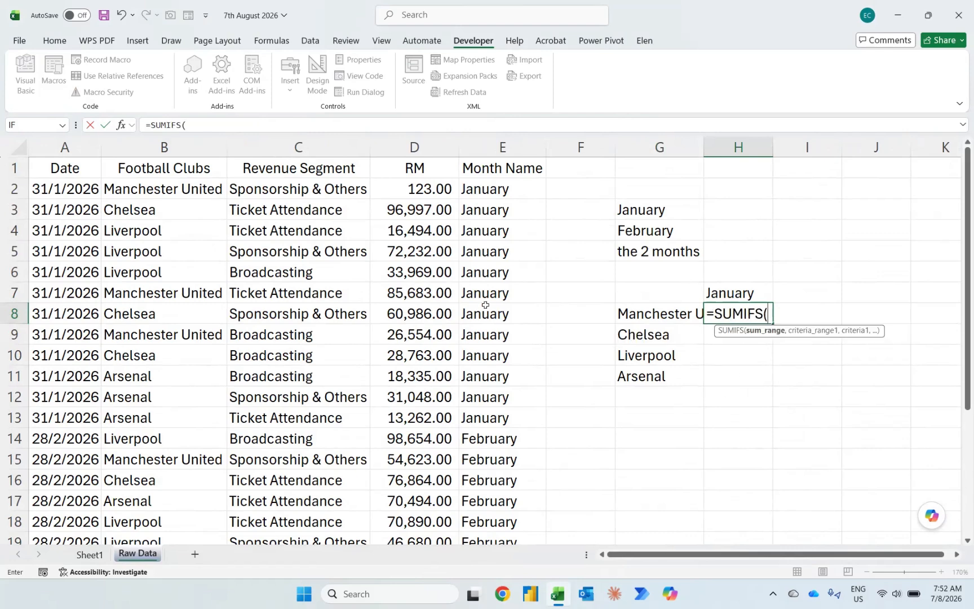
pyautogui.click(411, 137)
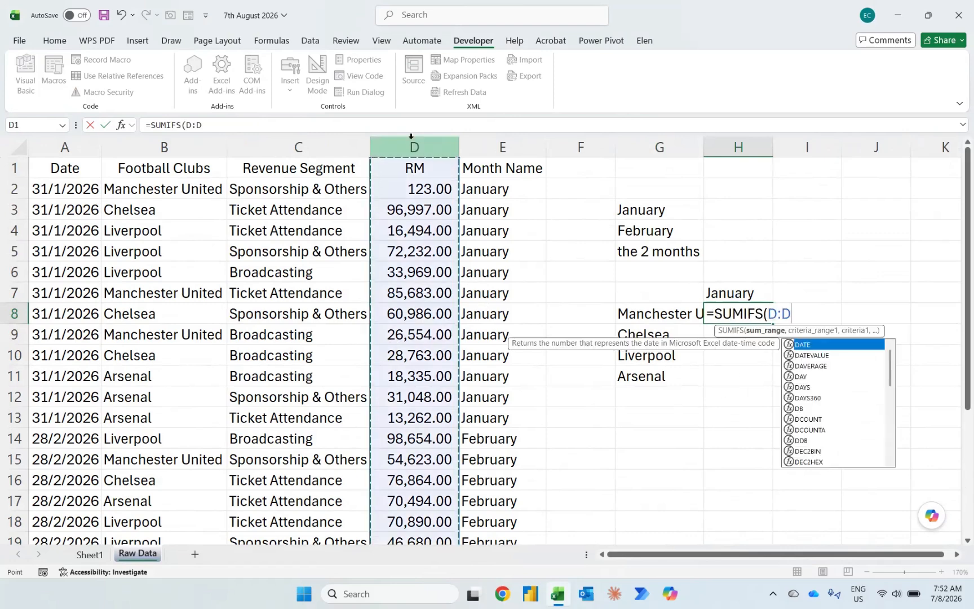
pyautogui.write(',')
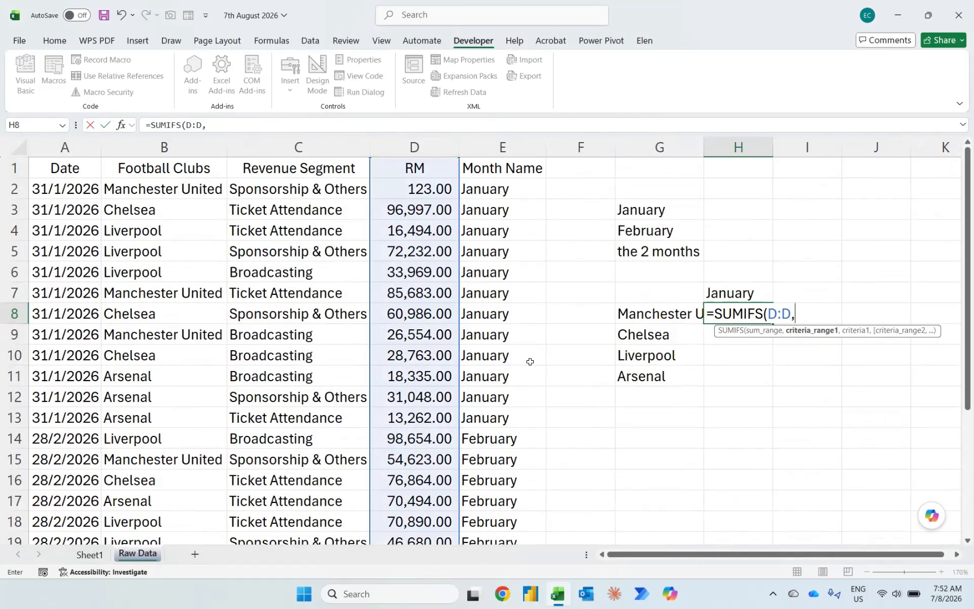
pyautogui.click(154, 149)
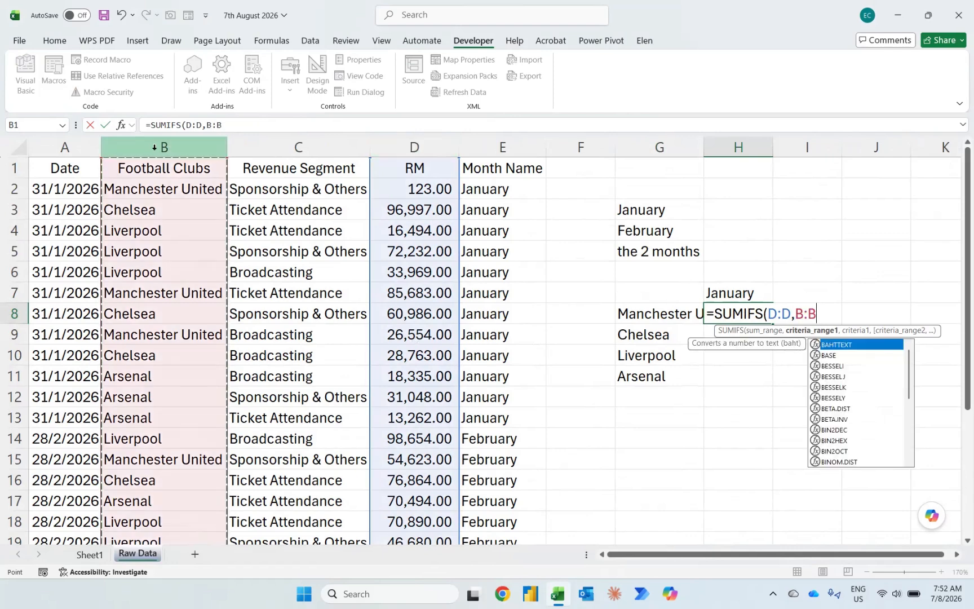
pyautogui.write(',')
pyautogui.click(652, 315)
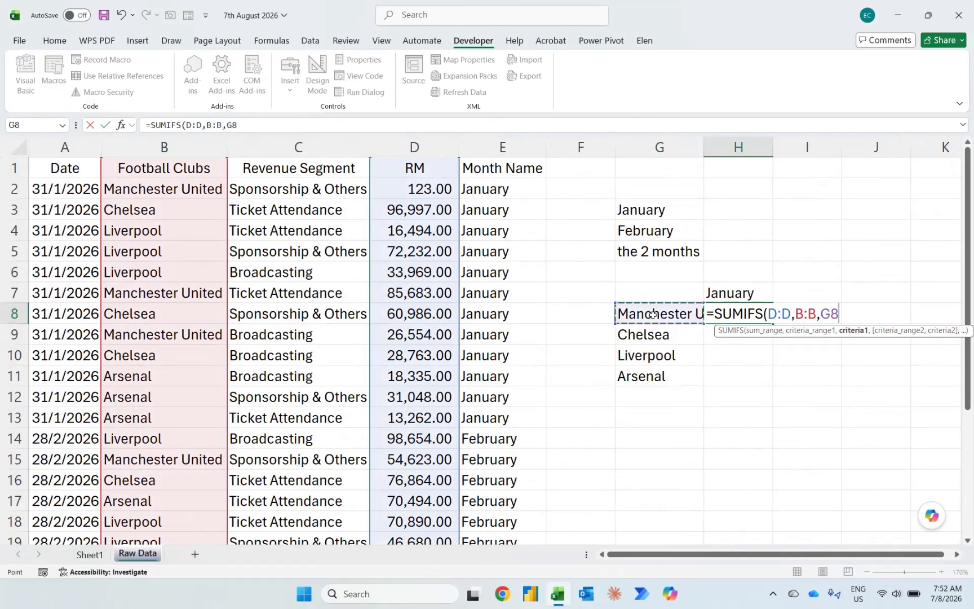
pyautogui.write(',')
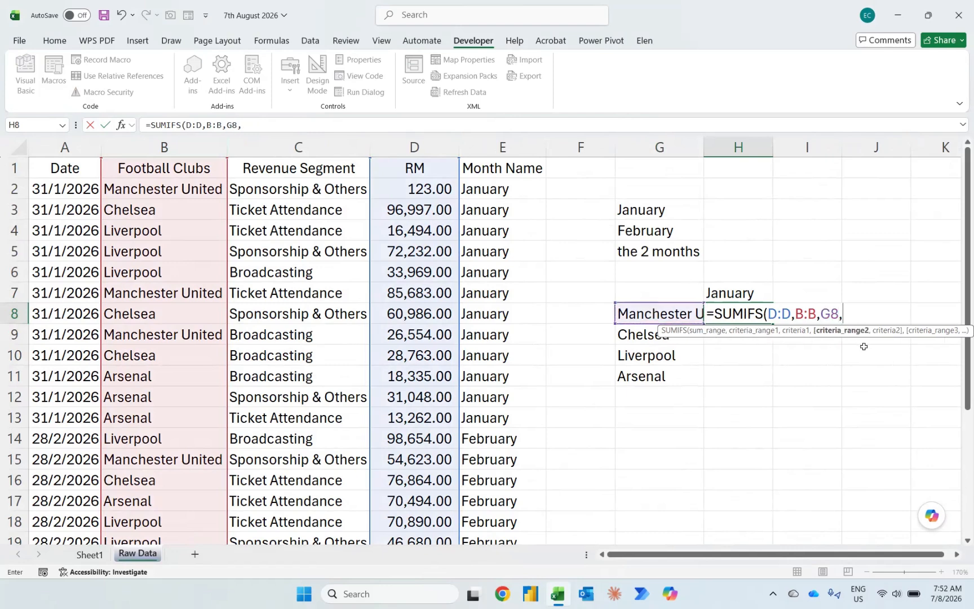
pyautogui.click(489, 148)
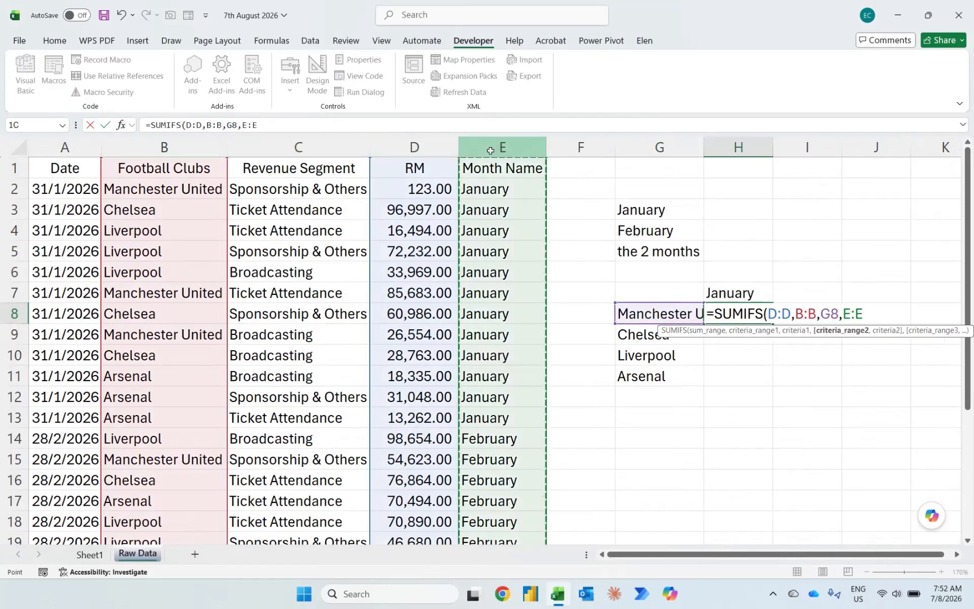
pyautogui.write(',')
pyautogui.click(749, 296)
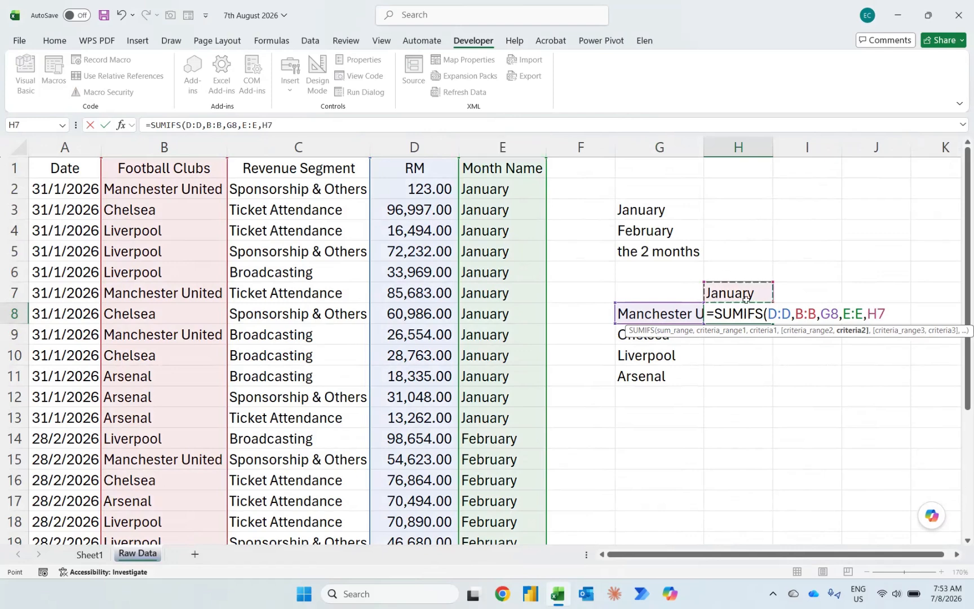
pyautogui.press('F4')
pyautogui.press('Return')
# Step: Fill the SUMIFS formula from H8 down to H11 and apply comma style to the four club totals
pyautogui.press('Left')
pyautogui.hotkey('ctrl', 'Down')
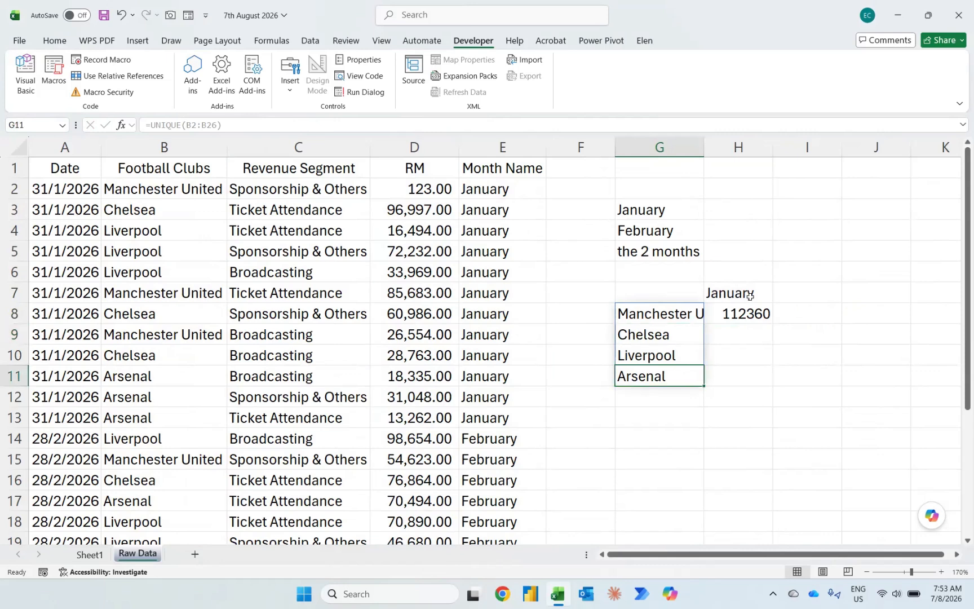
pyautogui.press('Right')
pyautogui.hotkey('ctrl', 'shift', 'Up')
pyautogui.hotkey('ctrl', 'd')
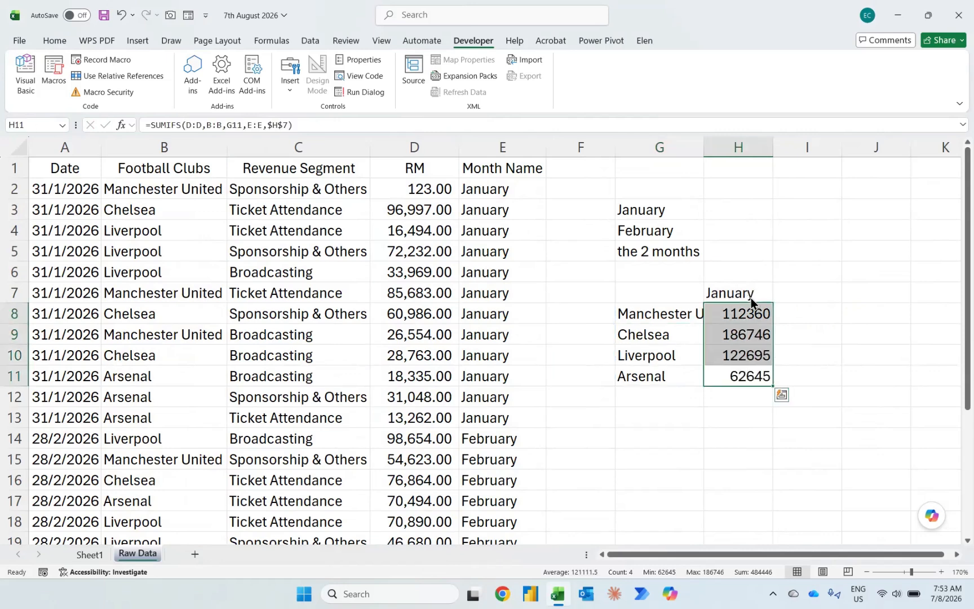
pyautogui.hotkey('alt', 'h')
pyautogui.press('k')
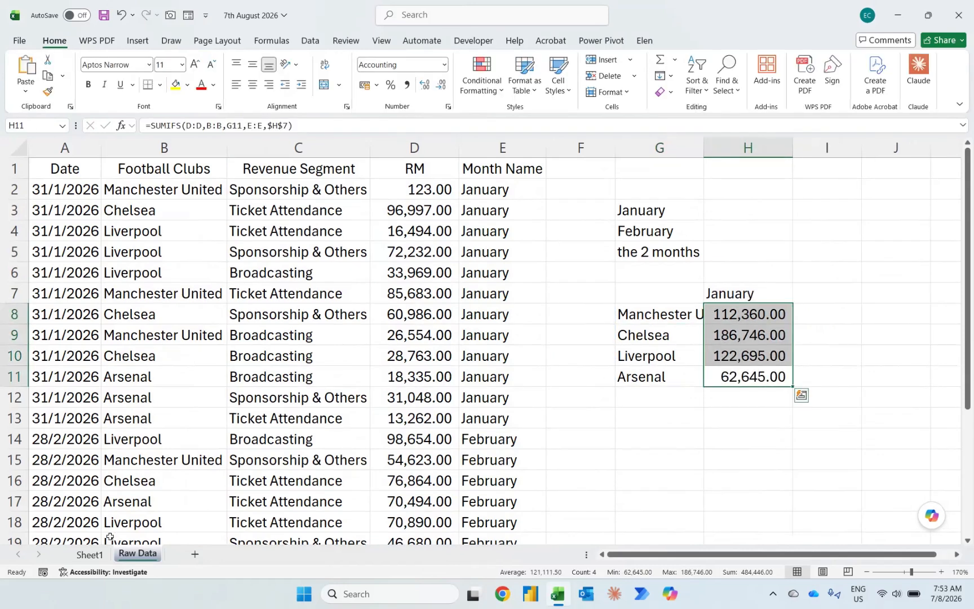
# Step: Choose February, January and Overall in turn on Sheet1, checking the club totals on Raw Data after each choice
pyautogui.click(92, 555)
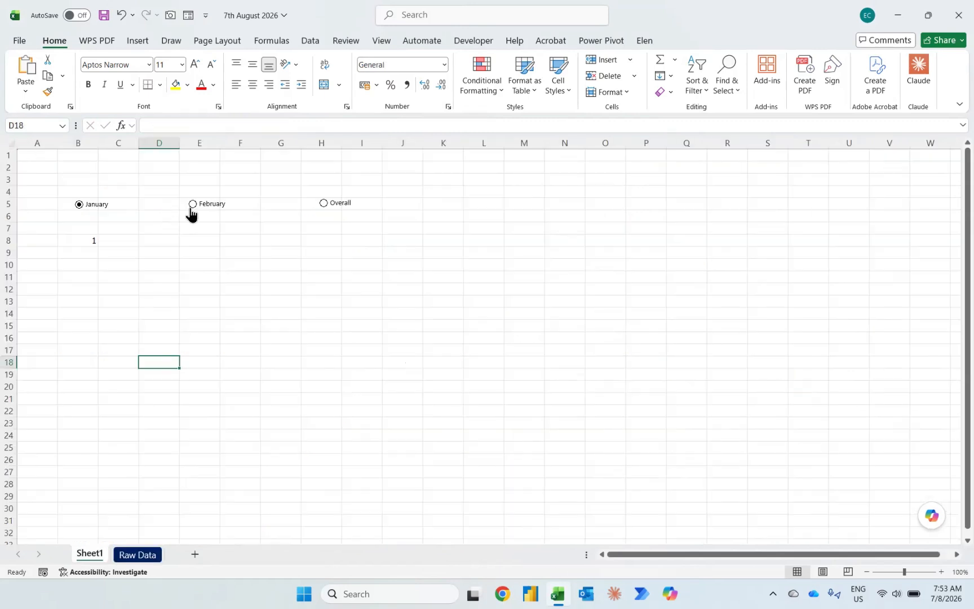
pyautogui.click(139, 555)
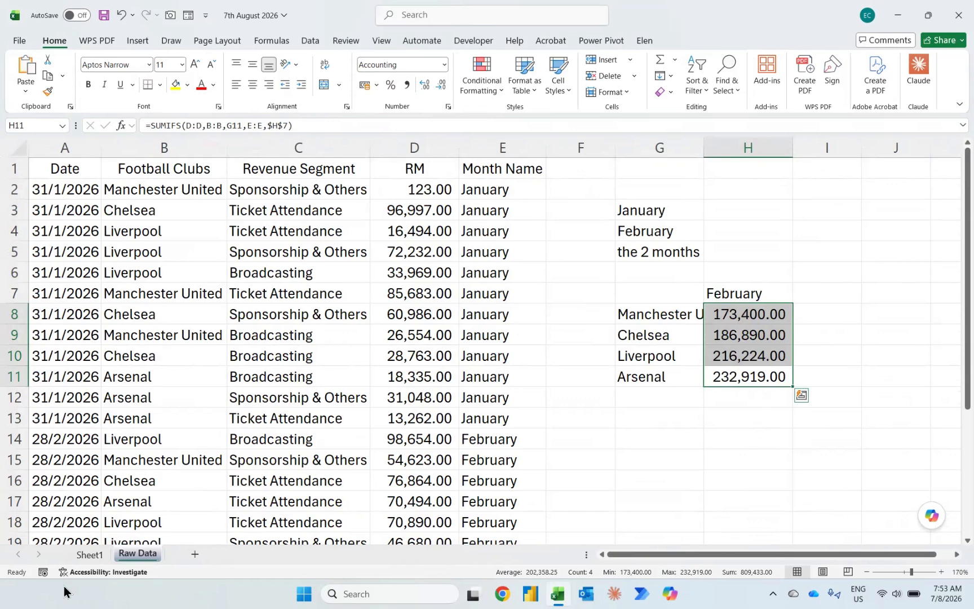
pyautogui.click(90, 554)
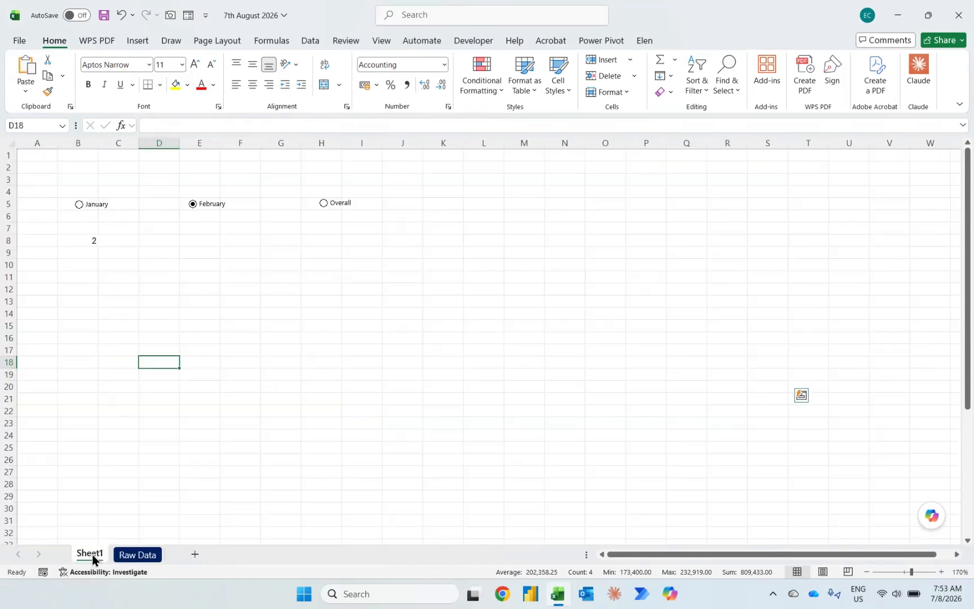
pyautogui.click(80, 208)
pyautogui.click(130, 557)
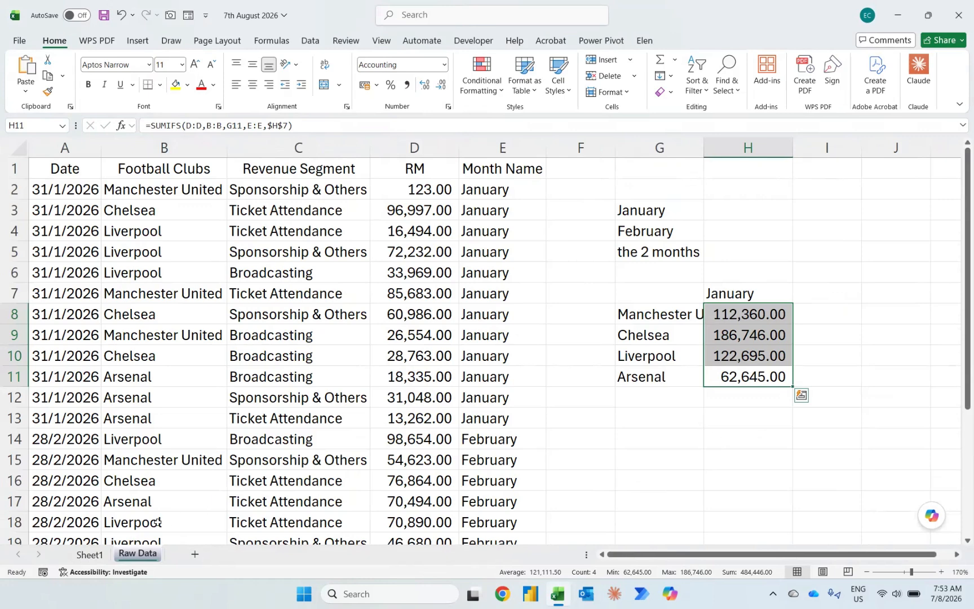
pyautogui.click(101, 557)
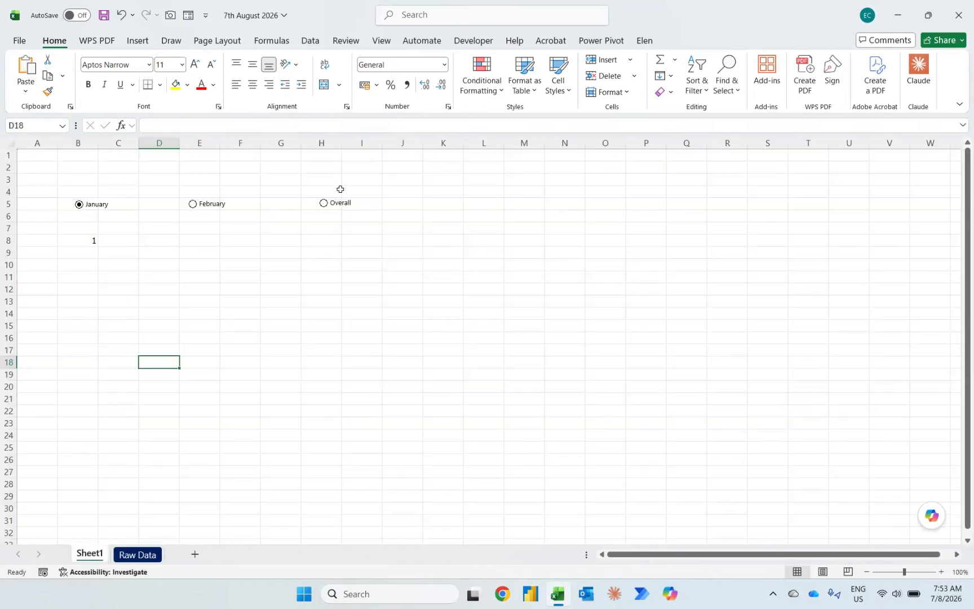
pyautogui.click(143, 555)
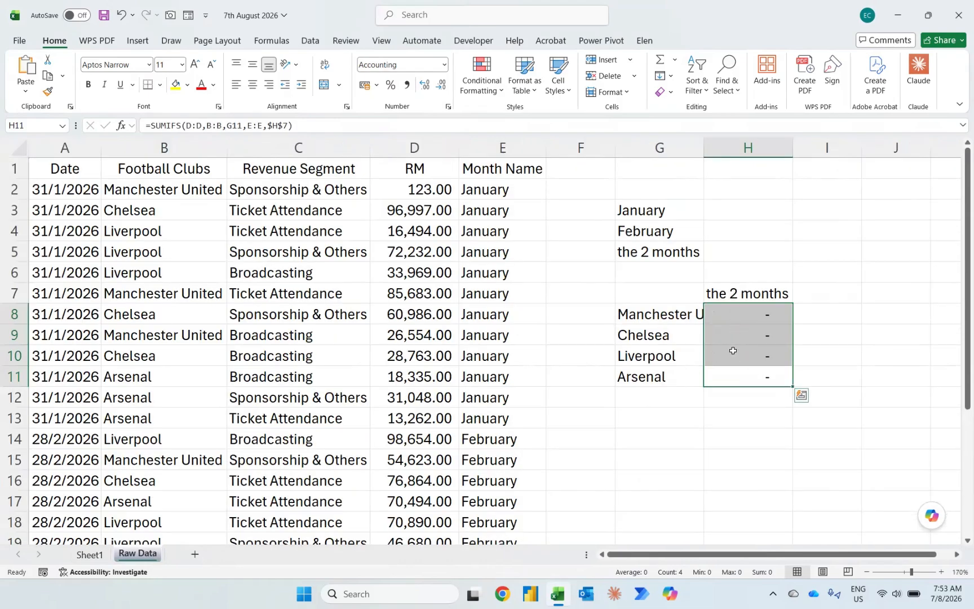
# Step: Wrap the H8 formula in an IF that tests whether the SUMIFS equals 0, copying the SUMIFS expression for reuse
pyautogui.press('Up')
pyautogui.press('Up')
pyautogui.press('Up')
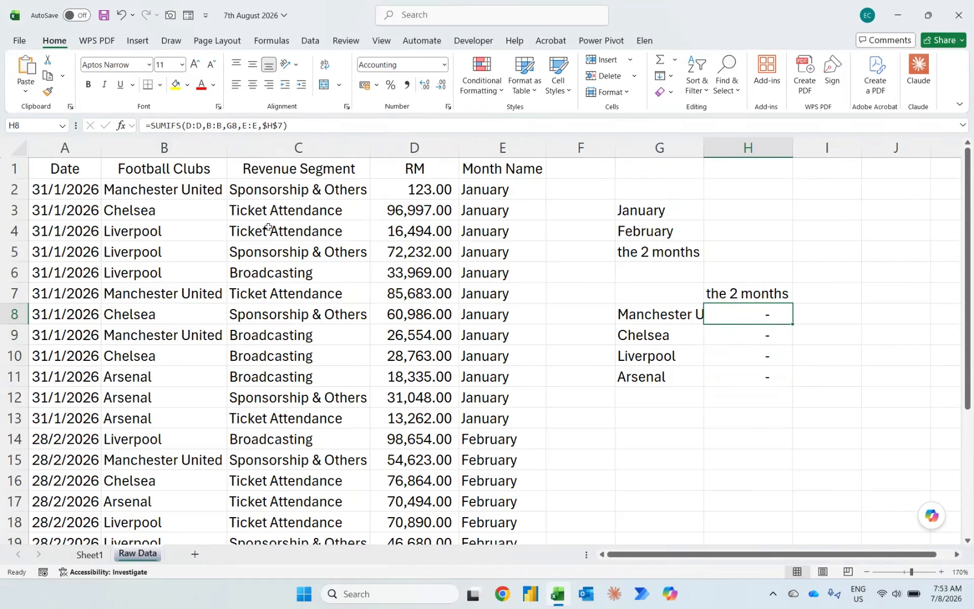
pyautogui.click(149, 122)
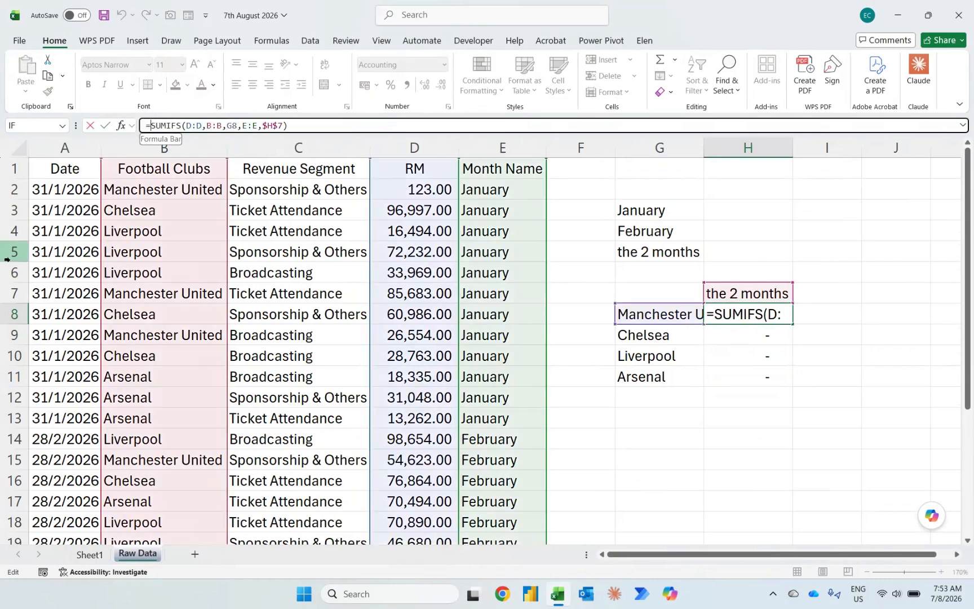
pyautogui.write('if')
pyautogui.press('Tab')
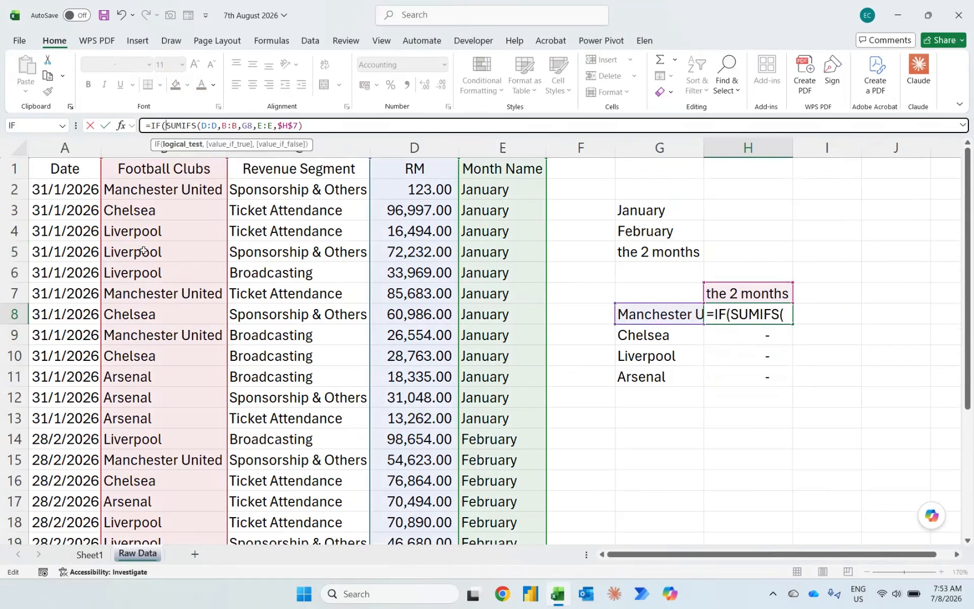
pyautogui.hotkey('shift', 'End')
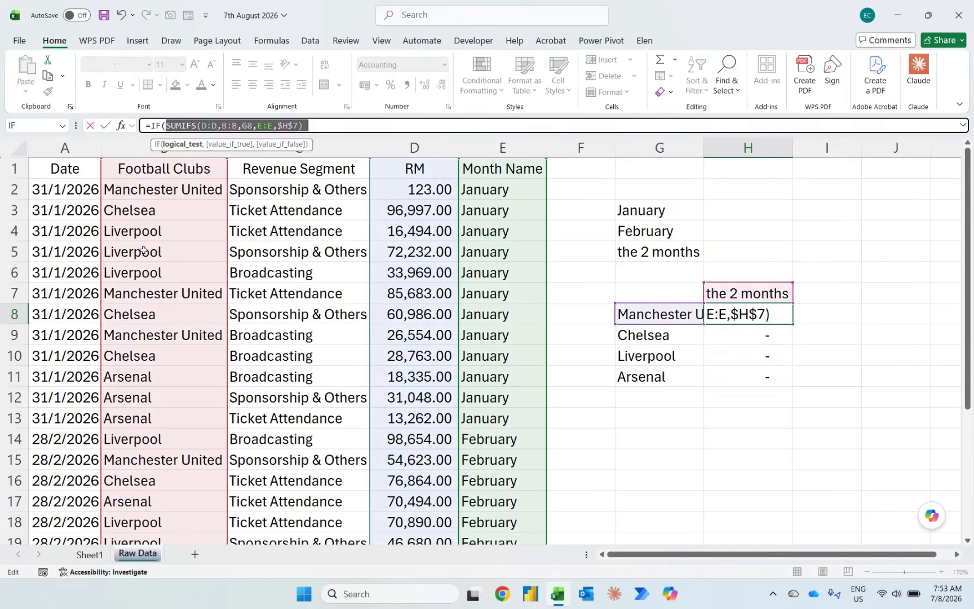
pyautogui.hotkey('ctrl', 'c')
pyautogui.press('Right')
pyautogui.click(332, 124)
pyautogui.write('=')
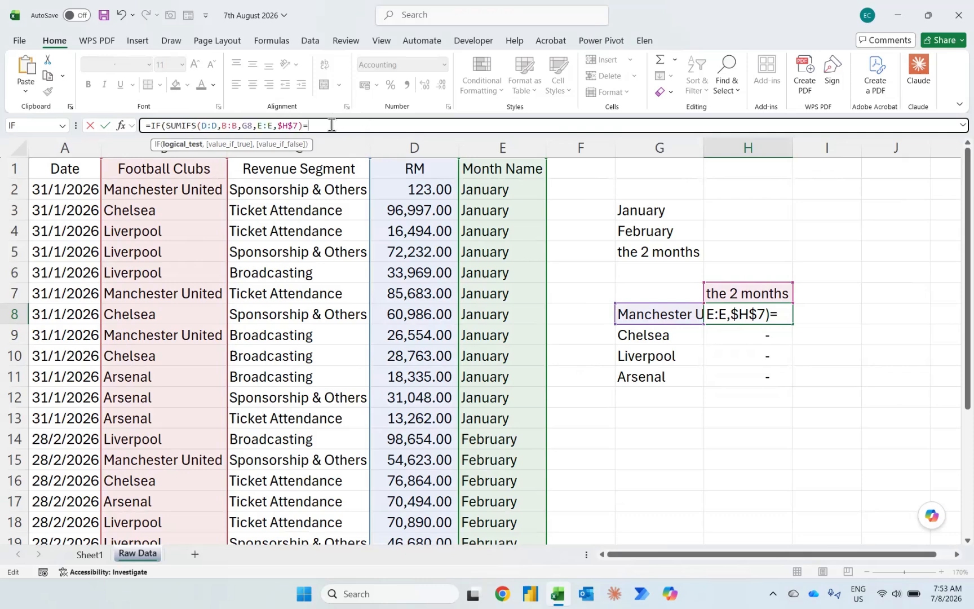
pyautogui.write('0,')
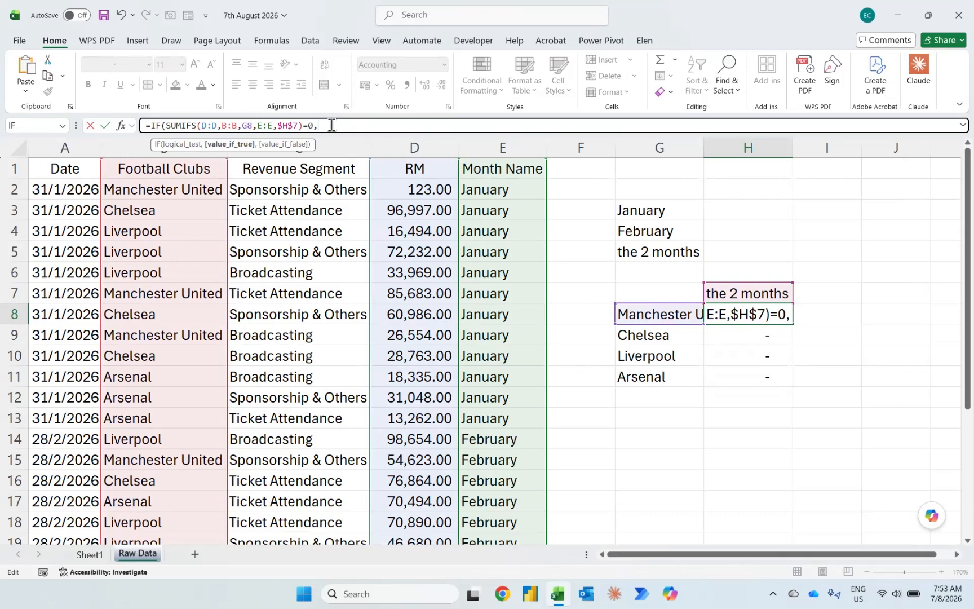
pyautogui.write('sumif(')
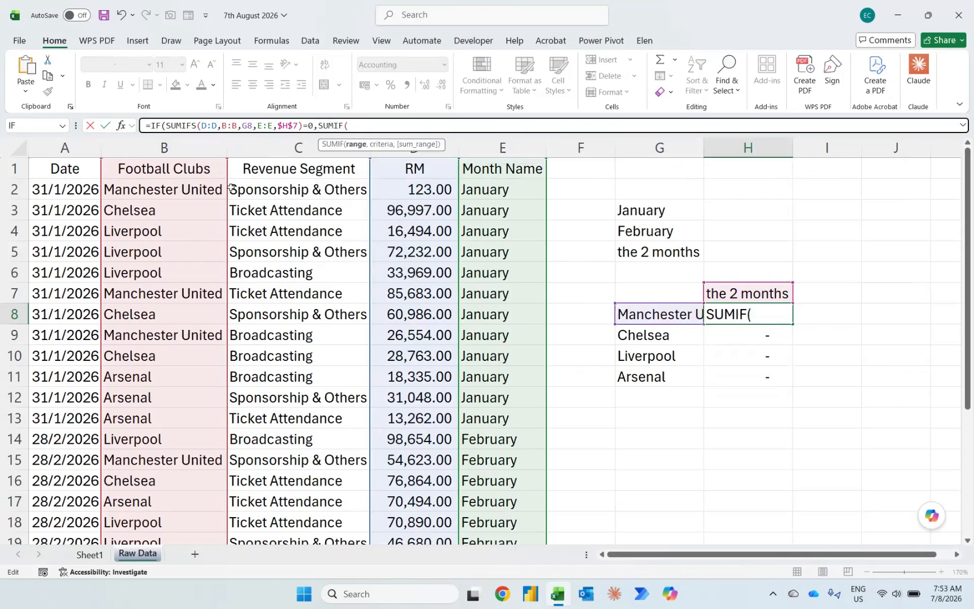
# Step: Complete the IF in H8 with SUMIF(B:B,G8,D:D) as the true result and the copied SUMIFS as the false result
pyautogui.click(197, 141)
pyautogui.write(',')
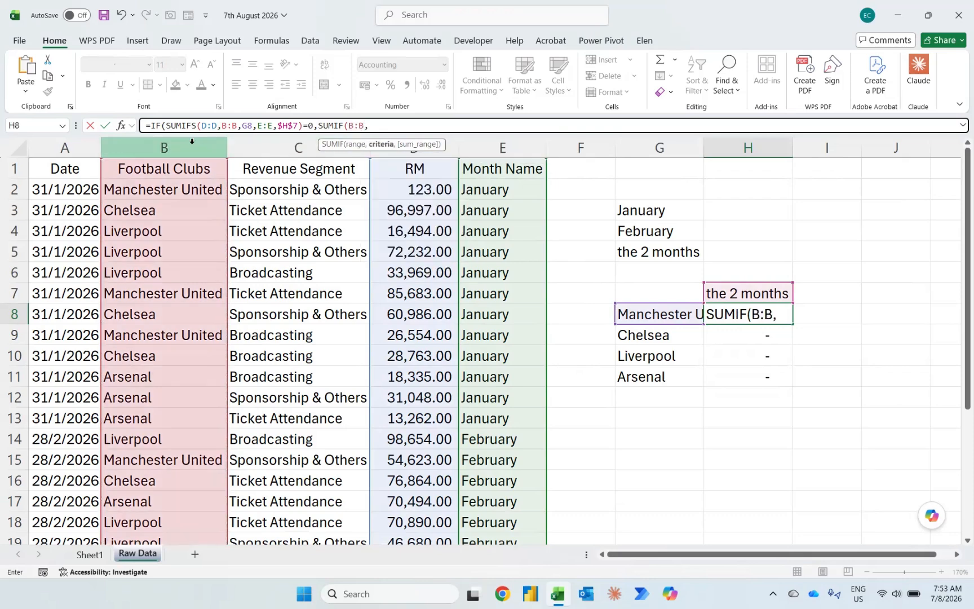
pyautogui.click(651, 316)
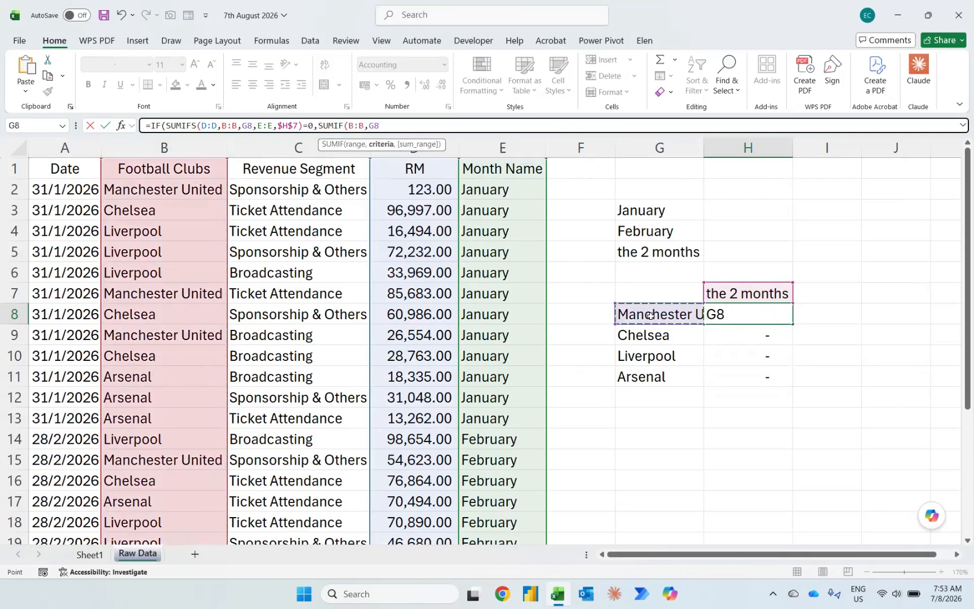
pyautogui.write(',')
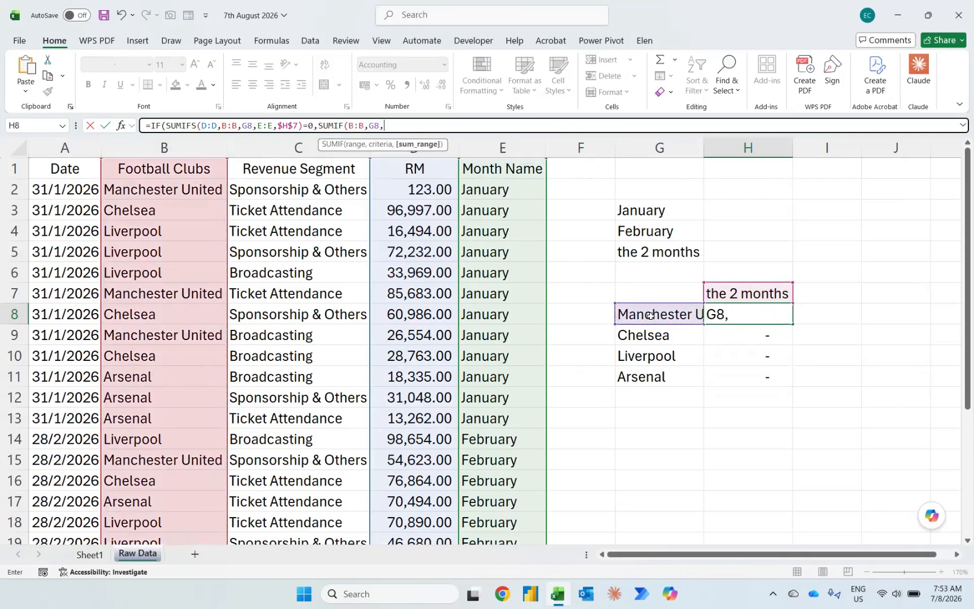
pyautogui.click(449, 152)
pyautogui.write('),')
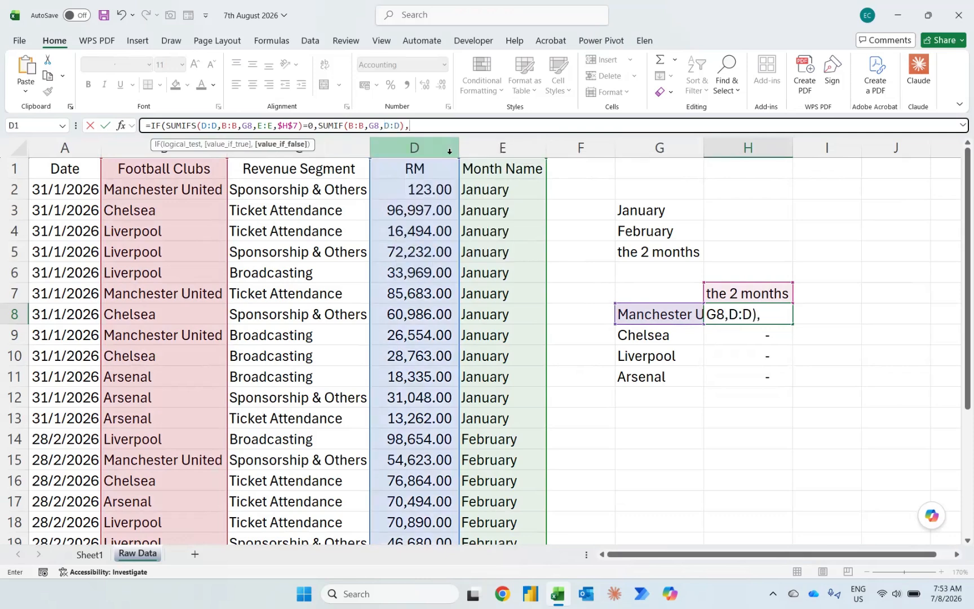
pyautogui.hotkey('ctrl', 'v')
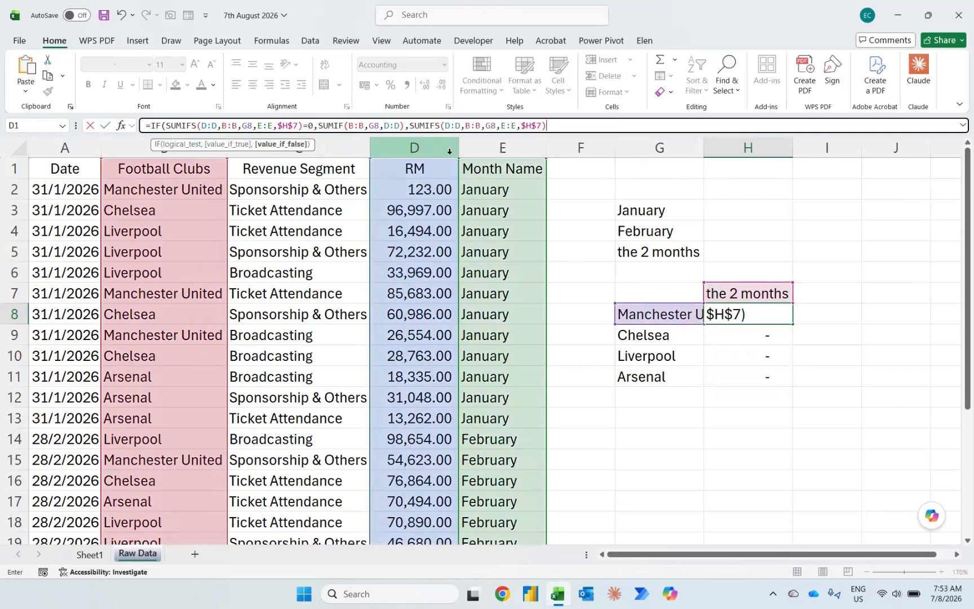
pyautogui.write(')')
pyautogui.press('Return')
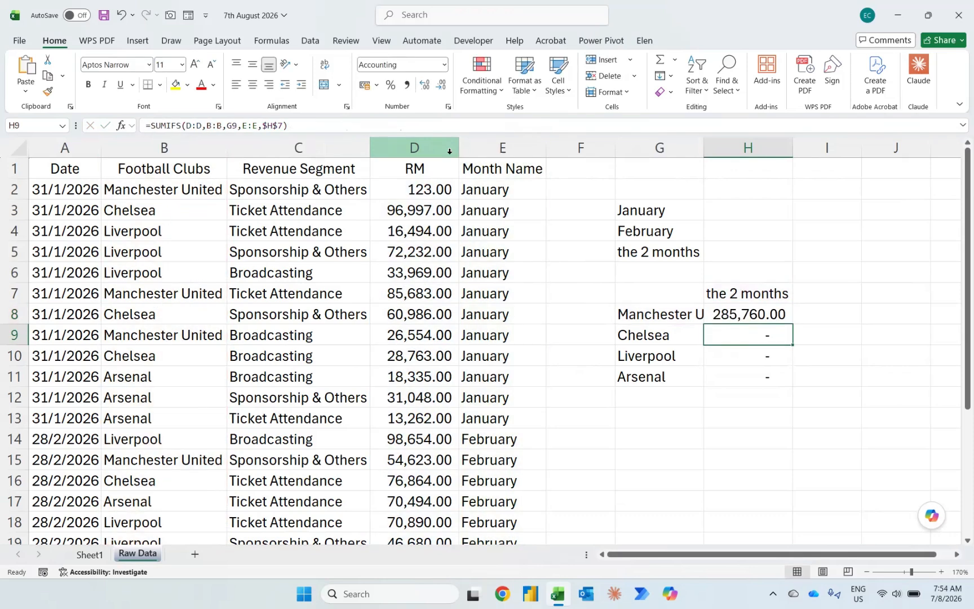
# Step: Fill the revised IF formula from H8 down to H11 for the remaining clubs
pyautogui.press('Up')
pyautogui.hotkey('shift', 'Down')
pyautogui.hotkey('shift', 'Down')
pyautogui.hotkey('shift', 'Down')
pyautogui.hotkey('ctrl', 'd')
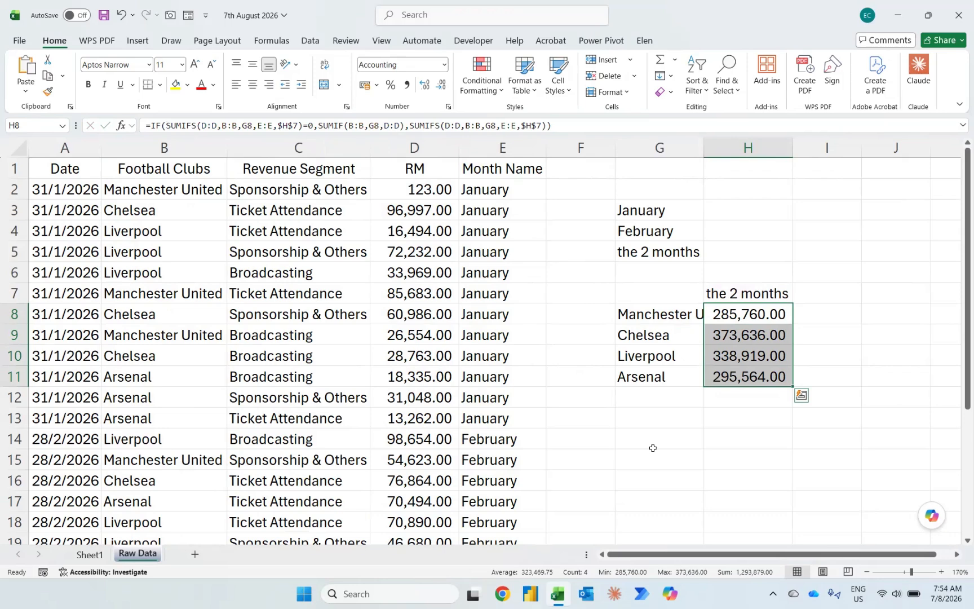
# Step: Enter =SORT(G8:H11,2,-1) in G13 to list the clubs by total in descending order
pyautogui.click(641, 420)
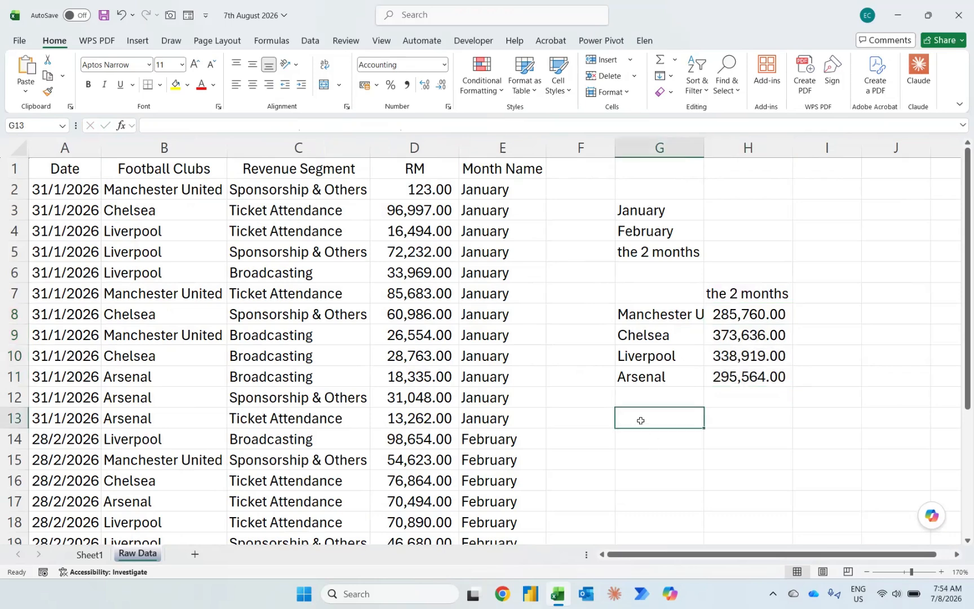
pyautogui.write('=sor')
pyautogui.press('Tab')
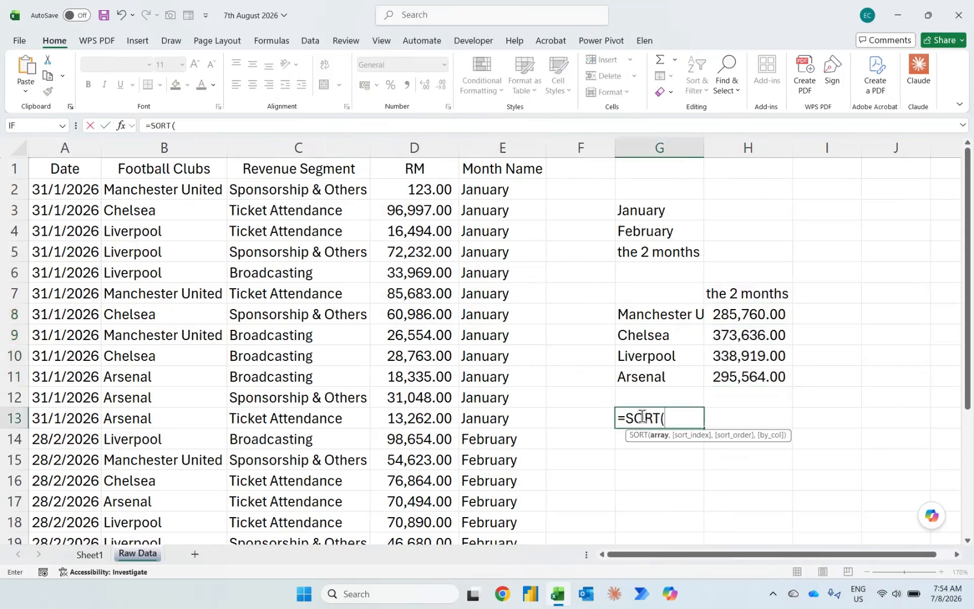
pyautogui.click(647, 314)
pyautogui.hotkey('shift', 'Down')
pyautogui.hotkey('shift', 'Down')
pyautogui.hotkey('shift', 'Down')
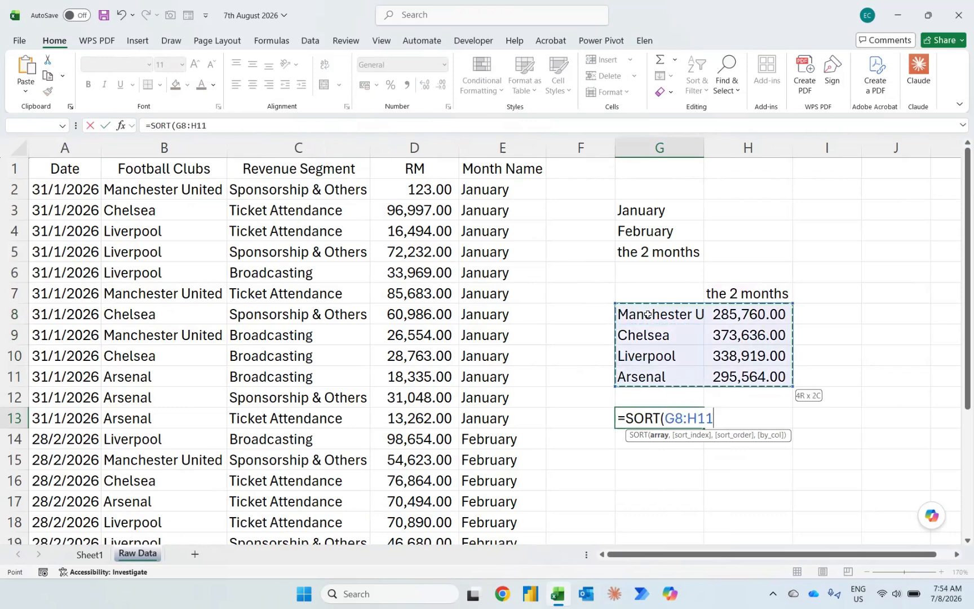
pyautogui.write(',2,')
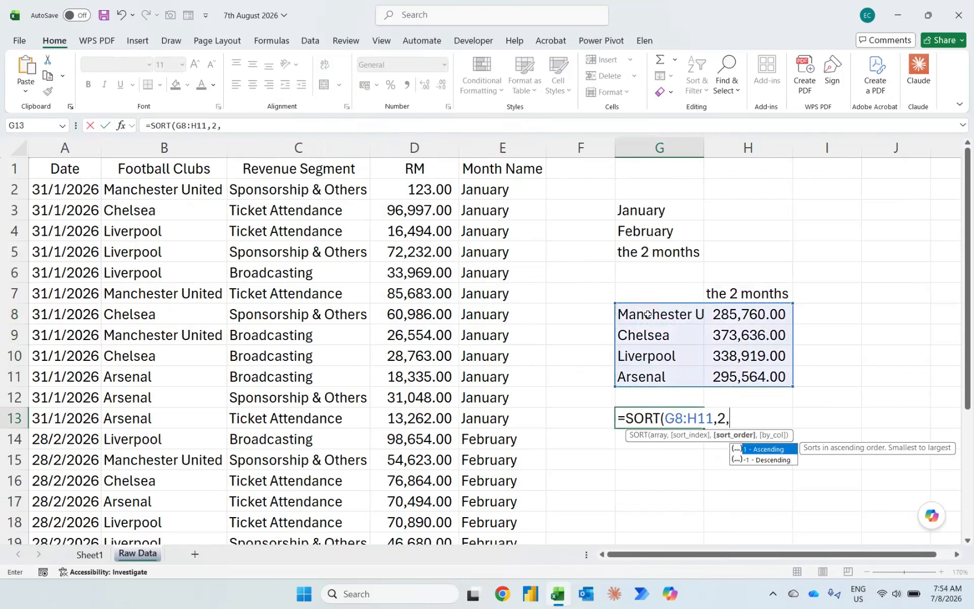
pyautogui.write('-1')
pyautogui.press('Return')
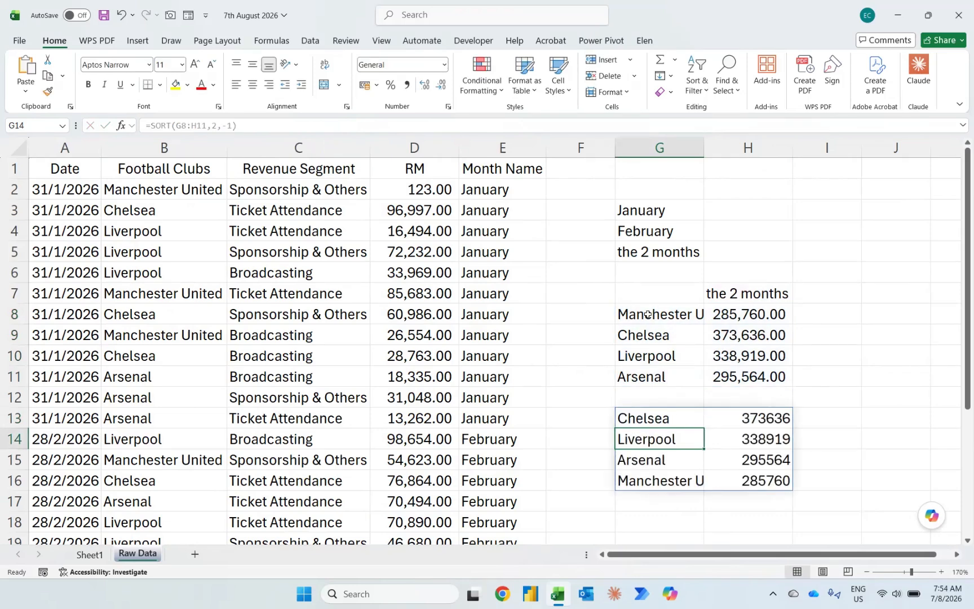
pyautogui.press('Up')
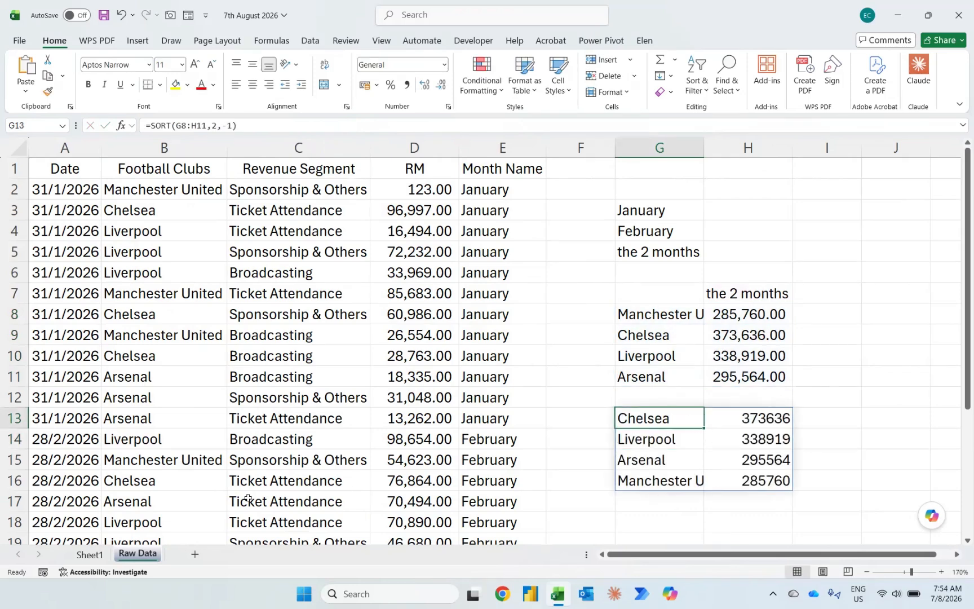
# Step: Choose February on Sheet1 and check the sorted club list on Raw Data
pyautogui.click(93, 554)
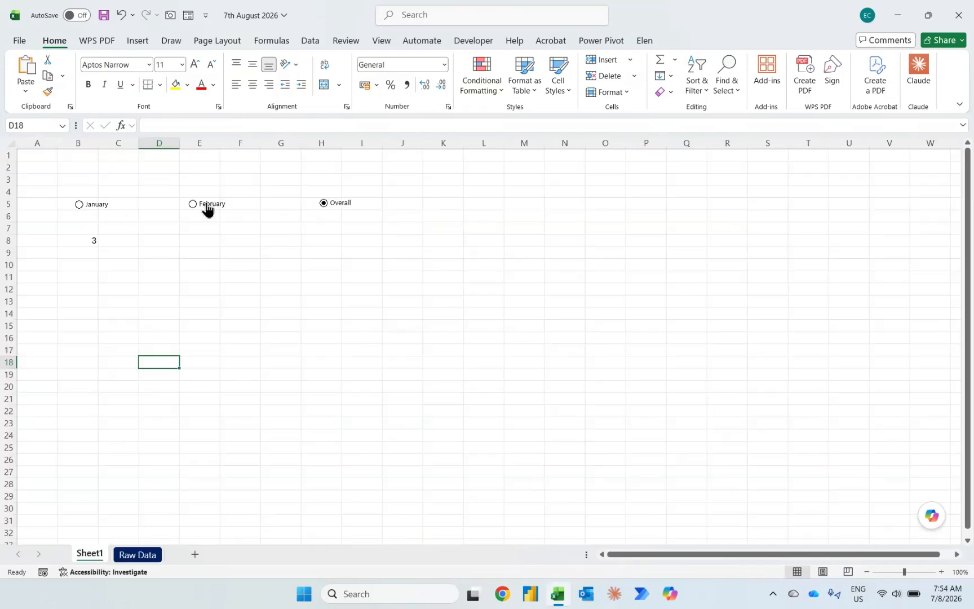
pyautogui.click(133, 557)
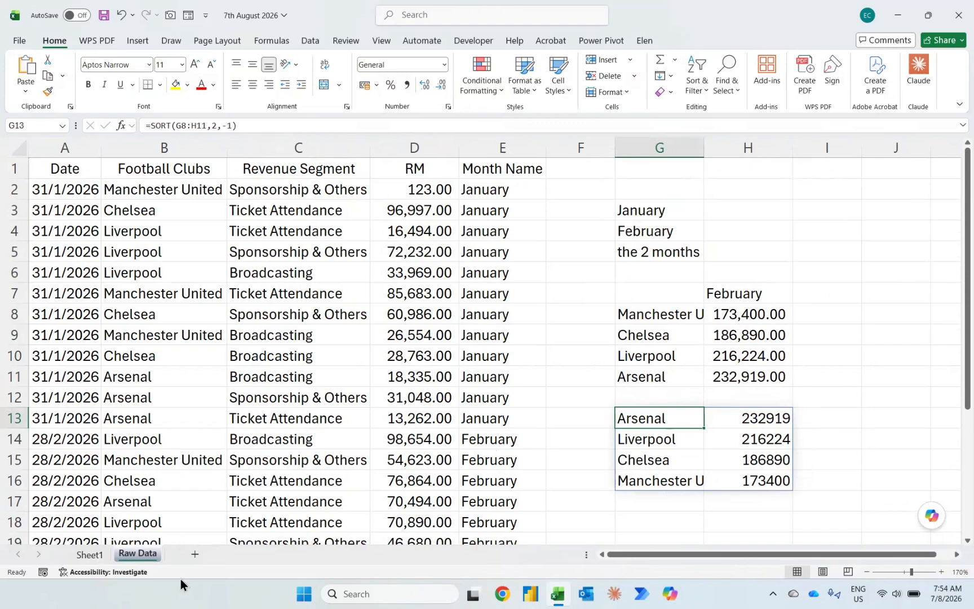
pyautogui.click(88, 562)
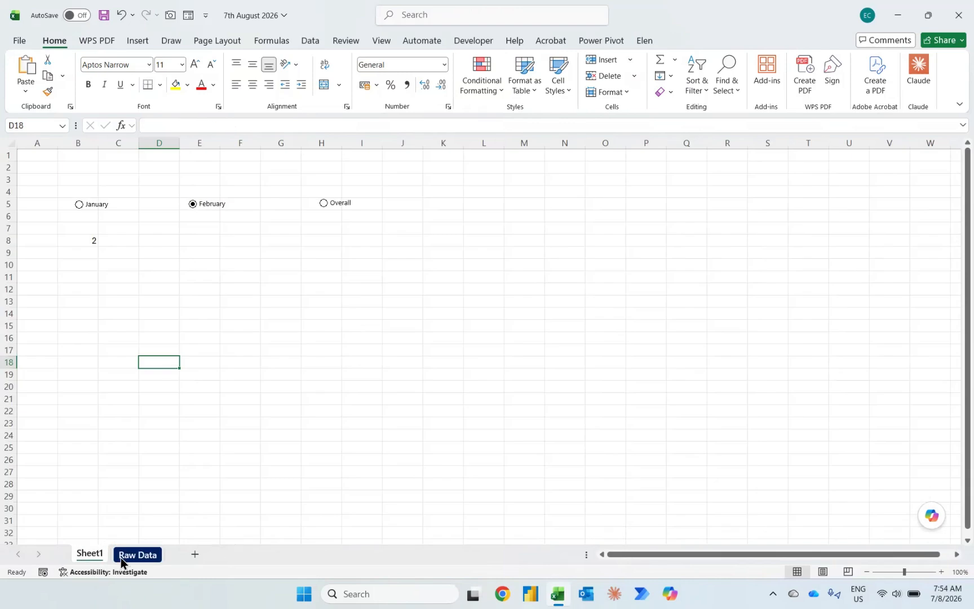
pyautogui.click(121, 558)
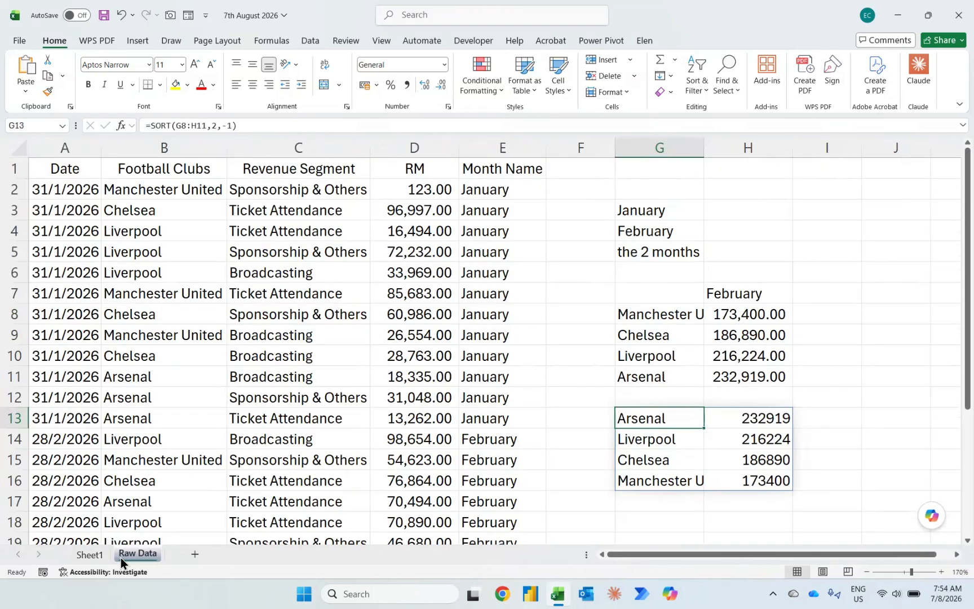
# Step: Insert a chart of the sorted club totals in G13:H16 and change its type to a bar chart
pyautogui.hotkey('alt', 'F1')
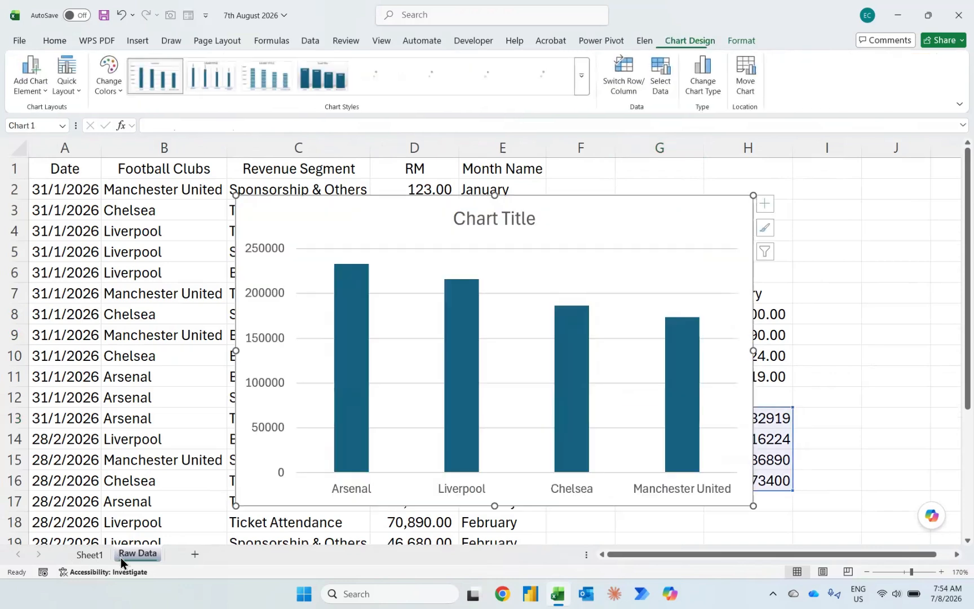
pyautogui.click(701, 76)
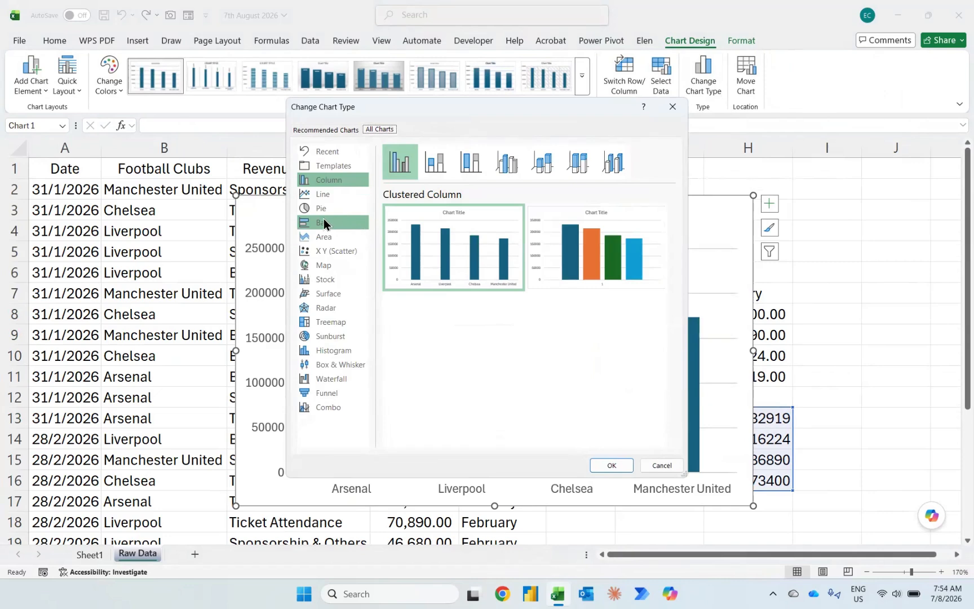
pyautogui.click(323, 223)
pyautogui.click(600, 466)
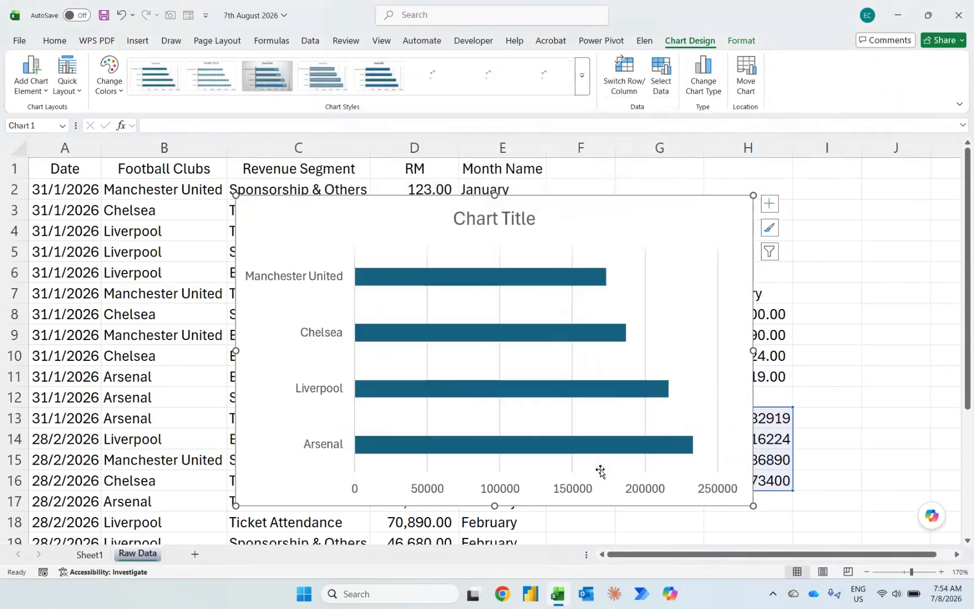
# Step: Remove the gridlines from the bar chart and add data labels to its bars
pyautogui.click(769, 204)
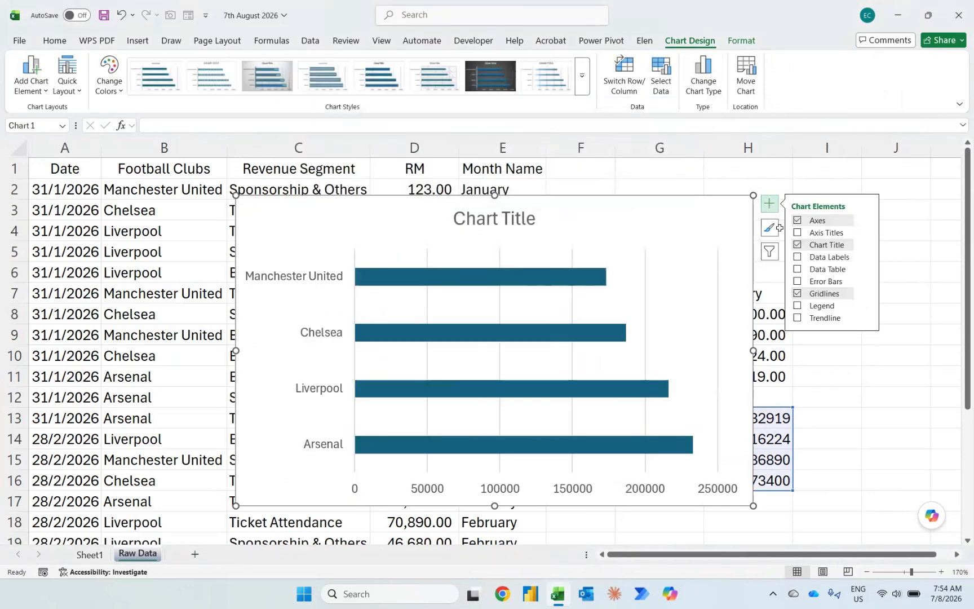
pyautogui.click(796, 294)
pyautogui.click(797, 257)
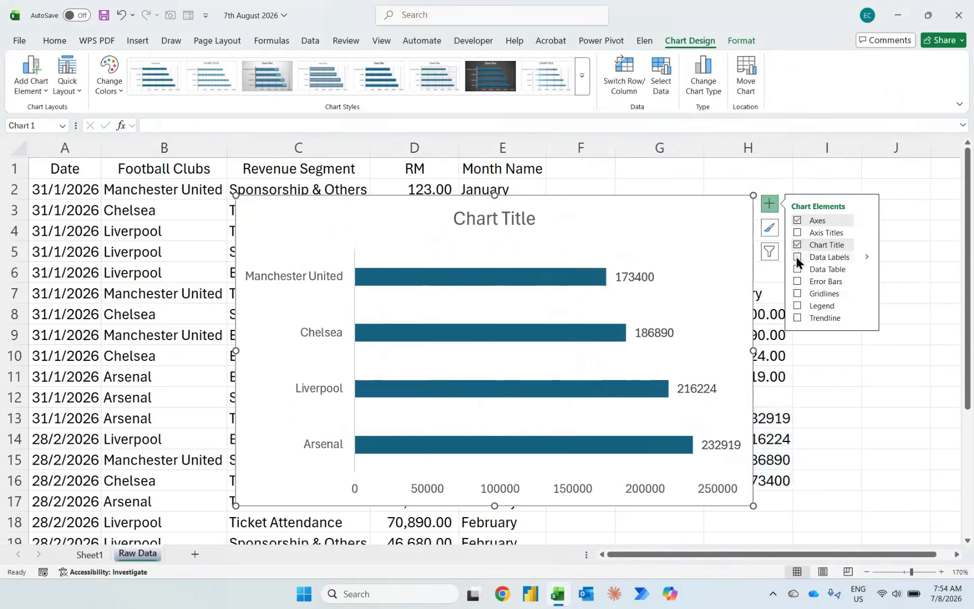
# Step: Apply the comma number style to the whole of column H
pyautogui.click(815, 418)
pyautogui.press('Left')
pyautogui.hotkey('ctrl', 'space')
pyautogui.hotkey('alt', 'h')
pyautogui.press('k')
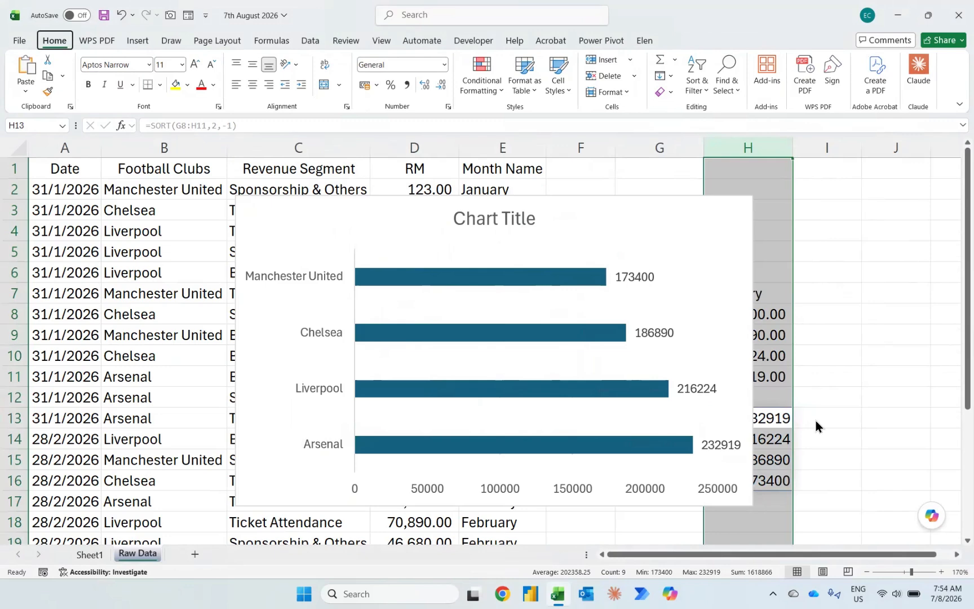
# Step: Set the display units of the chart's horizontal value axis to Thousands
pyautogui.rightClick(421, 488)
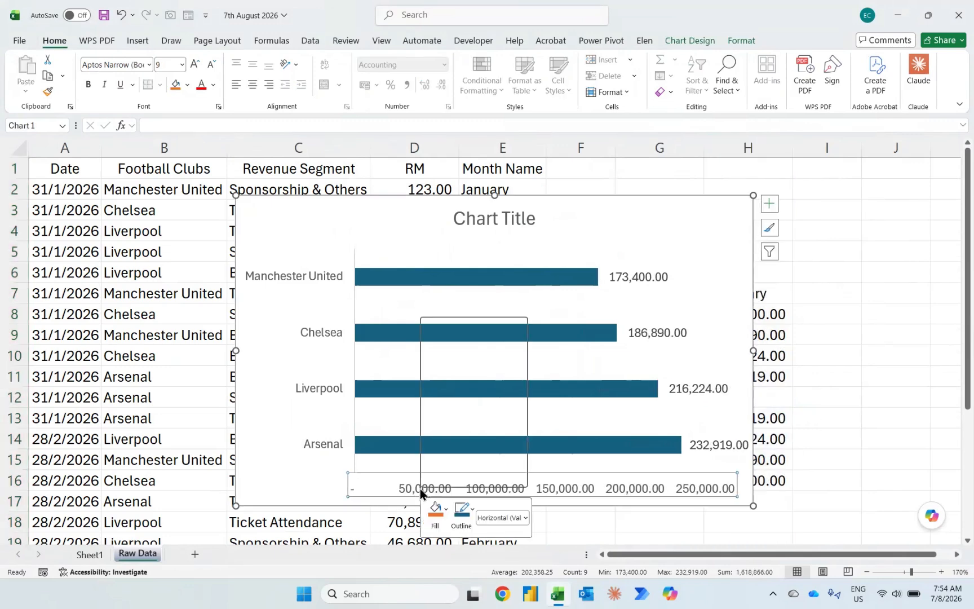
pyautogui.click(463, 477)
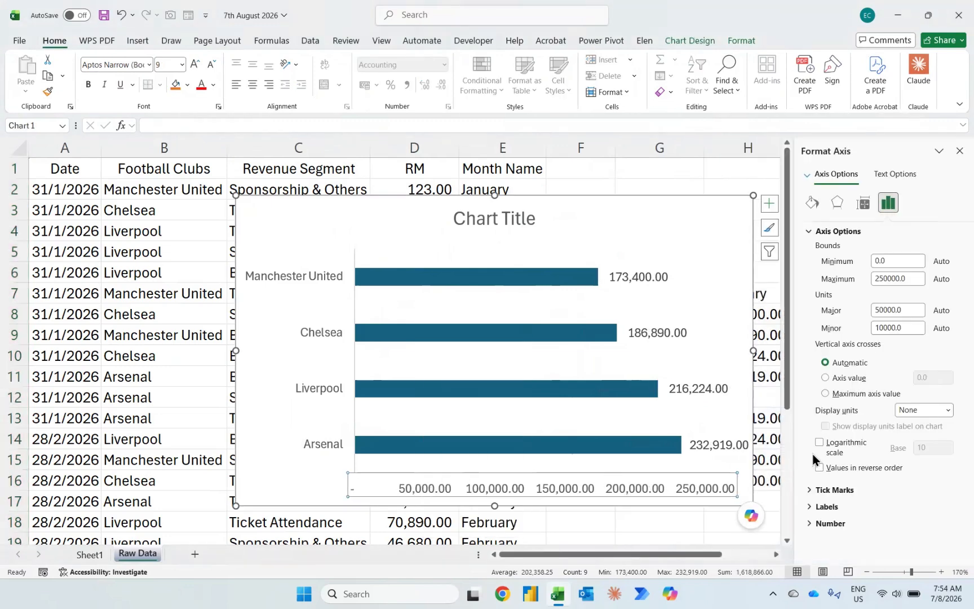
pyautogui.click(947, 410)
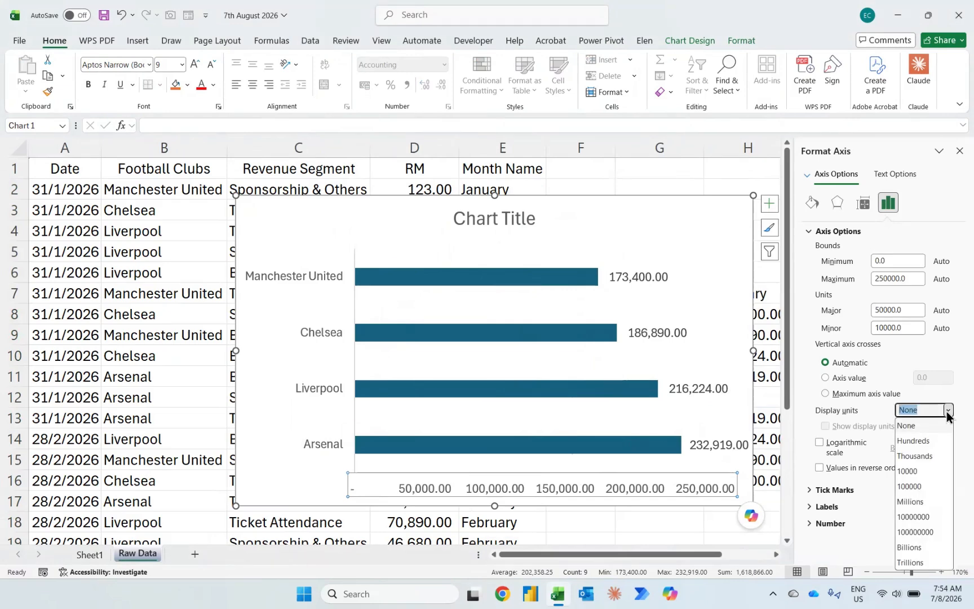
pyautogui.click(934, 456)
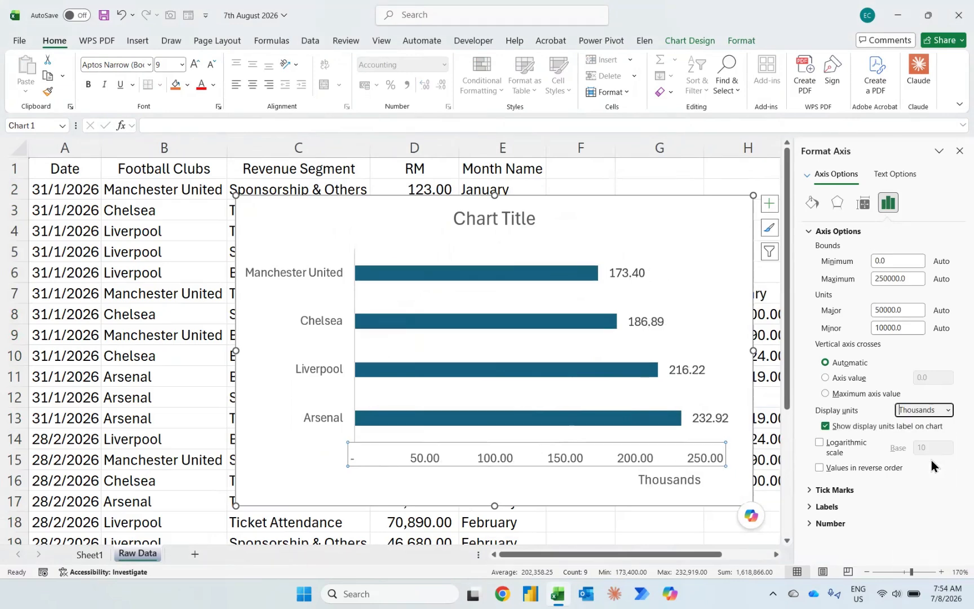
# Step: Put the categories on the chart's vertical axis in reverse order and close the axis formatting
pyautogui.click(308, 374)
pyautogui.rightClick(307, 370)
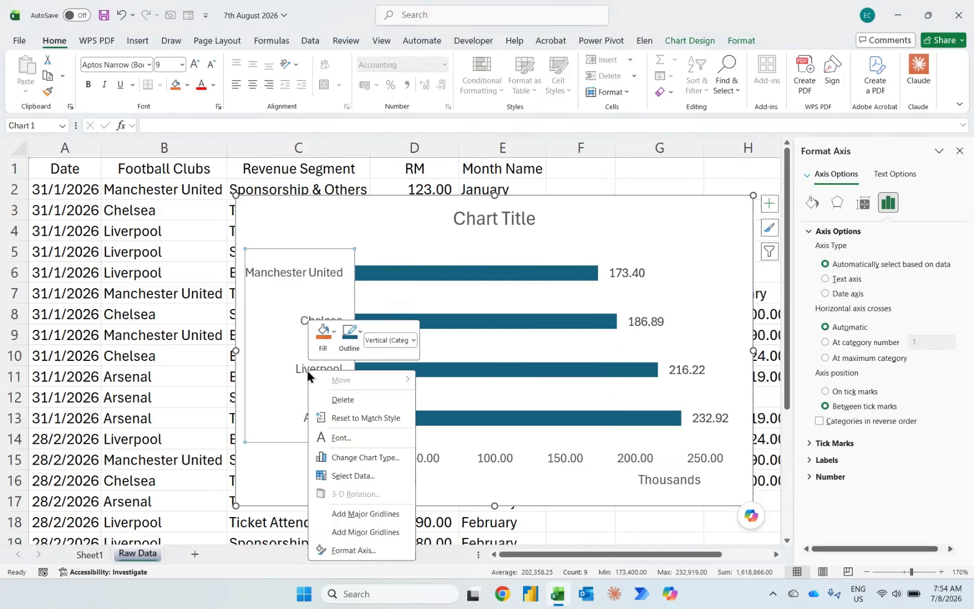
pyautogui.click(343, 550)
pyautogui.click(820, 420)
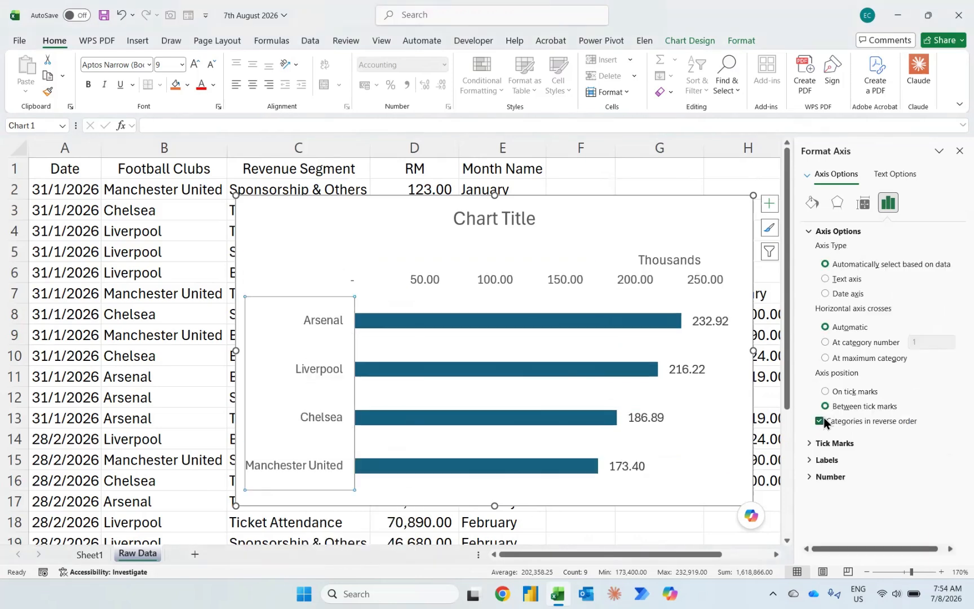
pyautogui.click(958, 151)
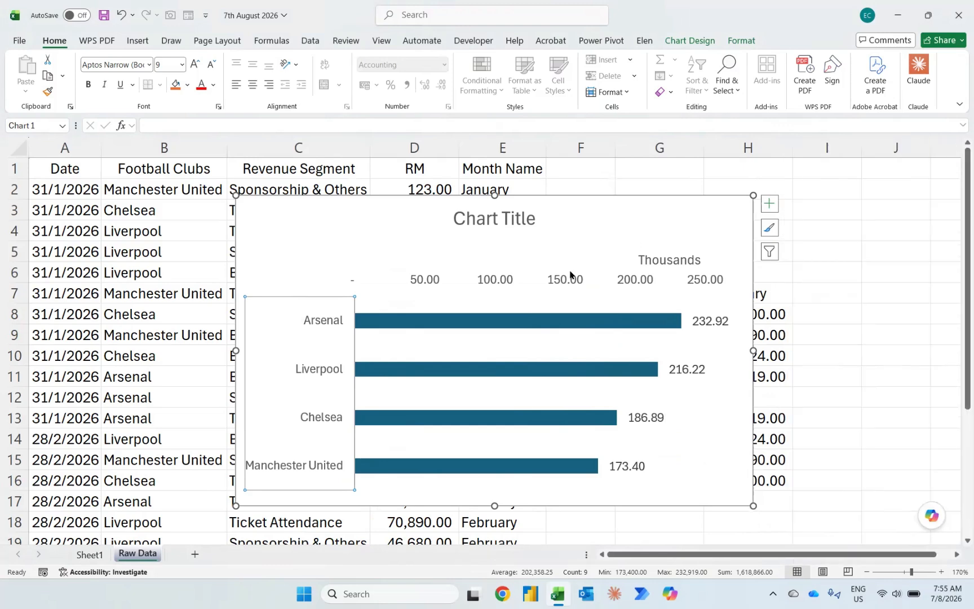
# Step: Delete the horizontal value axis from the bar chart
pyautogui.click(532, 277)
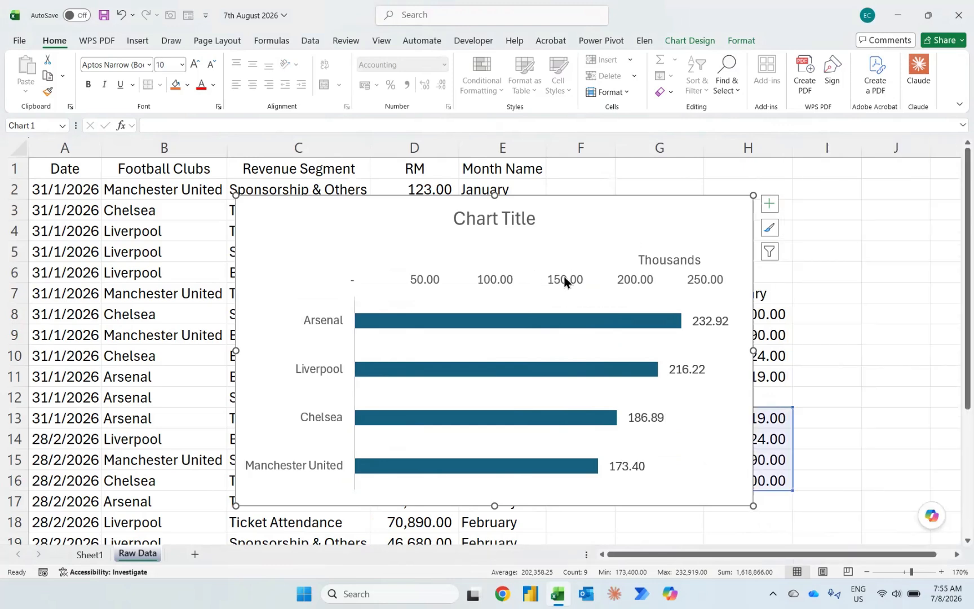
pyautogui.click(564, 280)
pyautogui.press('Delete')
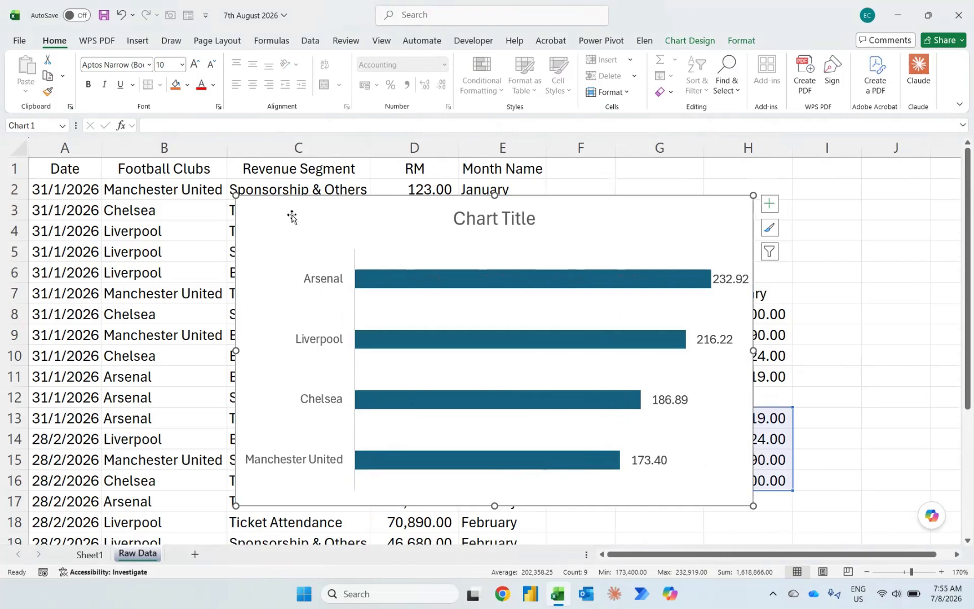
# Step: Move the bar chart from Raw Data to Sheet1, place it just below the option buttons and enlarge it to about A7:I25
pyautogui.hotkey('ctrl', 'x')
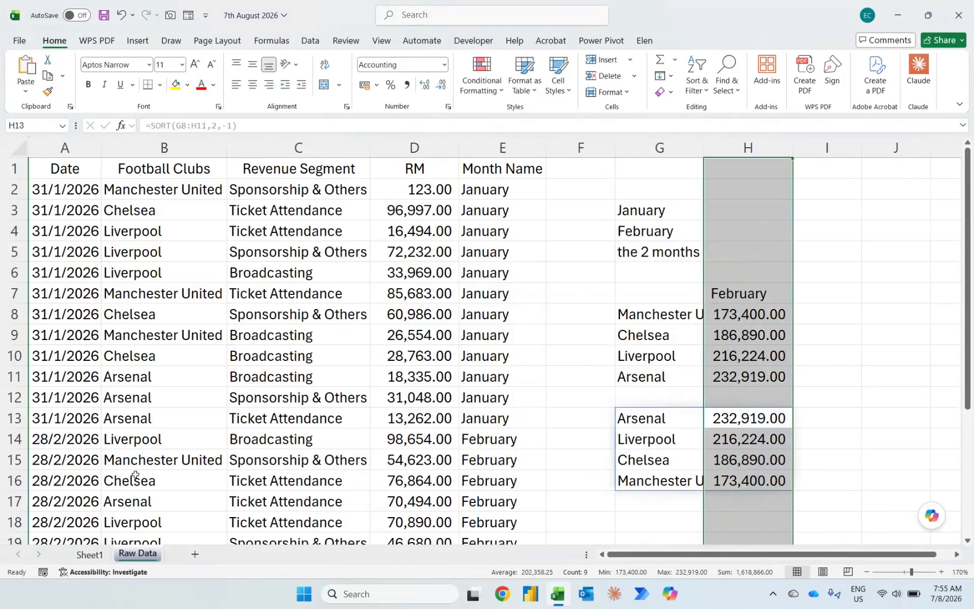
pyautogui.click(89, 554)
pyautogui.click(55, 277)
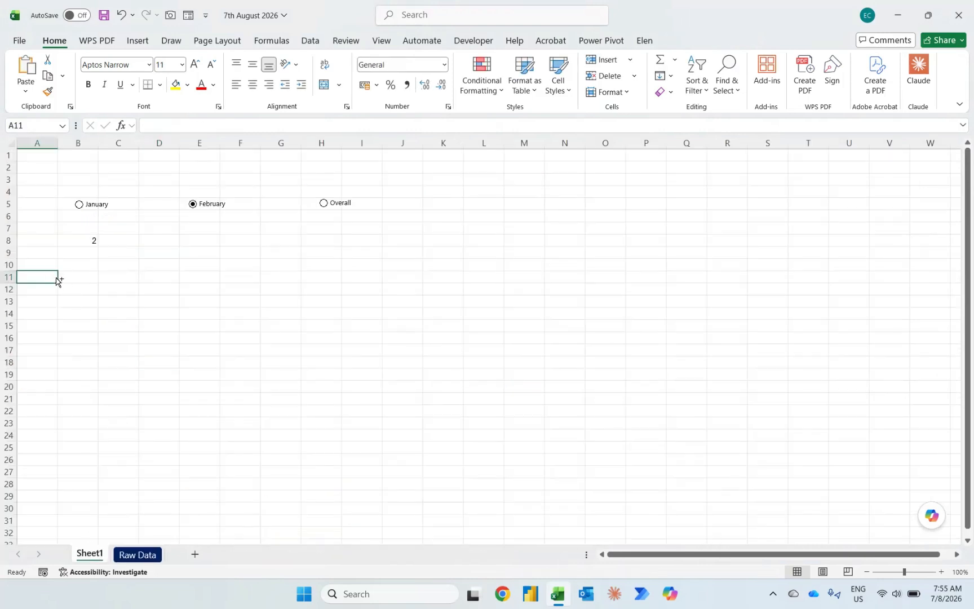
pyautogui.hotkey('ctrl', 'v')
pyautogui.moveTo(54, 278); pyautogui.dragTo(57, 232)
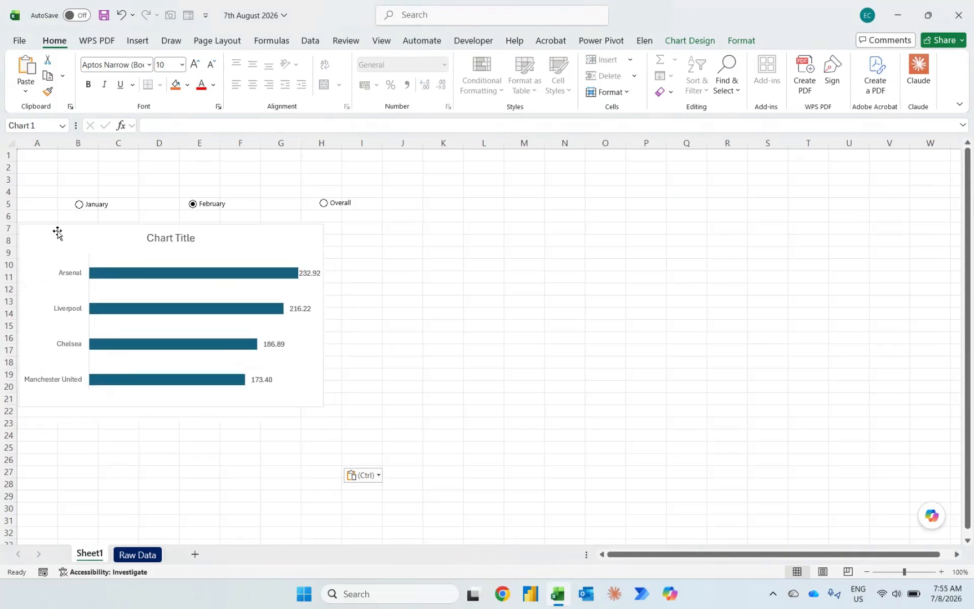
pyautogui.moveTo(323, 405); pyautogui.dragTo(378, 449)
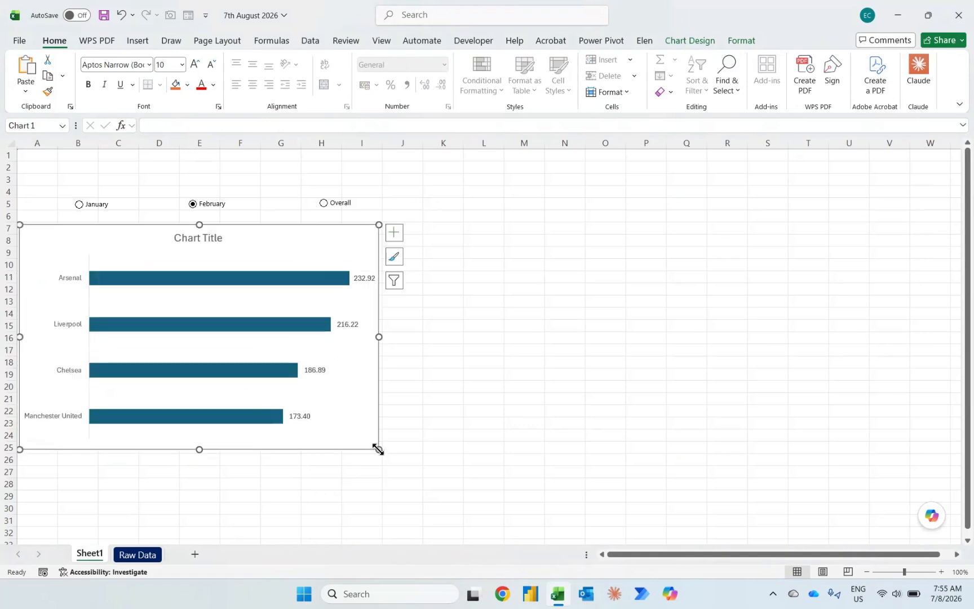
# Step: Choose January, February and Overall in turn, checking how the bar chart responds to each choice
pyautogui.click(79, 205)
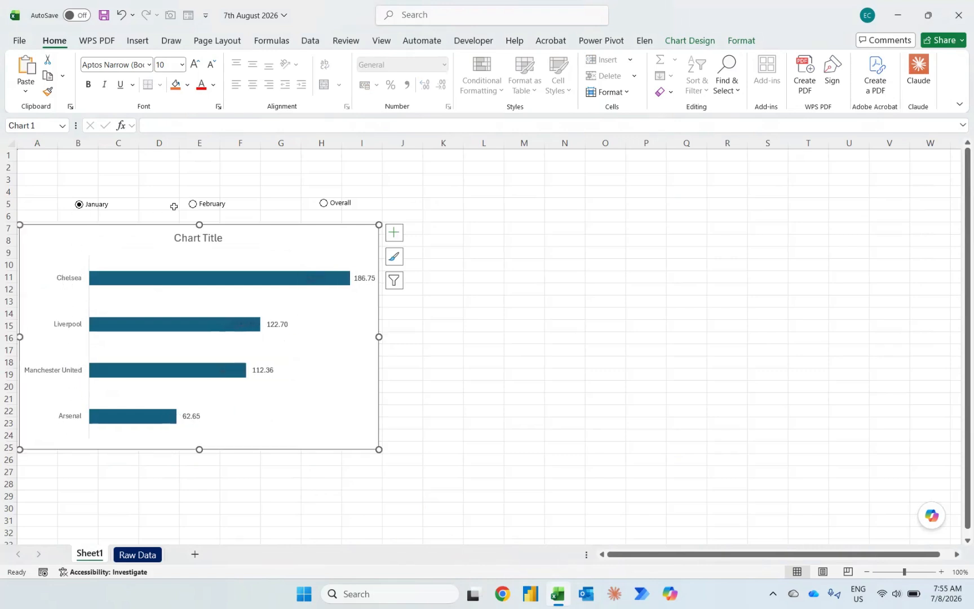
pyautogui.click(194, 204)
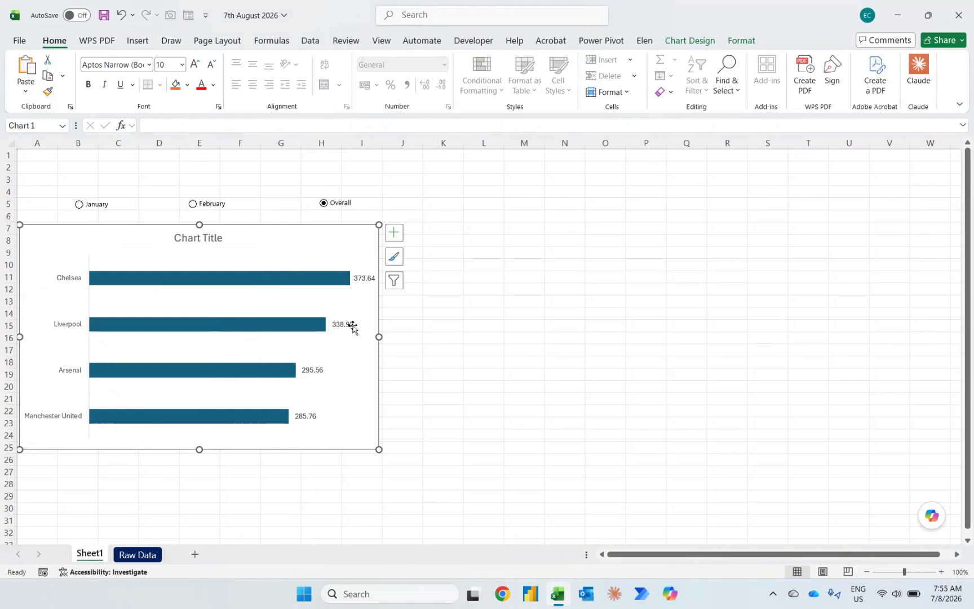
# Step: Enter the title text "Sales Performance in" in cell I2 of the Raw Data sheet
pyautogui.click(134, 554)
pyautogui.hscroll(2, 568, 286)
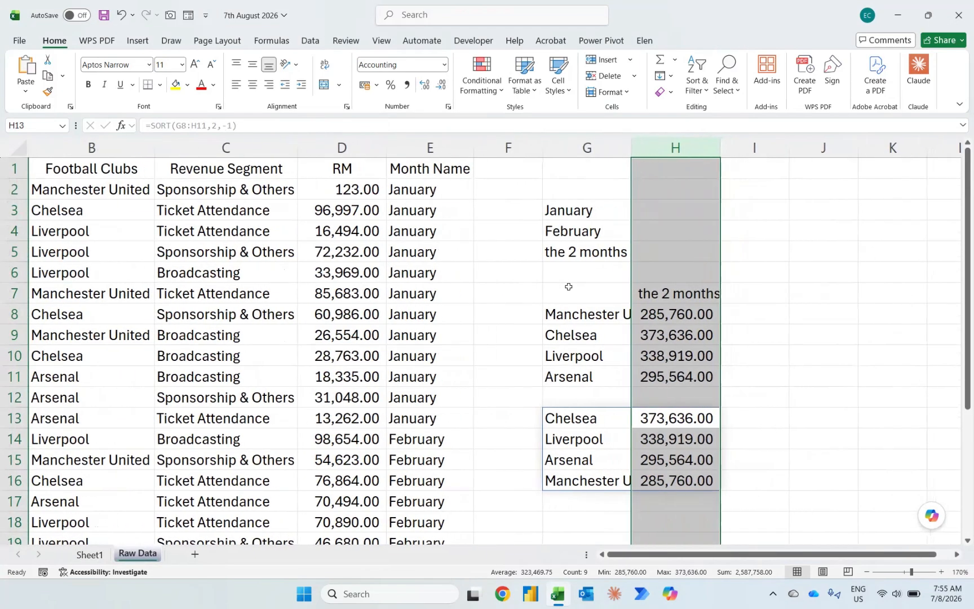
pyautogui.click(754, 187)
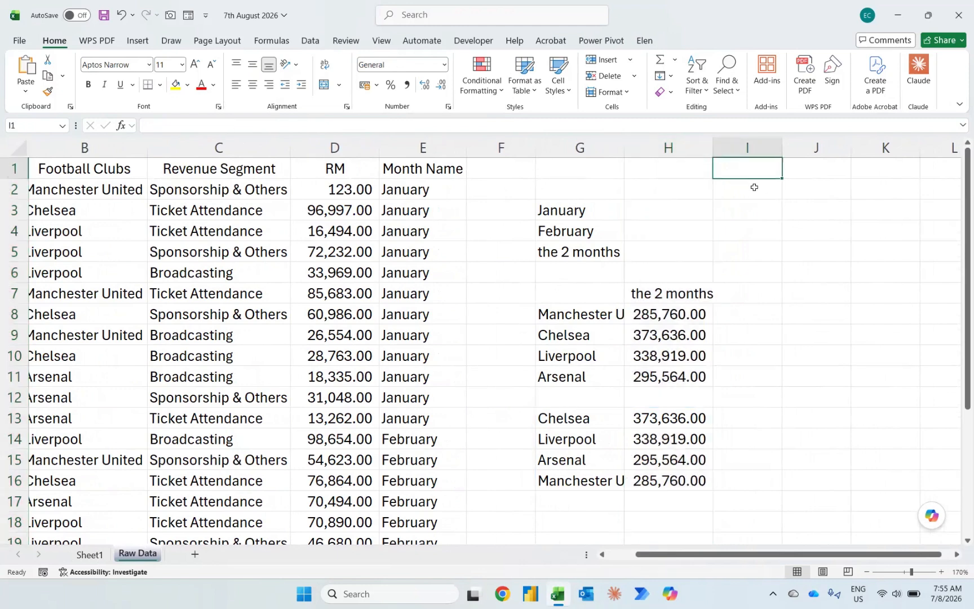
pyautogui.press('capslock')
pyautogui.write('Sales P')
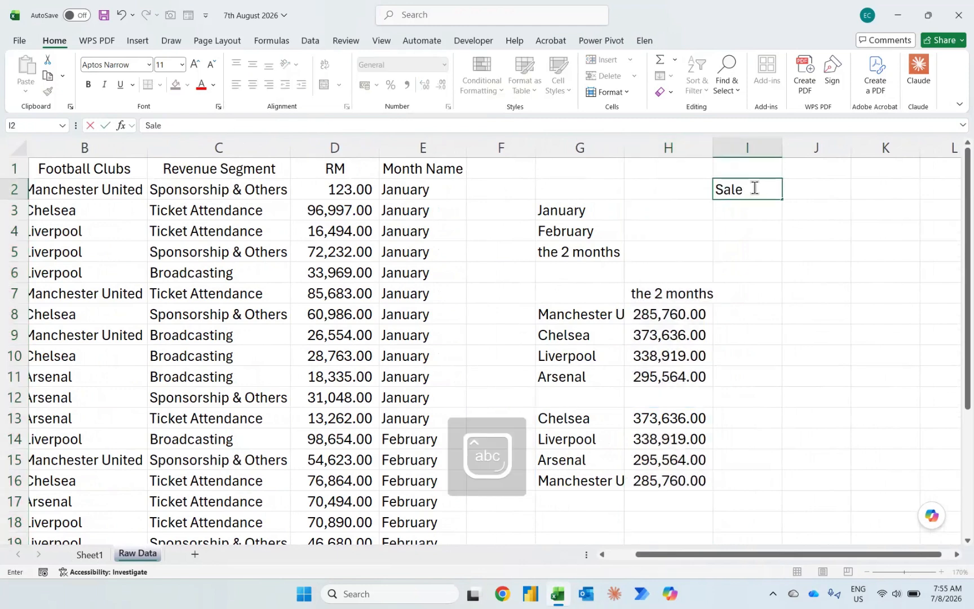
pyautogui.press('capslock')
pyautogui.write('erof')
pyautogui.press('BackSpace')
pyautogui.press('BackSpace')
pyautogui.write('formance ')
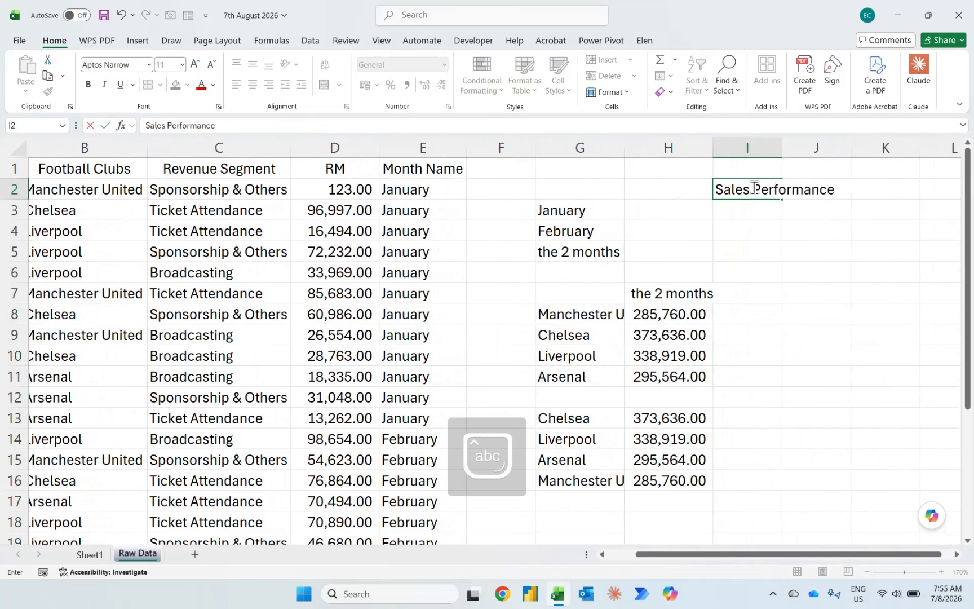
pyautogui.write('in')
pyautogui.press('Return')
# Step: Link cell I3 to the selected period label in H7
pyautogui.write('=')
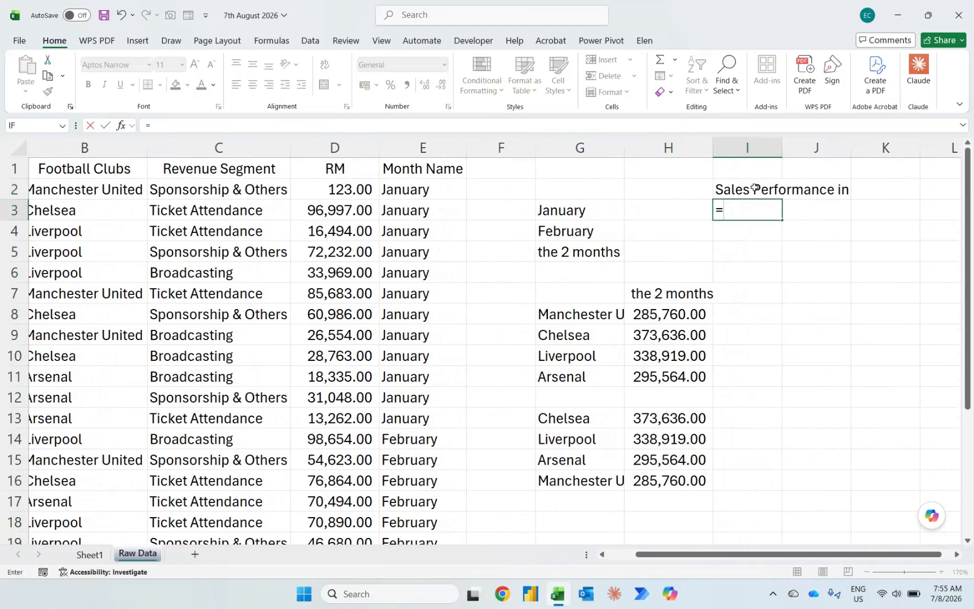
pyautogui.click(671, 293)
pyautogui.press('Return')
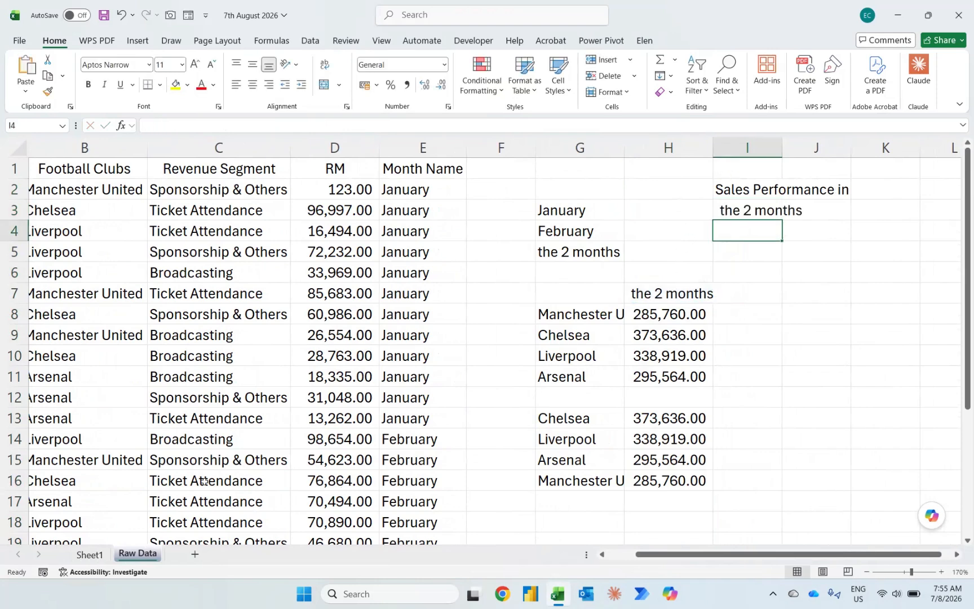
# Step: Merge and center the range A1:W3 on Sheet1 as a title banner
pyautogui.click(97, 553)
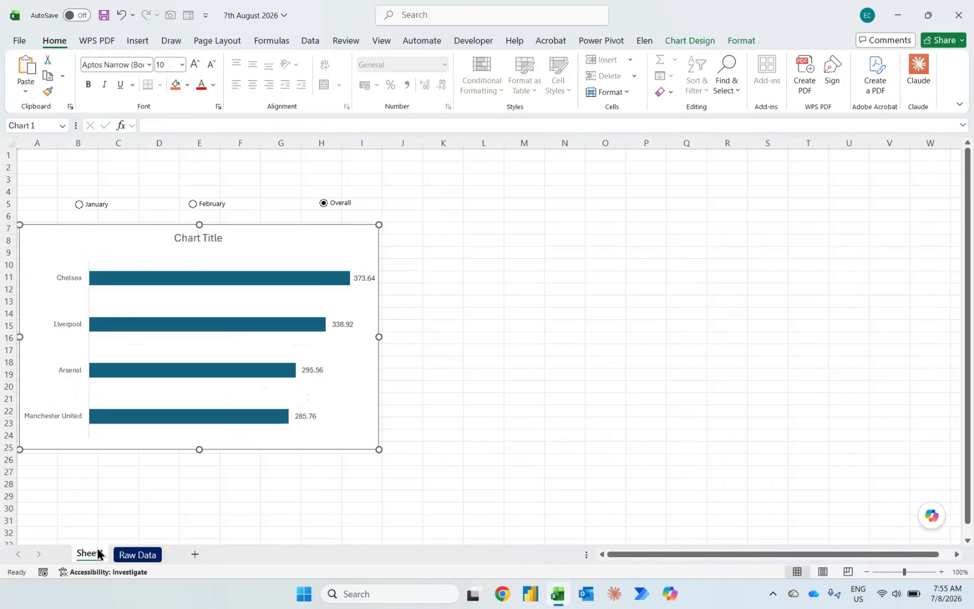
pyautogui.click(892, 188)
pyautogui.press('Up')
pyautogui.press('Right')
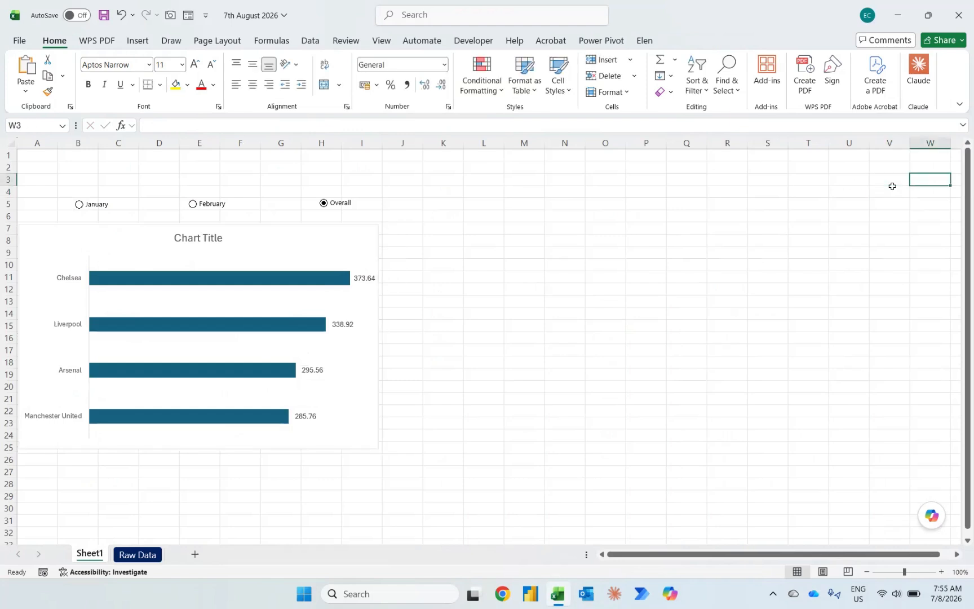
pyautogui.hotkey('ctrl', 'shift', 'Up')
pyautogui.hotkey('ctrl', 'shift', 'Left')
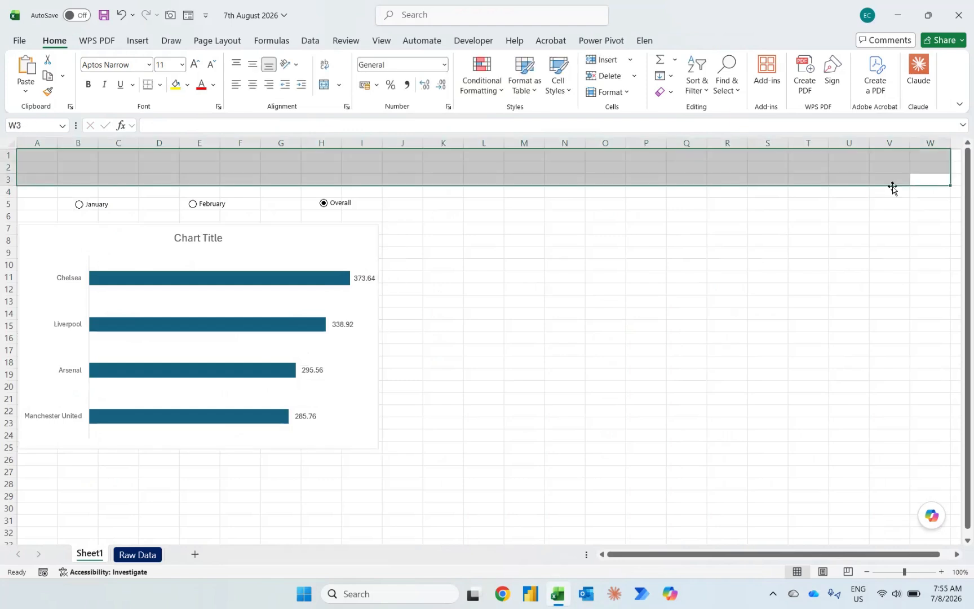
pyautogui.click(321, 85)
# Step: Fill the Sheet1 banner with a formula joining Raw Data cells I2 and I3 with a space between them
pyautogui.write('=')
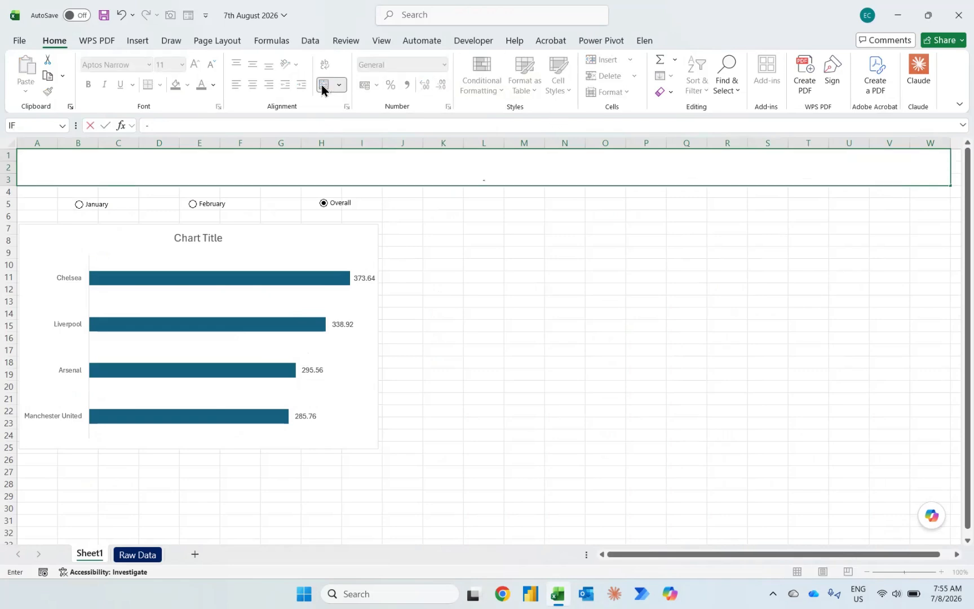
pyautogui.hotkey('ctrl', 'pagedown')
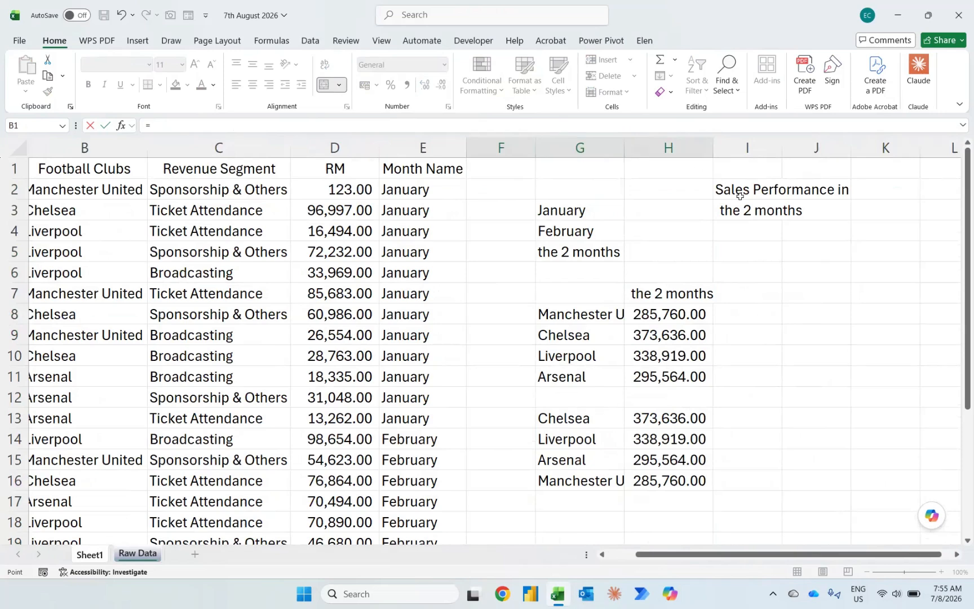
pyautogui.click(740, 195)
pyautogui.write('&')
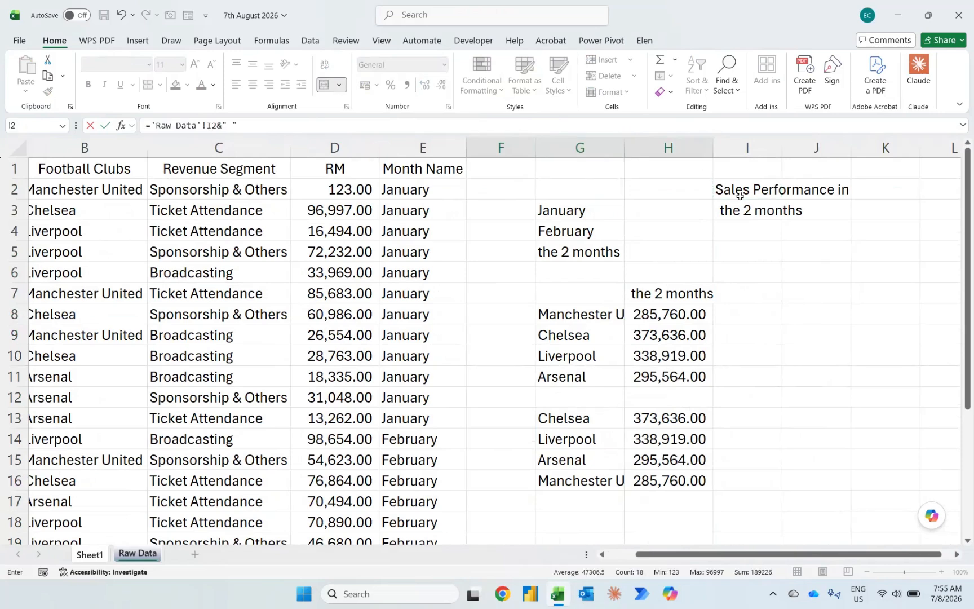
pyautogui.write('" "&')
pyautogui.click(739, 212)
pyautogui.press('Return')
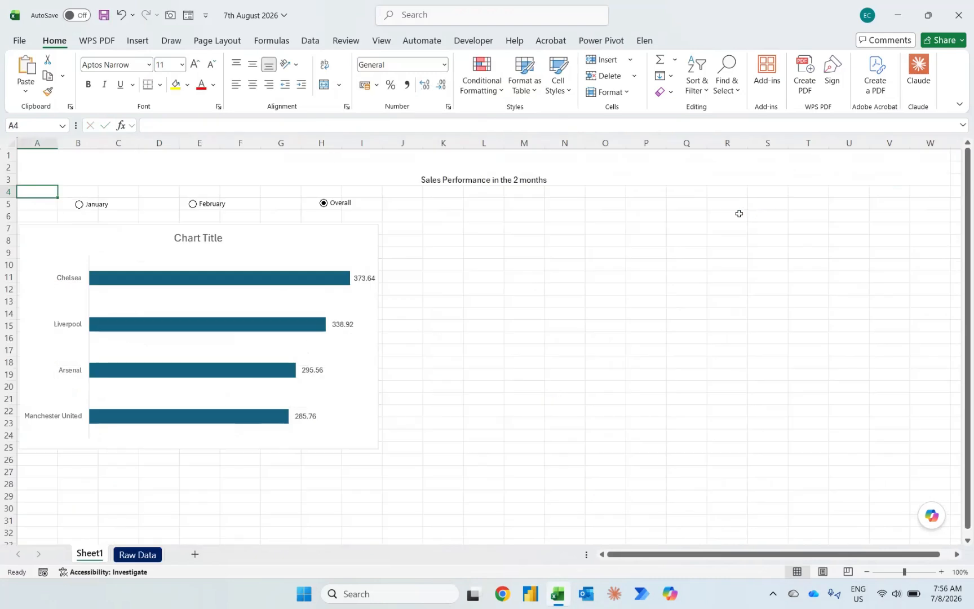
# Step: Format the banner title as middle-aligned, size 40 and bold
pyautogui.click(449, 162)
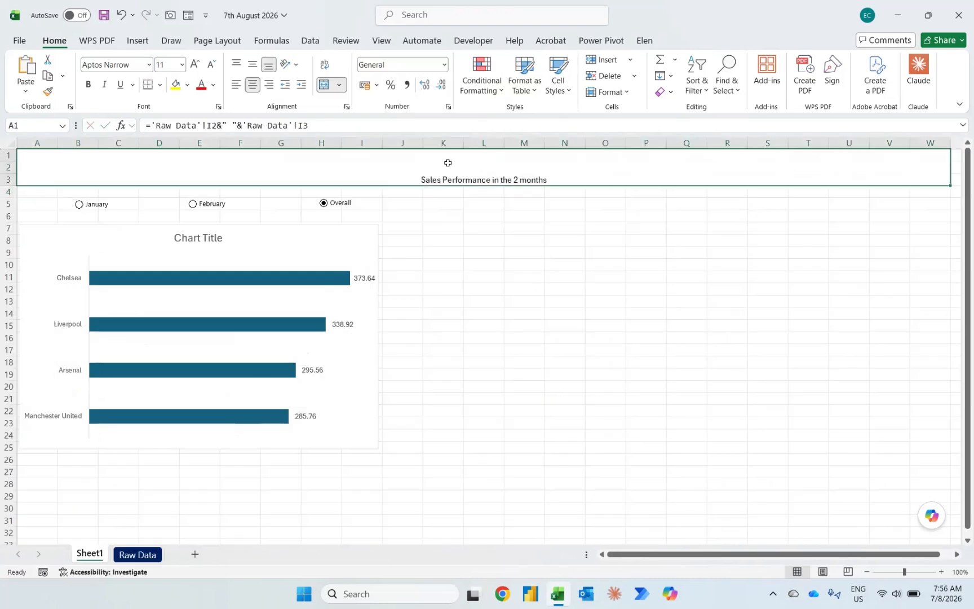
pyautogui.click(247, 60)
pyautogui.click(169, 60)
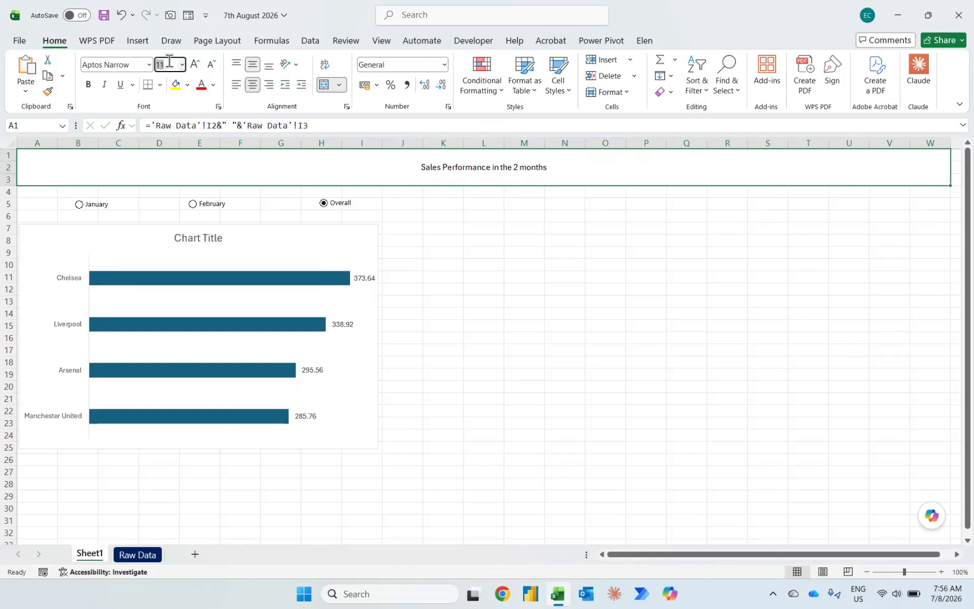
pyautogui.write('40')
pyautogui.press('Return')
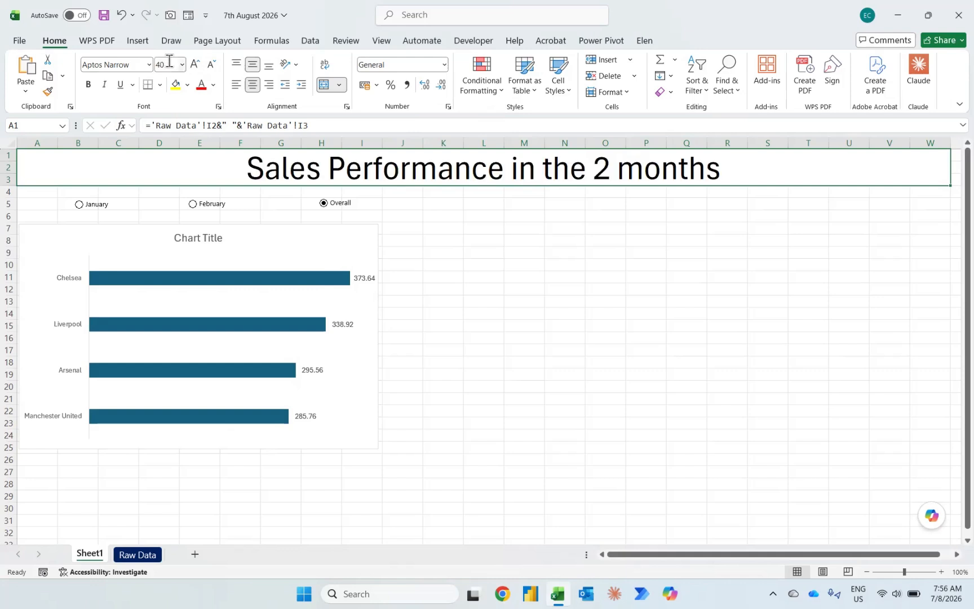
pyautogui.hotkey('ctrl', 'b')
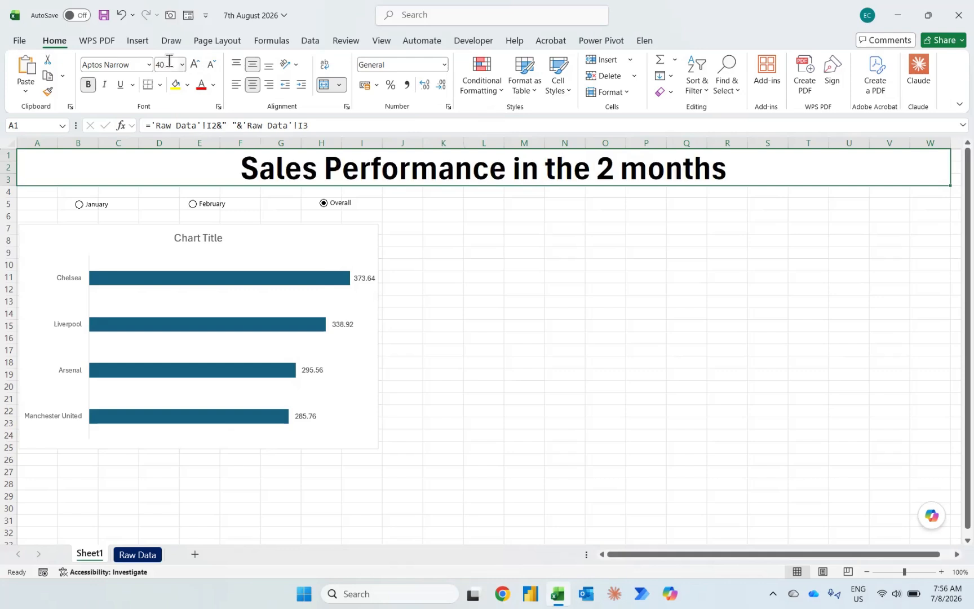
# Step: Switch the option buttons through February, January, February and Overall, checking how the banner title and bar chart respond
pyautogui.click(193, 204)
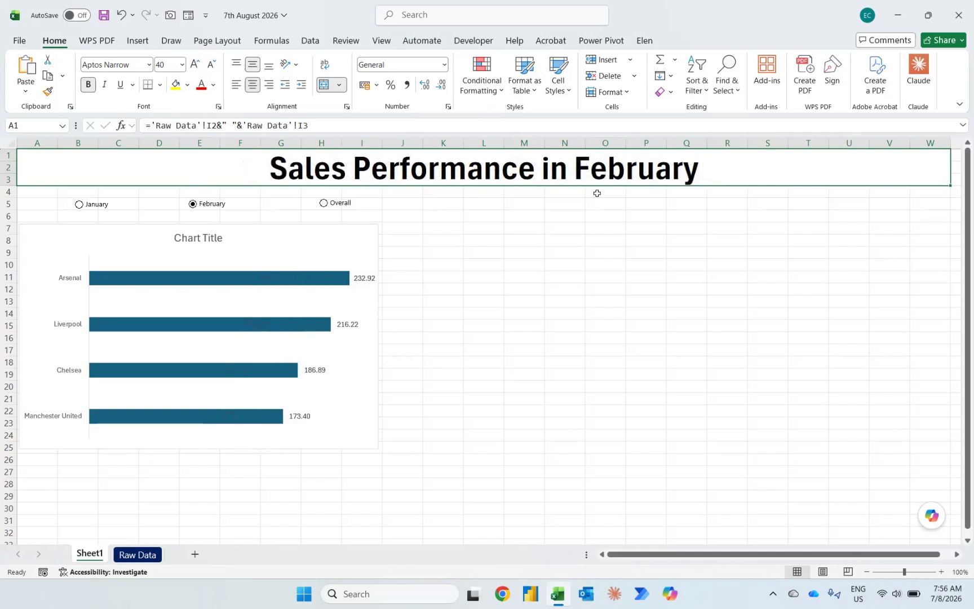
pyautogui.click(87, 206)
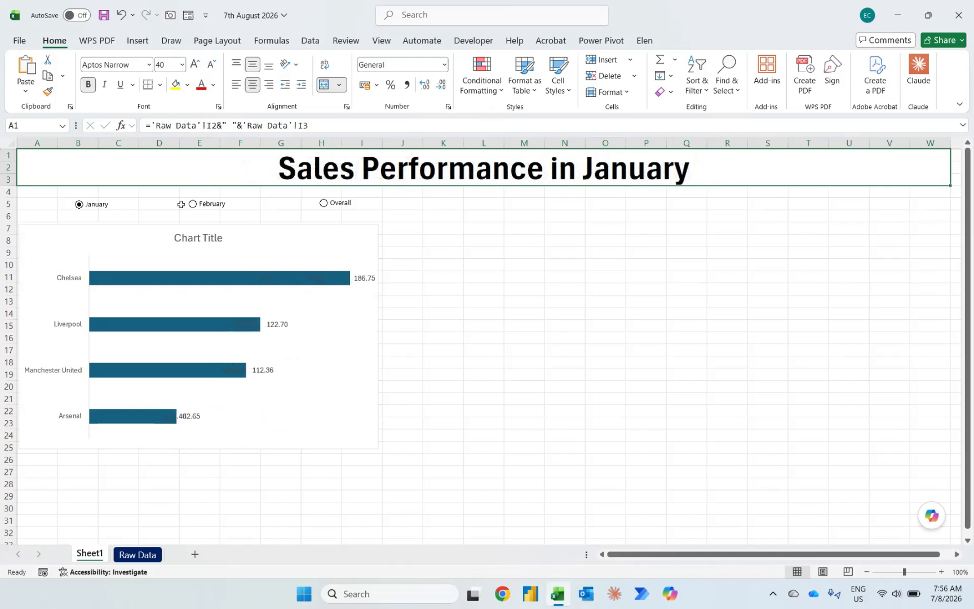
pyautogui.click(203, 210)
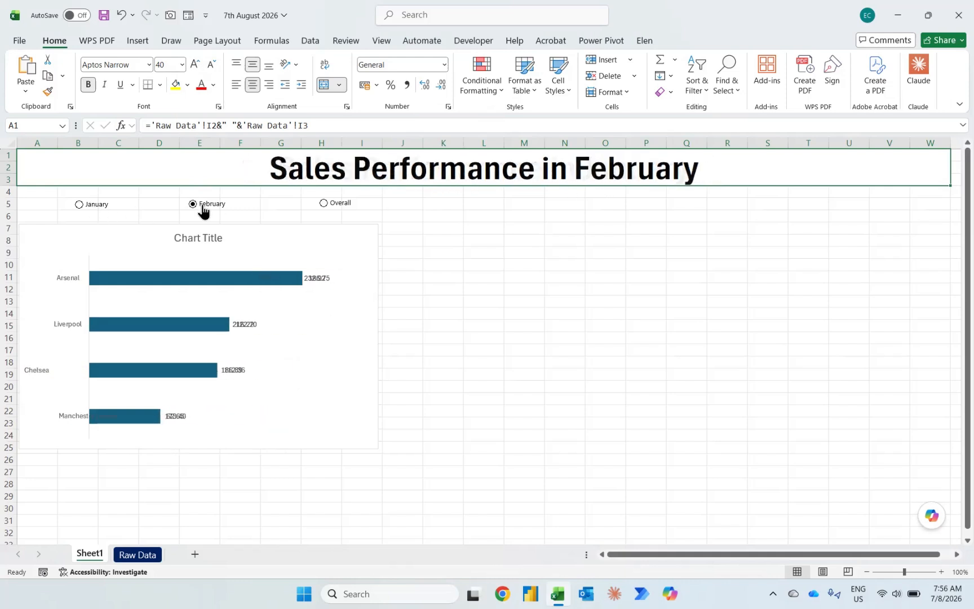
pyautogui.click(345, 208)
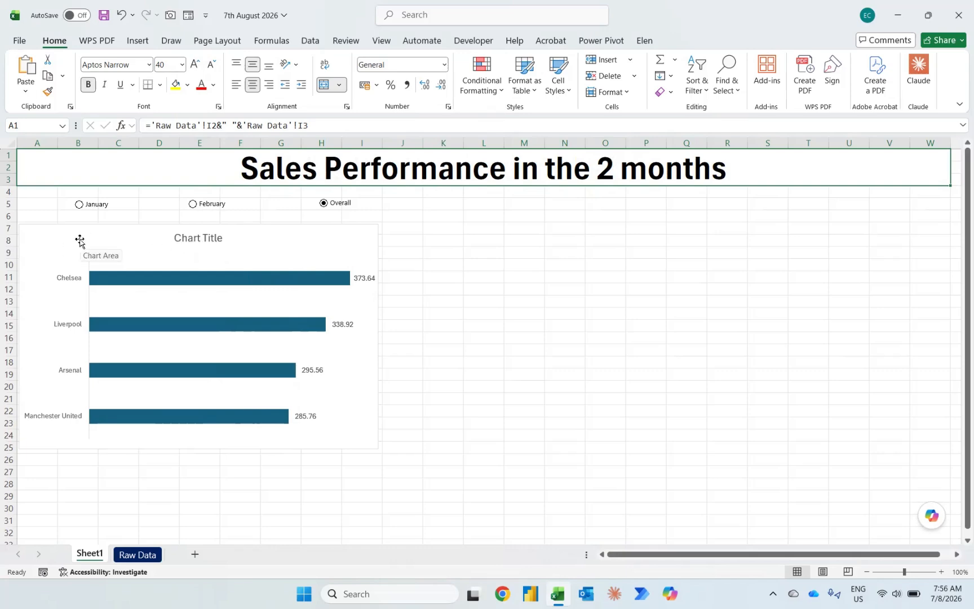
# Step: Link cell J13 on Raw Data to the top-ranked club in G13
pyautogui.click(137, 556)
pyautogui.press('Down')
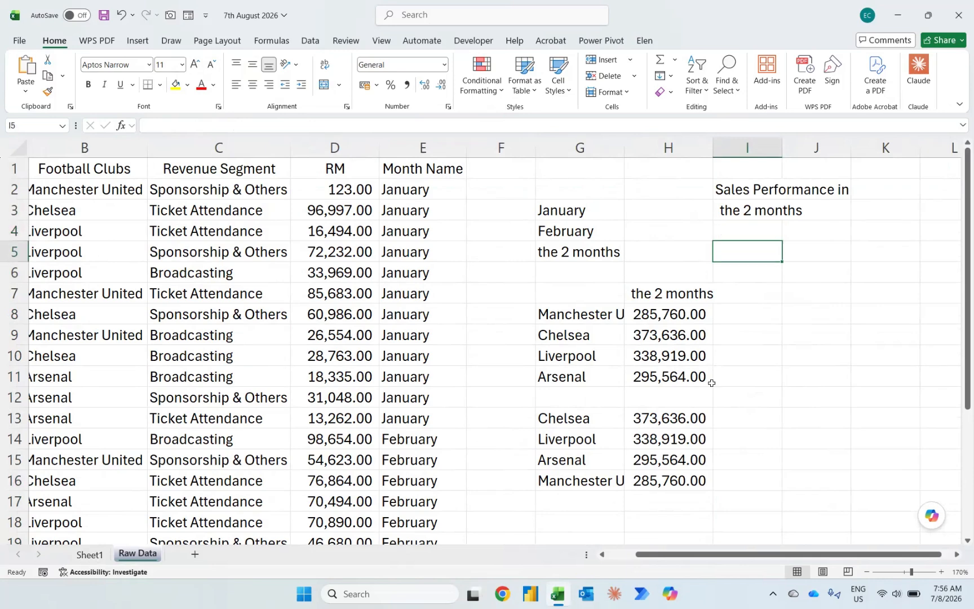
pyautogui.press('Right')
pyautogui.click(791, 416)
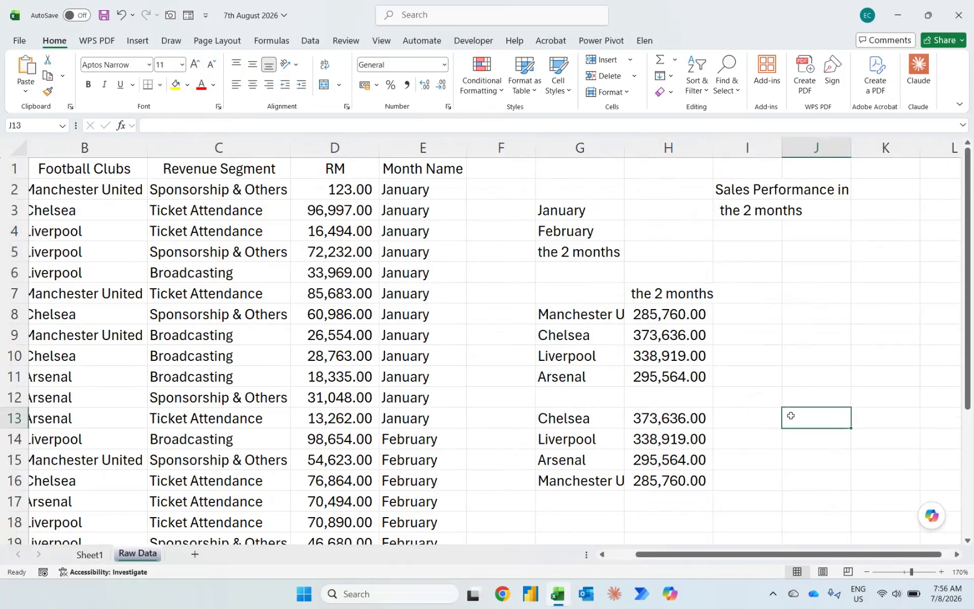
pyautogui.write('=')
pyautogui.click(571, 417)
pyautogui.press('Return')
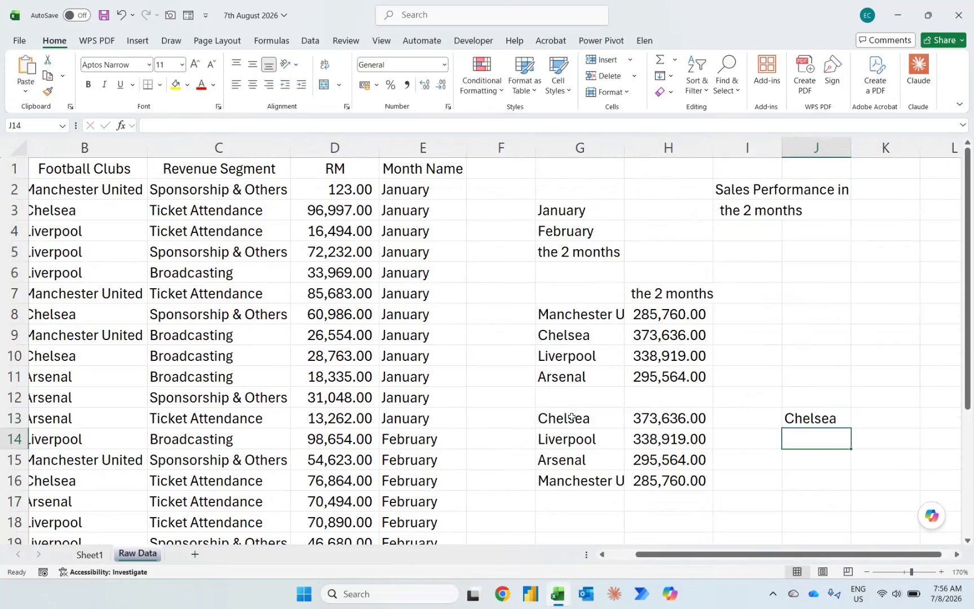
# Step: Enter the text "leads the football club revenue per" in cell J14
pyautogui.write('leads the')
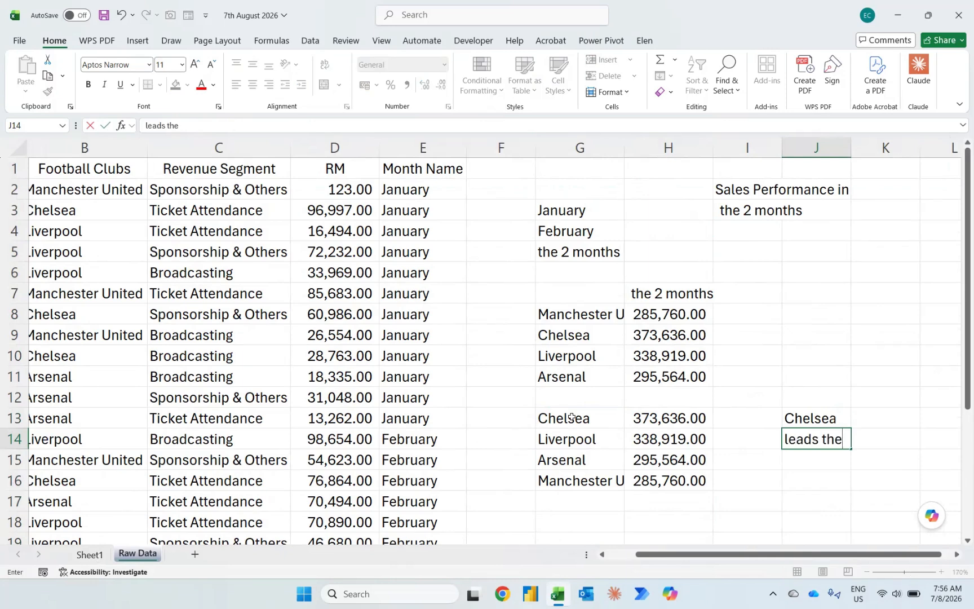
pyautogui.write(' ree')
pyautogui.write('ootball cl')
pyautogui.write('ub re')
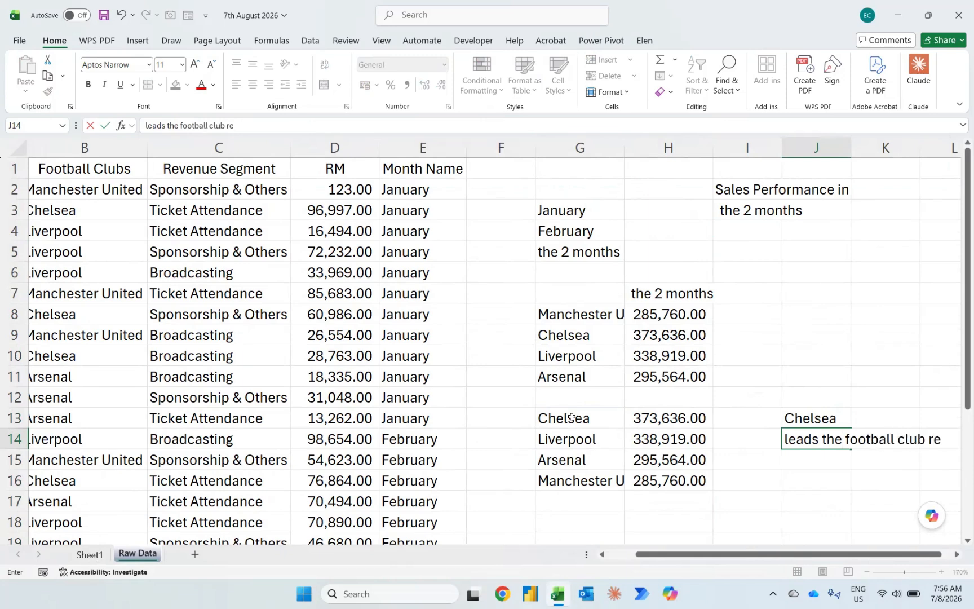
pyautogui.write('venue per')
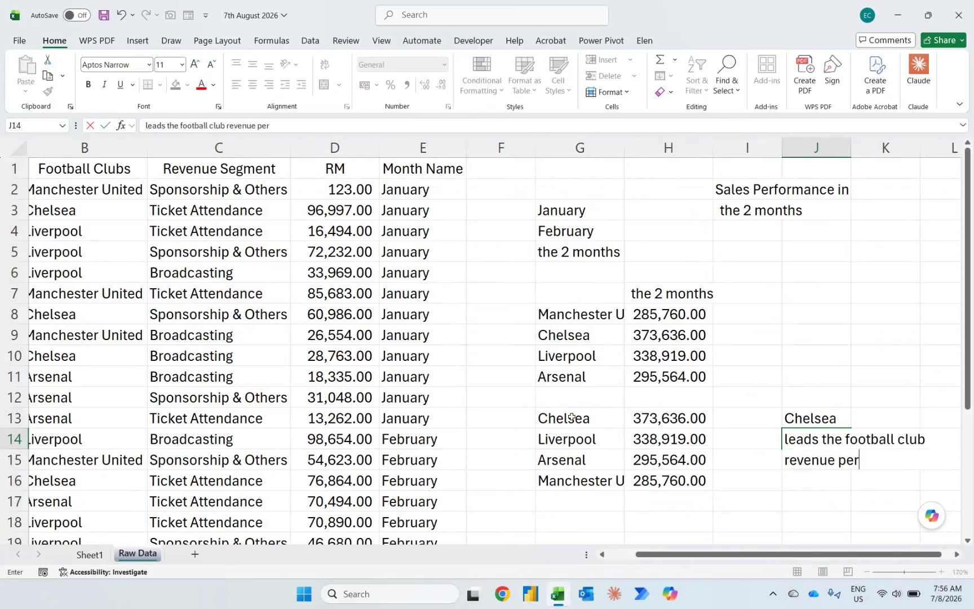
pyautogui.press('Return')
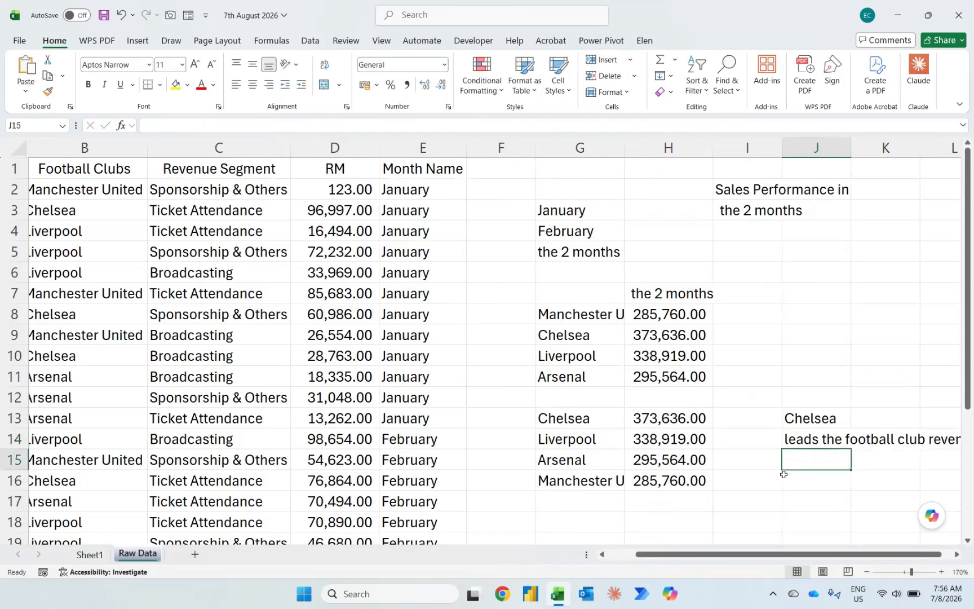
# Step: Reword the text in cell J14 to "leads the revenue segment"
pyautogui.hscroll(3, 783, 474)
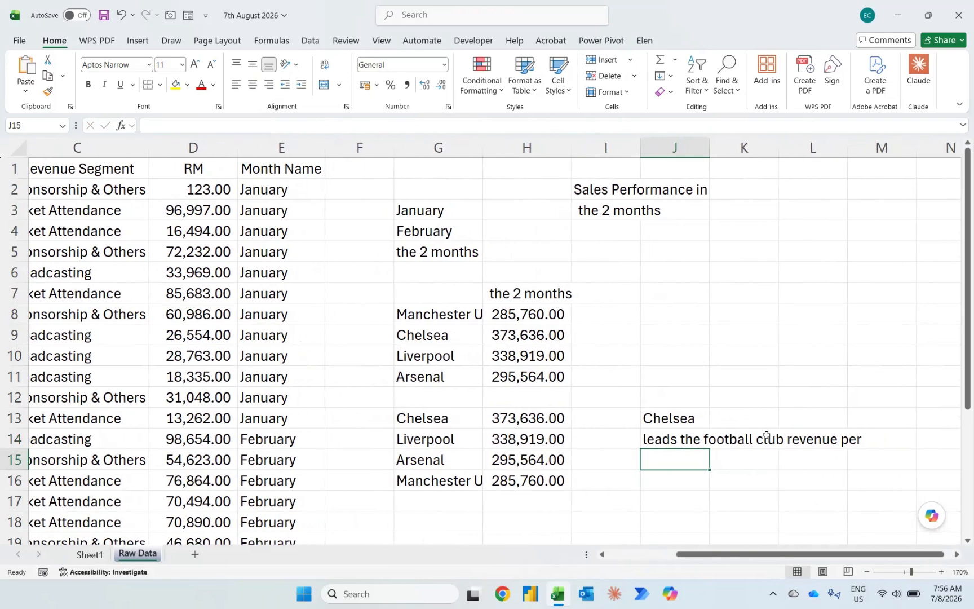
pyautogui.click(707, 442)
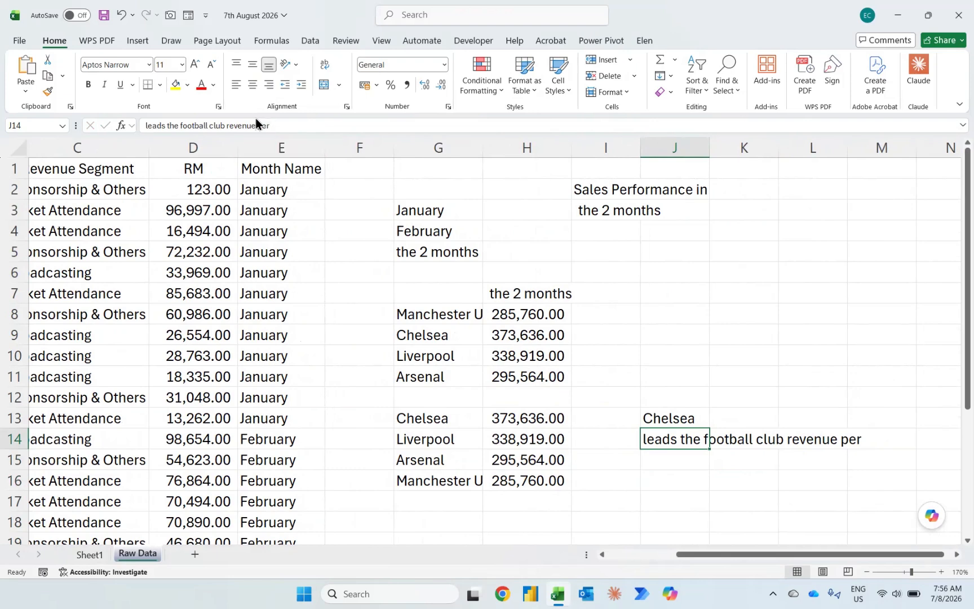
pyautogui.click(225, 129)
pyautogui.hotkey('ctrl', 'shift', 'Left')
pyautogui.hotkey('ctrl', 'shift', 'Left')
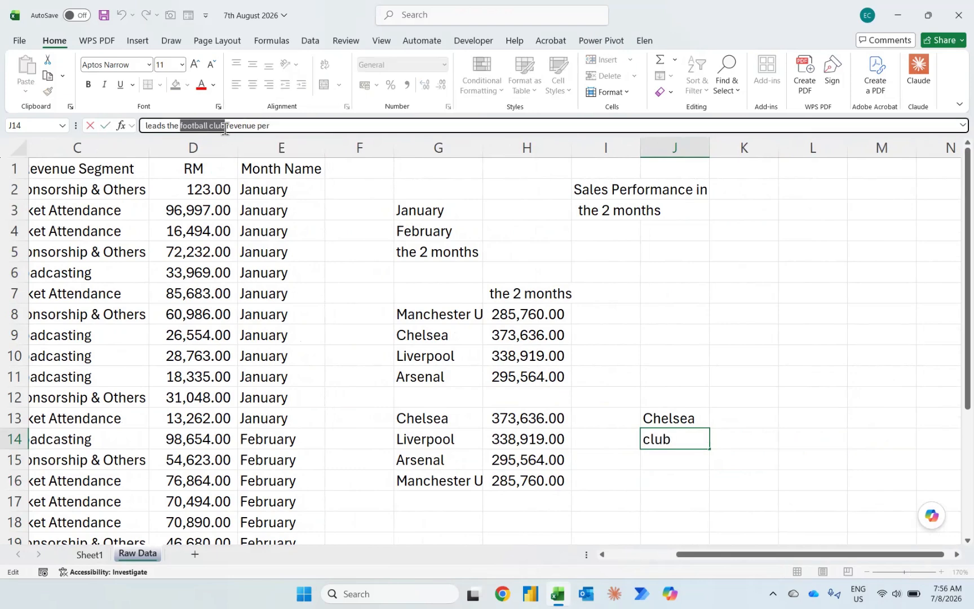
pyautogui.press('BackSpace')
pyautogui.hotkey('ctrl', 'Right')
pyautogui.hotkey('ctrl', 'Right')
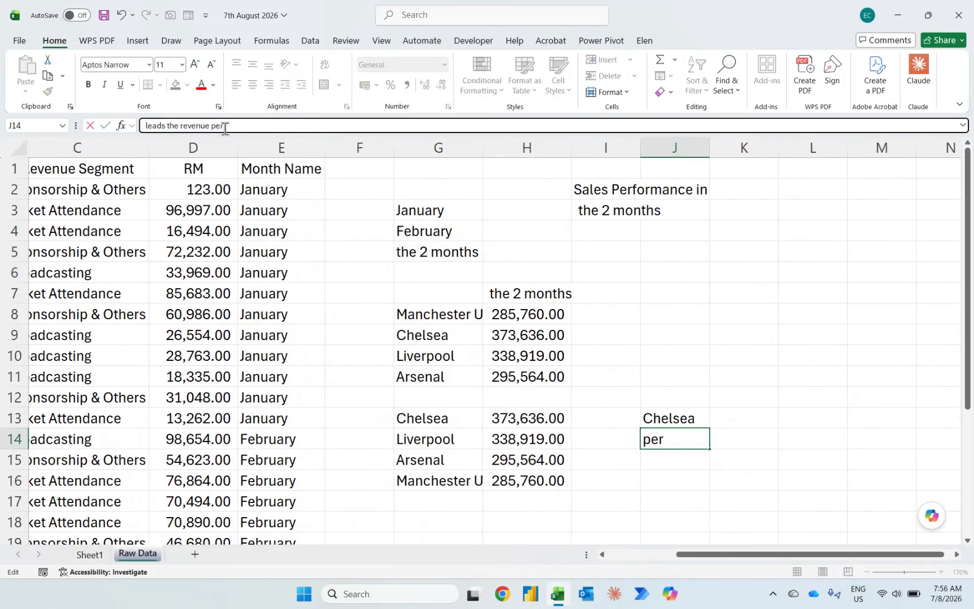
pyautogui.hotkey('ctrl', 'shift', 'Left')
pyautogui.write('segment')
pyautogui.press('Return')
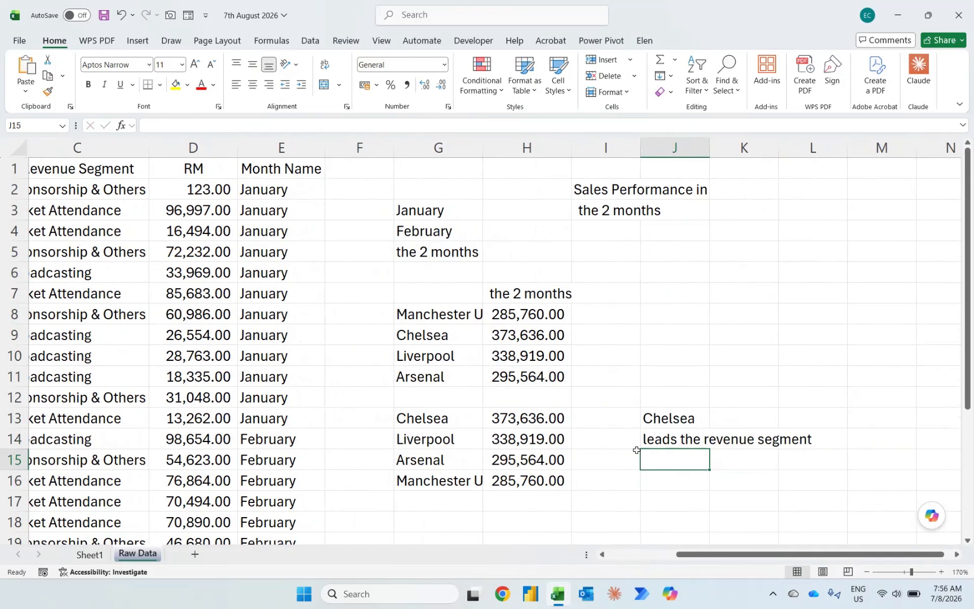
# Step: Enter the text "Football Club (Revenue Performance in RM'000)" in cell J15 of Raw Data
pyautogui.press('Up')
pyautogui.press('Up')
pyautogui.press('Down')
pyautogui.press('Down')
pyautogui.press('capslock')
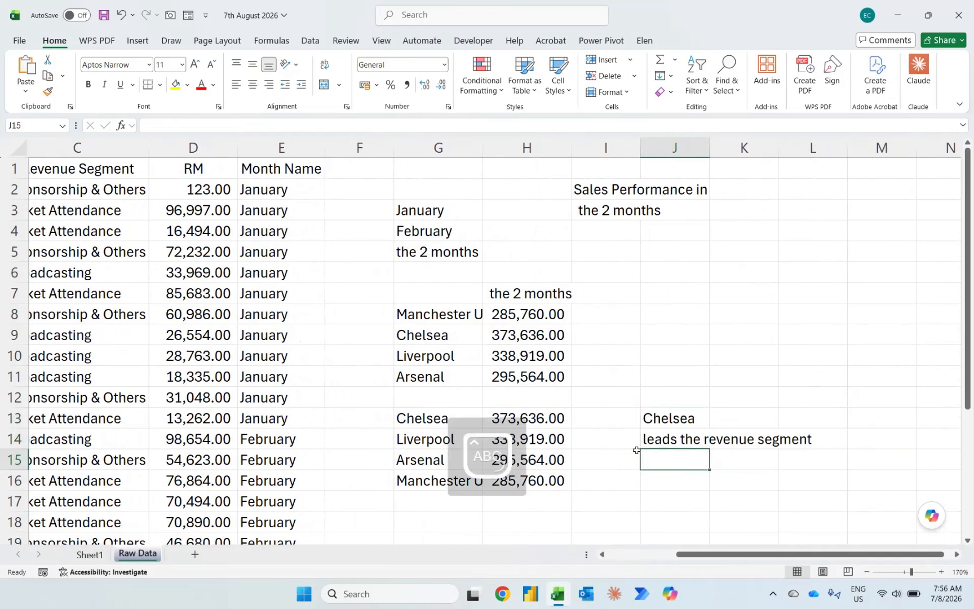
pyautogui.write('Football')
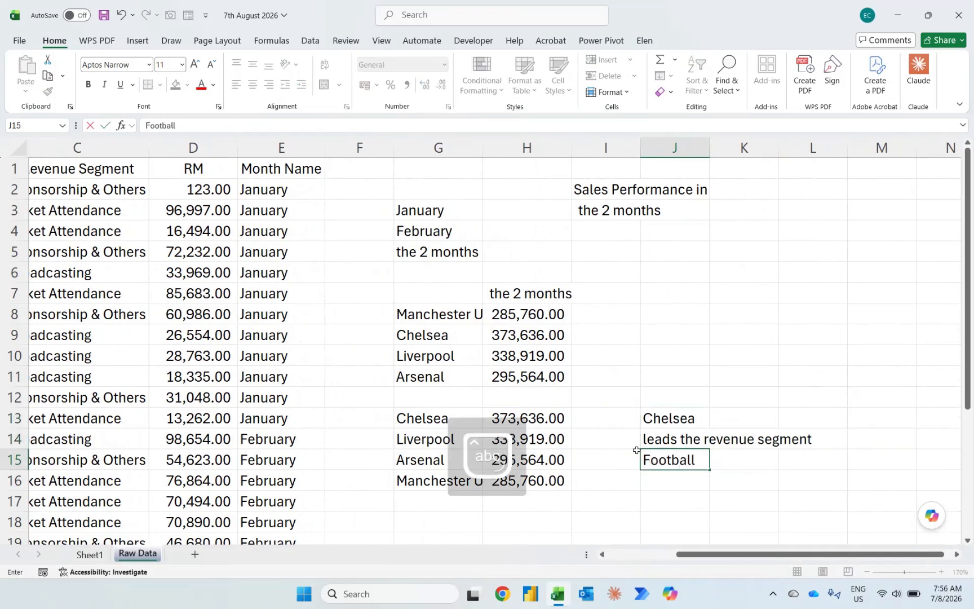
pyautogui.write(' Club (')
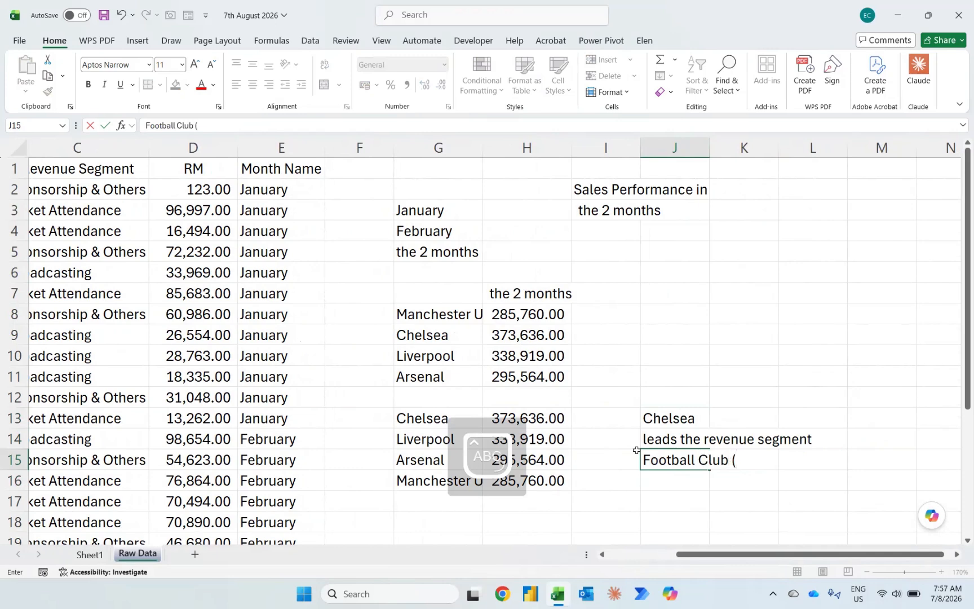
pyautogui.write('Revnue')
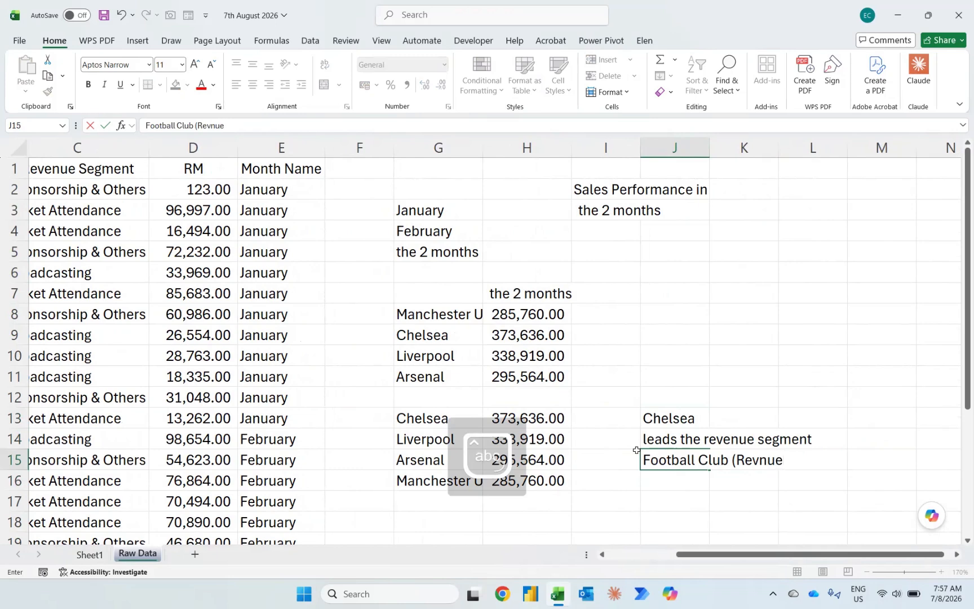
pyautogui.press('BackSpace')
pyautogui.press('BackSpace')
pyautogui.press('BackSpace')
pyautogui.write('even')
pyautogui.press('BackSpace')
pyautogui.press('BackSpace')
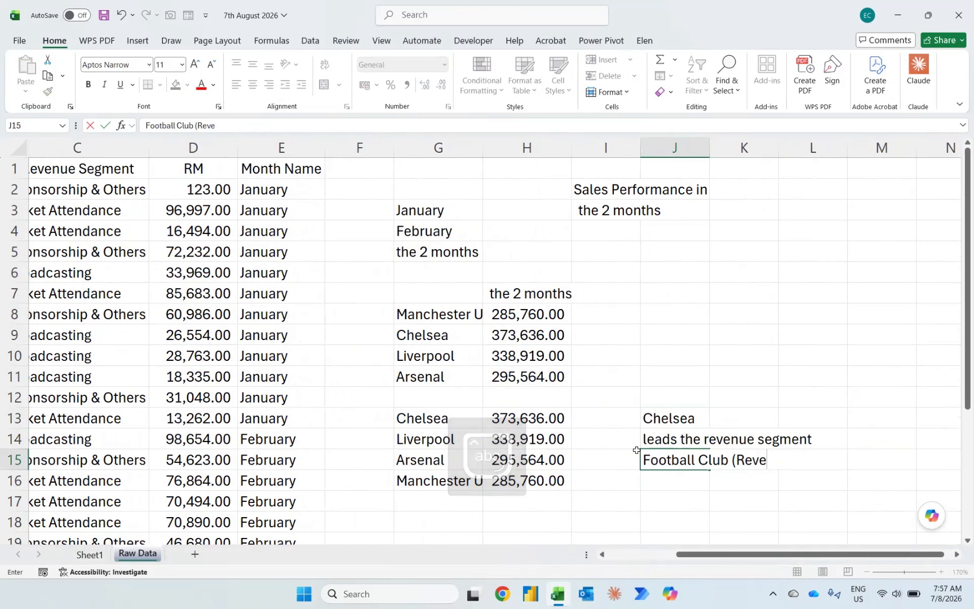
pyautogui.write('nue Perfor')
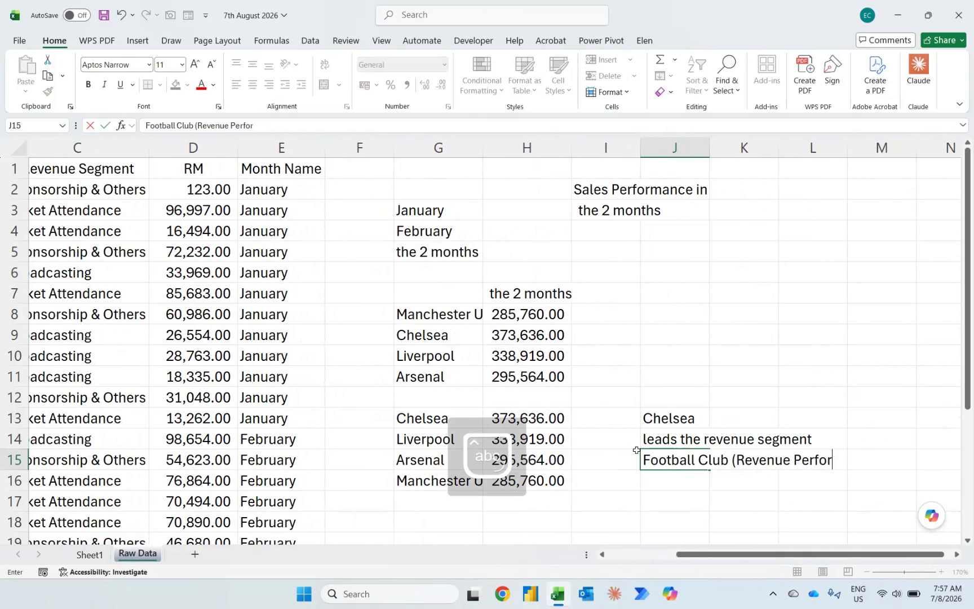
pyautogui.write('imance')
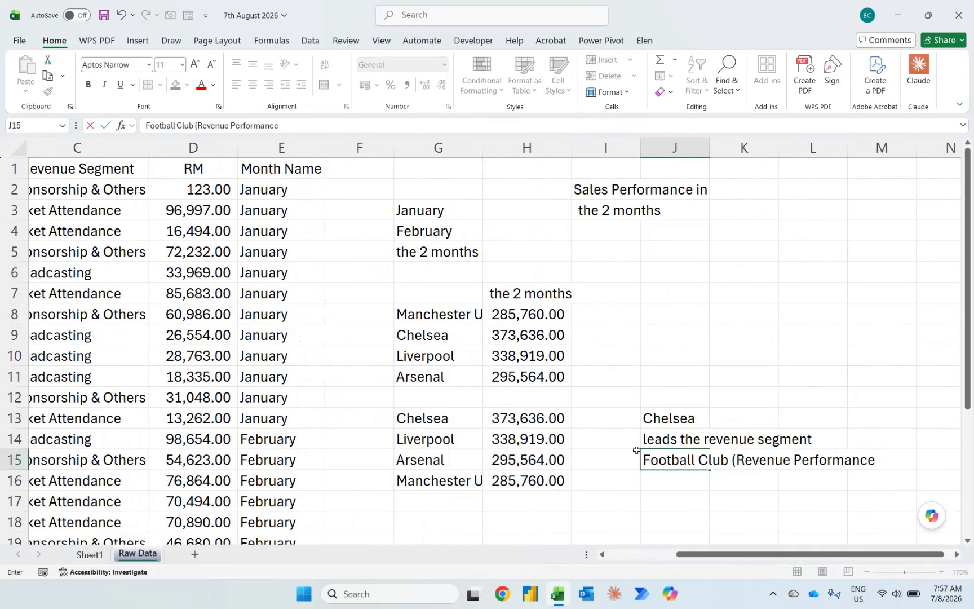
pyautogui.write(' in RM')
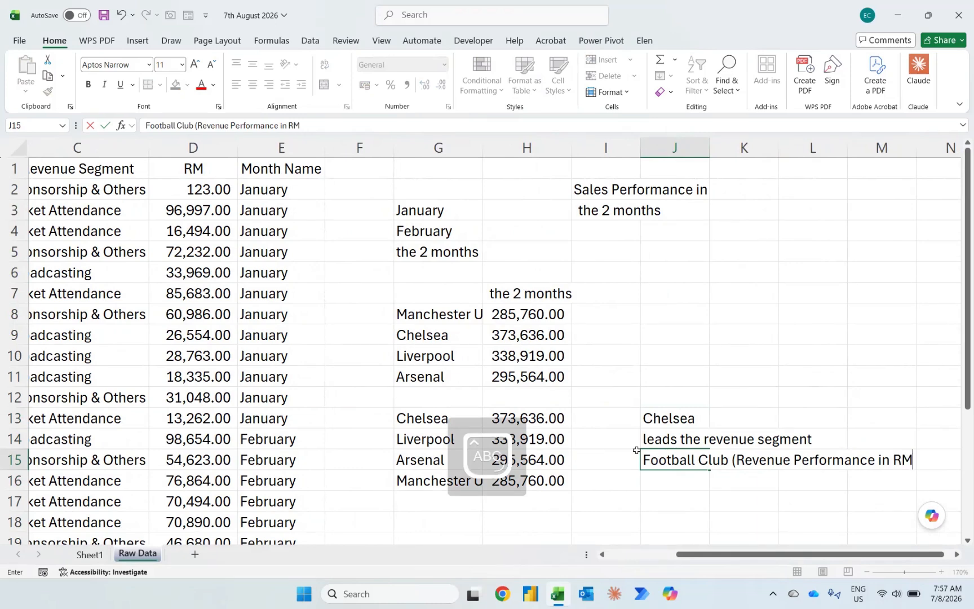
pyautogui.write("' k")
pyautogui.write('00')
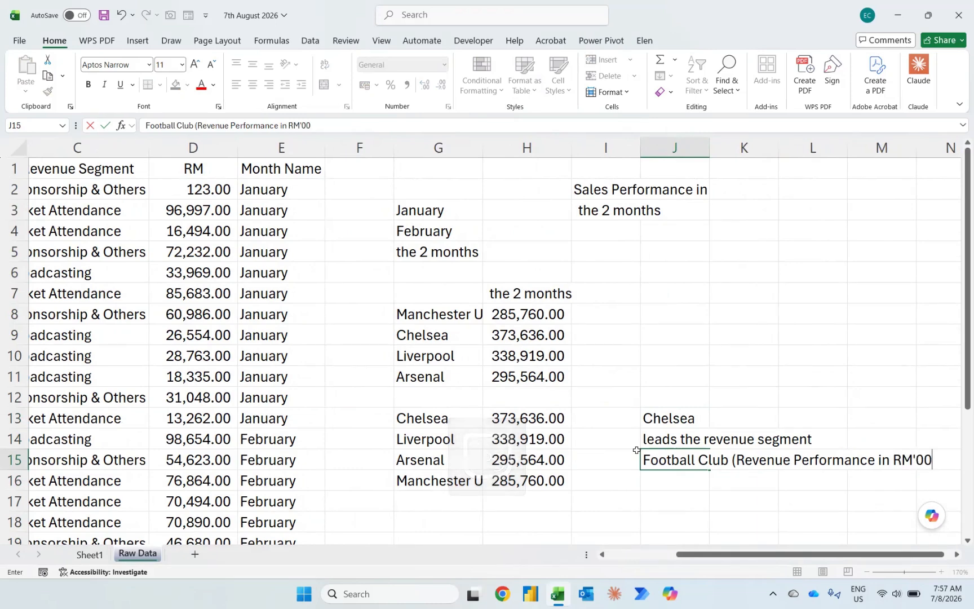
pyautogui.write('0)')
pyautogui.press('Return')
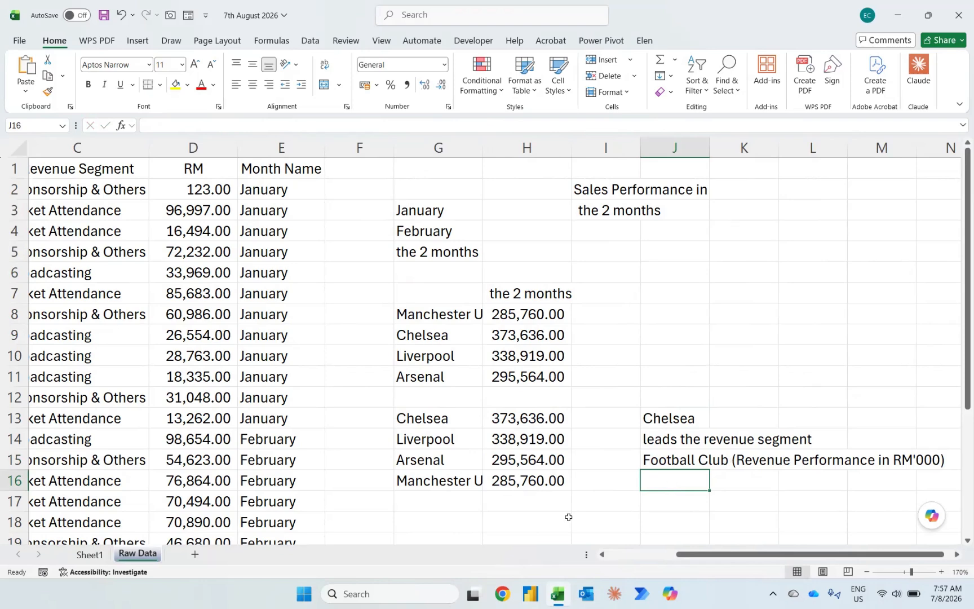
# Step: Join J13:J15 in cell J17 with a TEXTJOIN formula, using a space as delimiter and 1 for ignoring empty cells
pyautogui.press('Return')
pyautogui.write('=text')
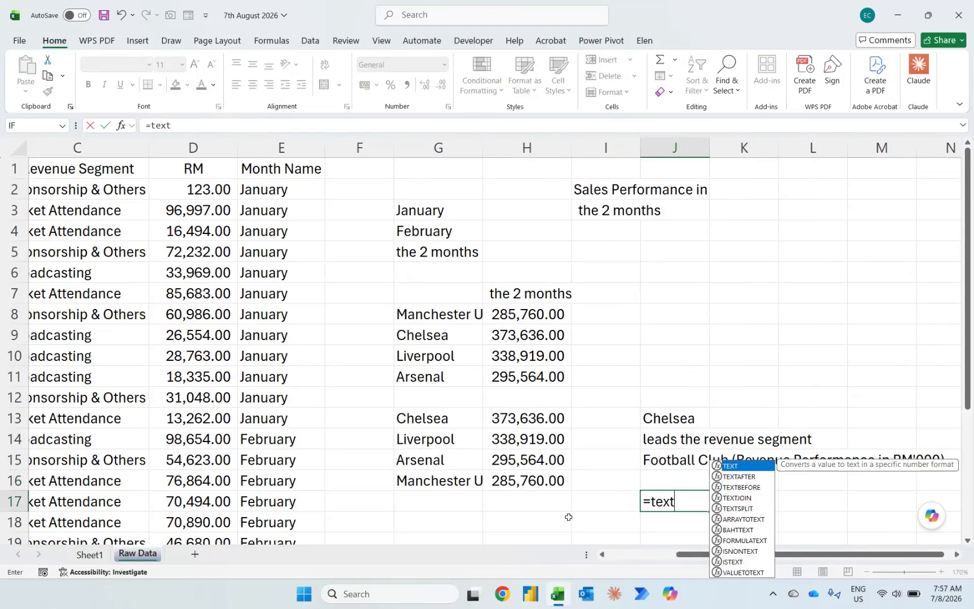
pyautogui.press('Down')
pyautogui.press('Down')
pyautogui.press('Down')
pyautogui.press('Tab')
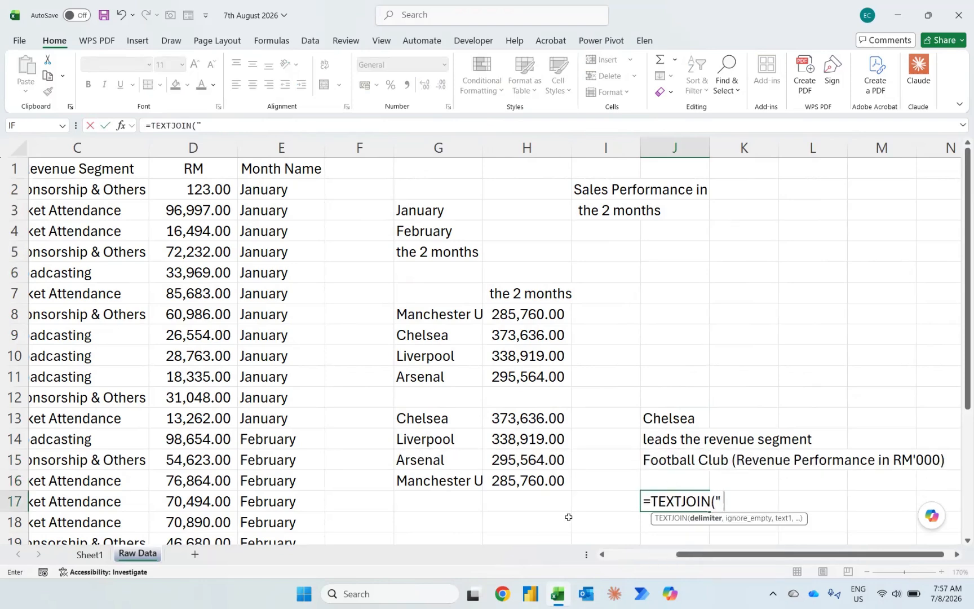
pyautogui.write('" ",1,')
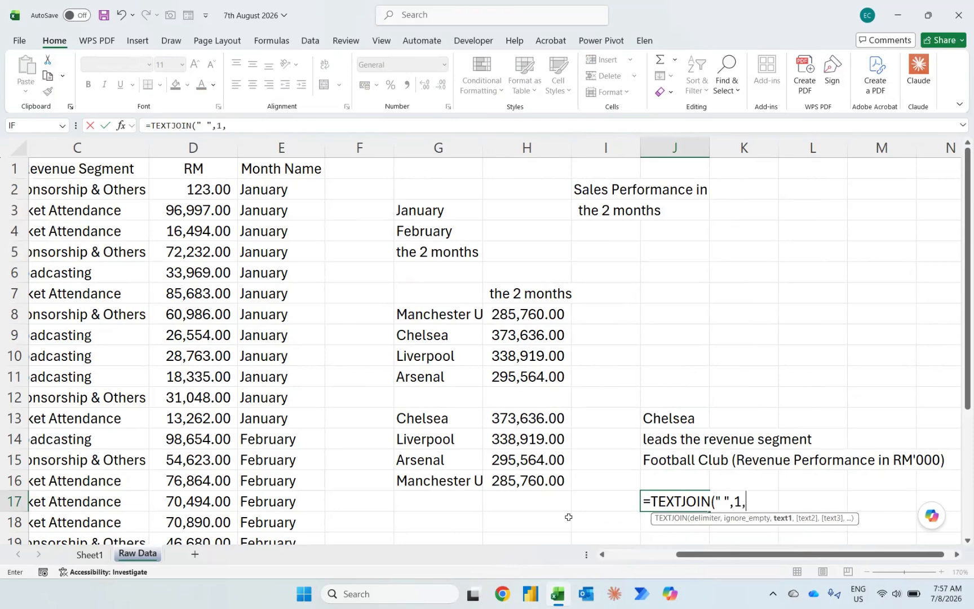
pyautogui.press('Up')
pyautogui.press('Up')
pyautogui.hotkey('shift', 'Up')
pyautogui.hotkey('shift', 'Up')
pyautogui.press('Return')
pyautogui.press('Up')
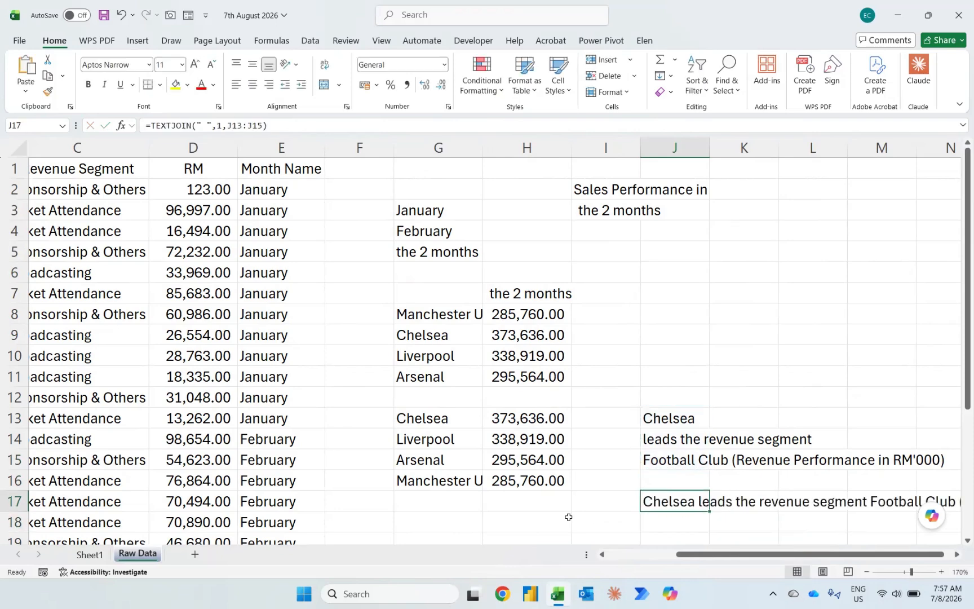
# Step: Link the bar chart's title on Sheet1 to cell J17 of Raw Data
pyautogui.hotkey('ctrl', 'pageup')
pyautogui.click(193, 237)
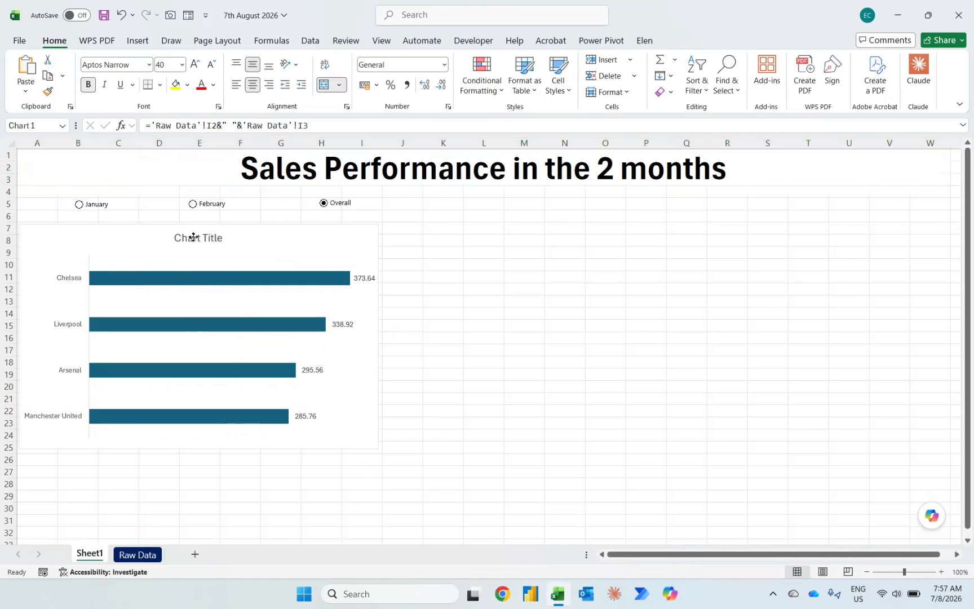
pyautogui.click(170, 128)
pyautogui.write('=')
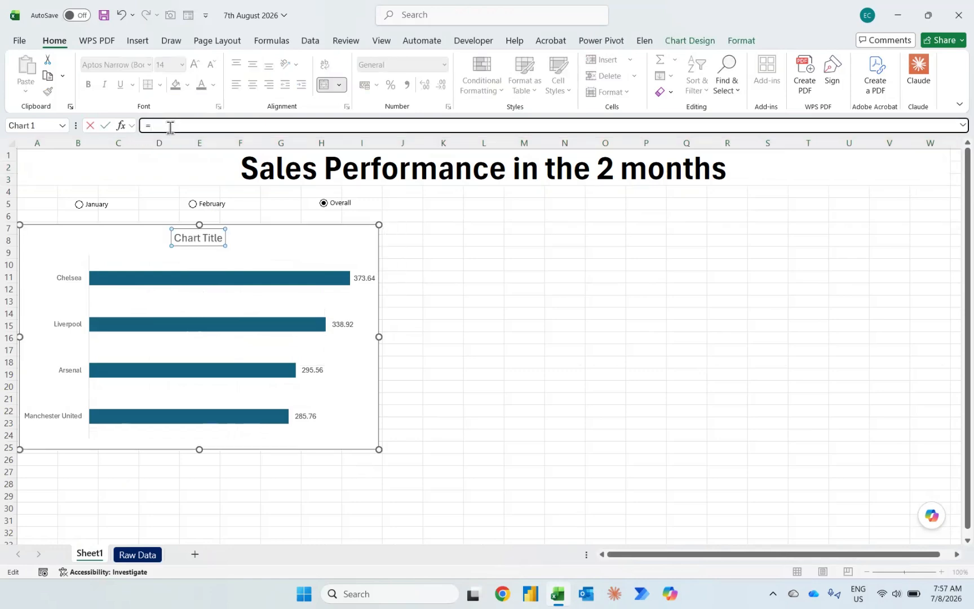
pyautogui.hotkey('ctrl', 'pagedown')
pyautogui.click(659, 496)
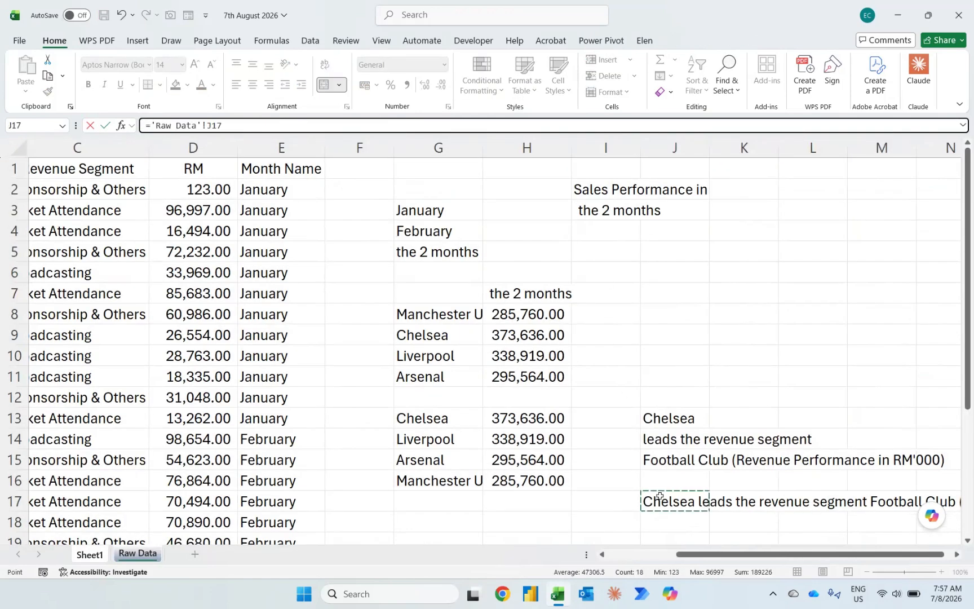
pyautogui.press('Return')
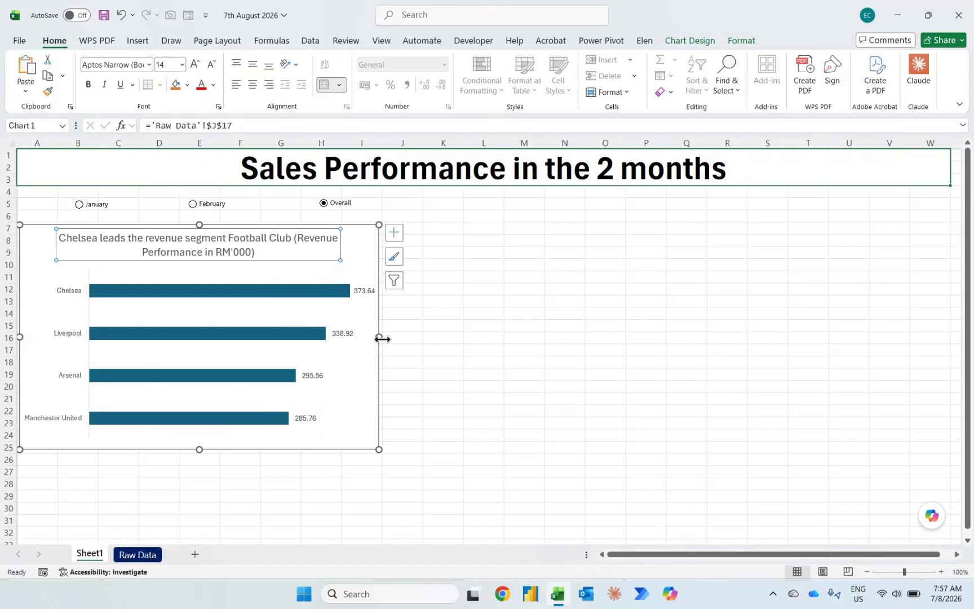
# Step: Enlarge the bar chart to span about columns A to T and rows 7 to 32
pyautogui.moveTo(380, 337); pyautogui.dragTo(889, 327)
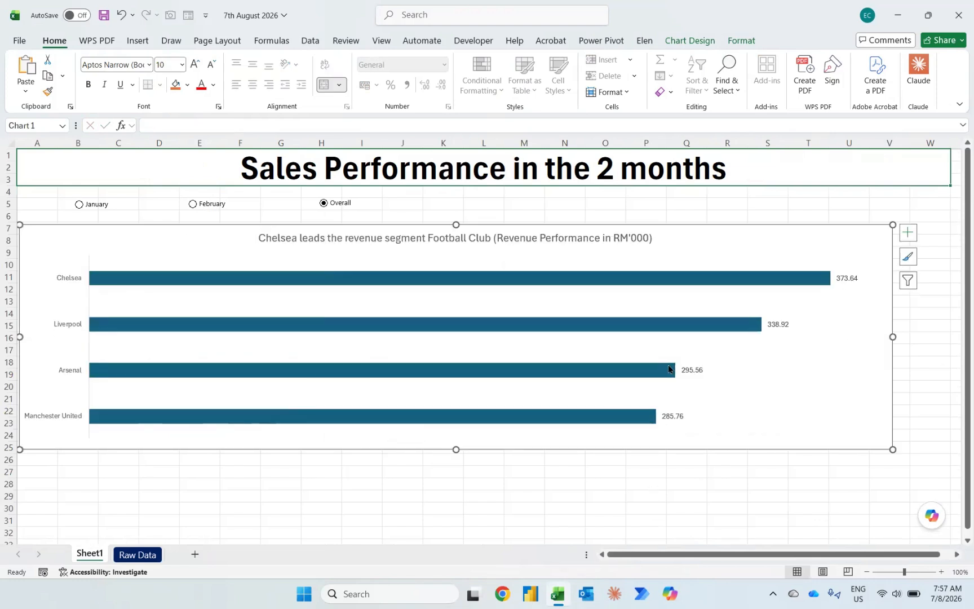
pyautogui.moveTo(456, 450); pyautogui.dragTo(457, 516)
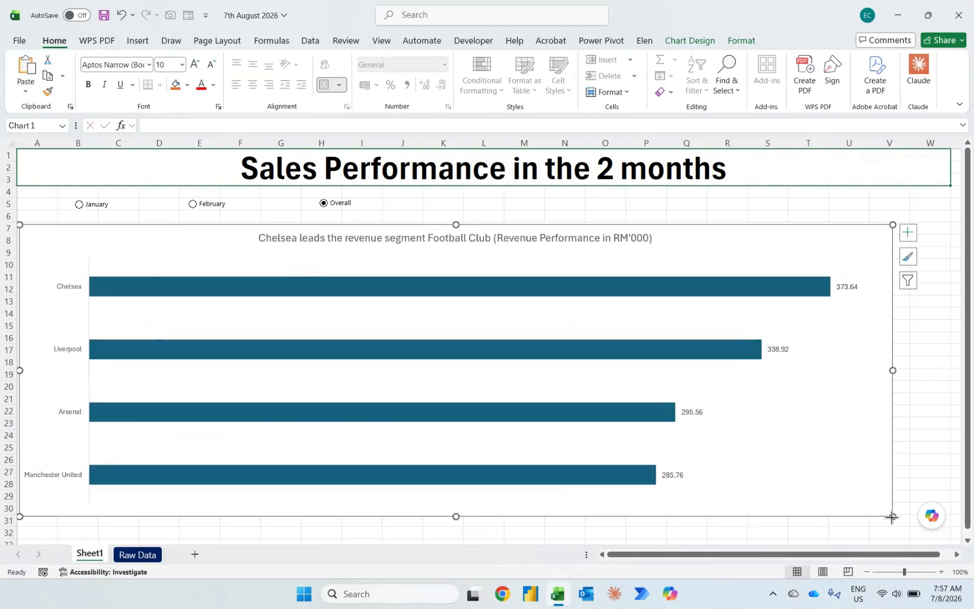
pyautogui.moveTo(892, 516); pyautogui.dragTo(837, 531)
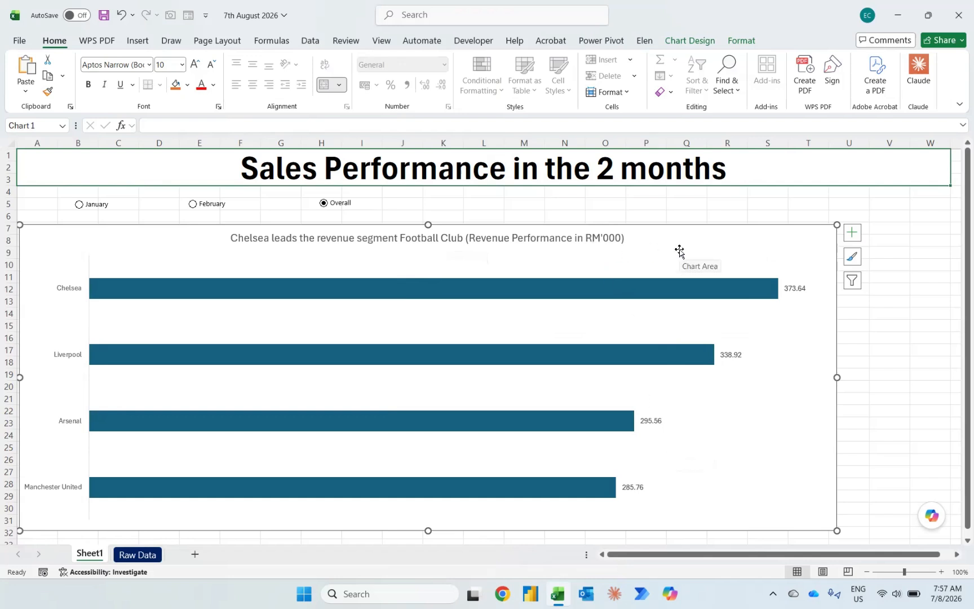
# Step: Relink the chart title to cell J15 of Raw Data and move it to the chart's upper-left corner
pyautogui.click(268, 242)
pyautogui.click(235, 122)
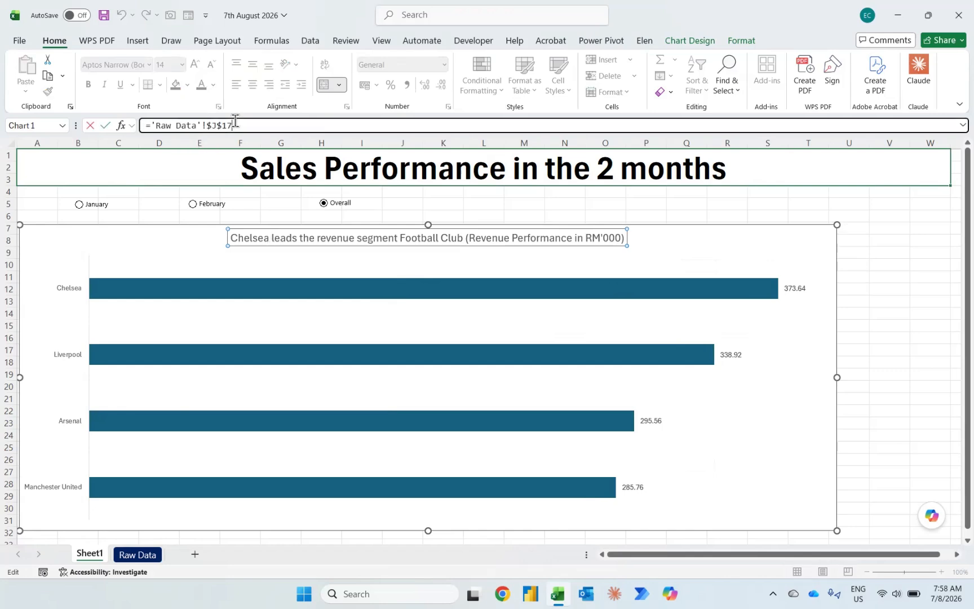
pyautogui.hotkey('shift', 'Home')
pyautogui.write('=')
pyautogui.hotkey('ctrl', 'pagedown')
pyautogui.click(682, 461)
pyautogui.press('Return')
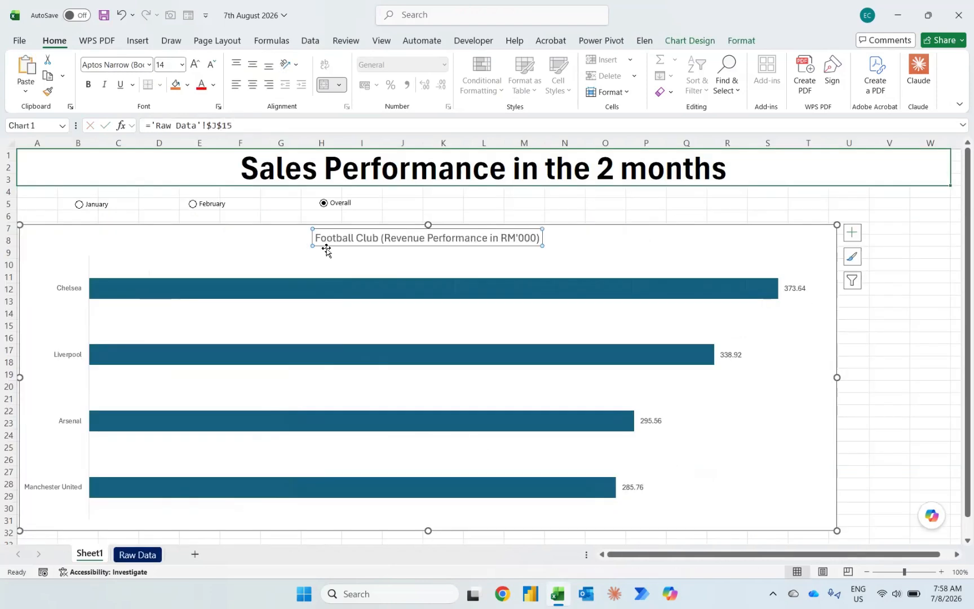
pyautogui.moveTo(324, 245); pyautogui.dragTo(46, 247)
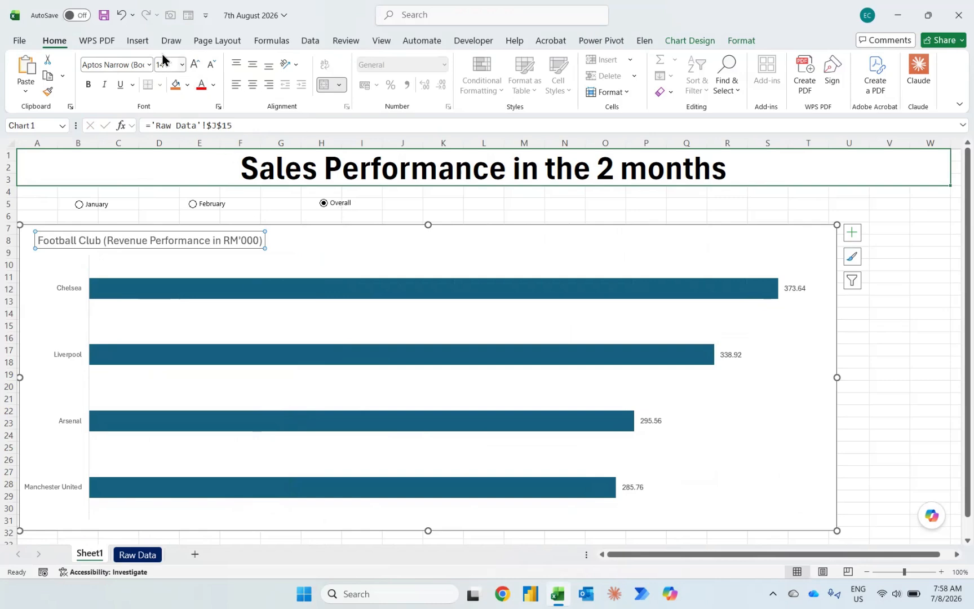
# Step: Draw a rounded rectangle about 3.49" wide and 0.58" high in the chart's upper-right corner
pyautogui.click(137, 42)
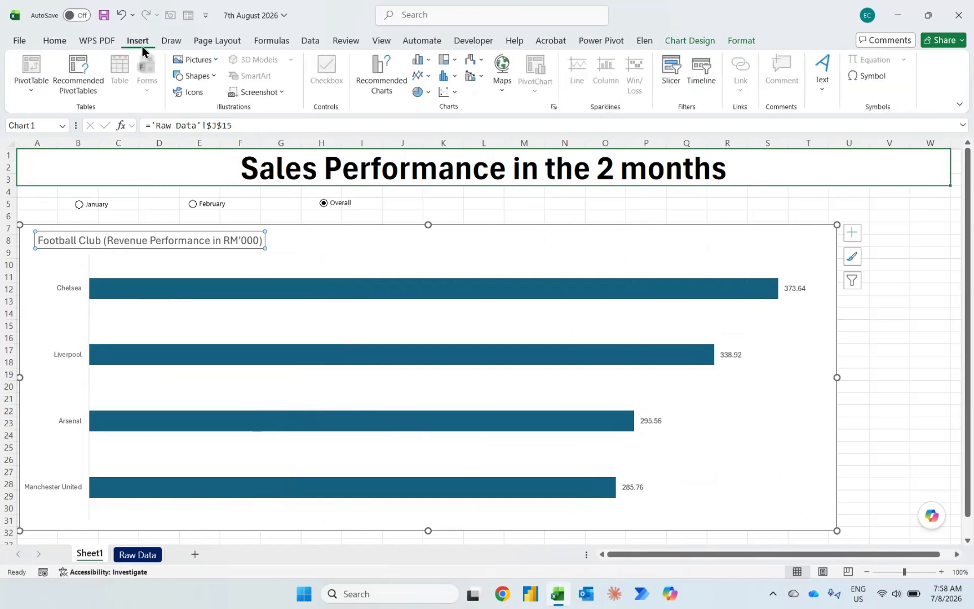
pyautogui.click(205, 80)
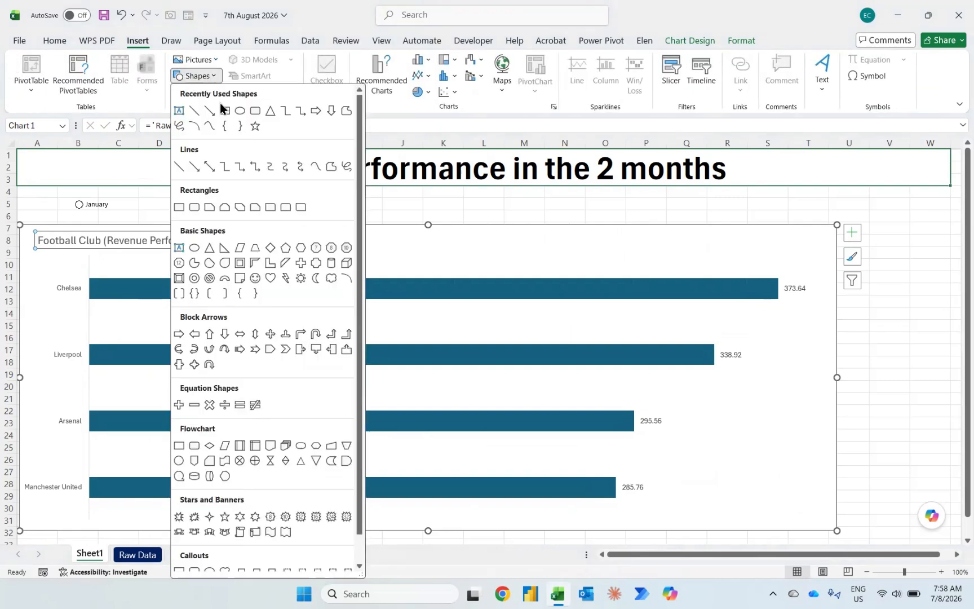
pyautogui.click(254, 113)
pyautogui.moveTo(611, 231); pyautogui.dragTo(824, 267)
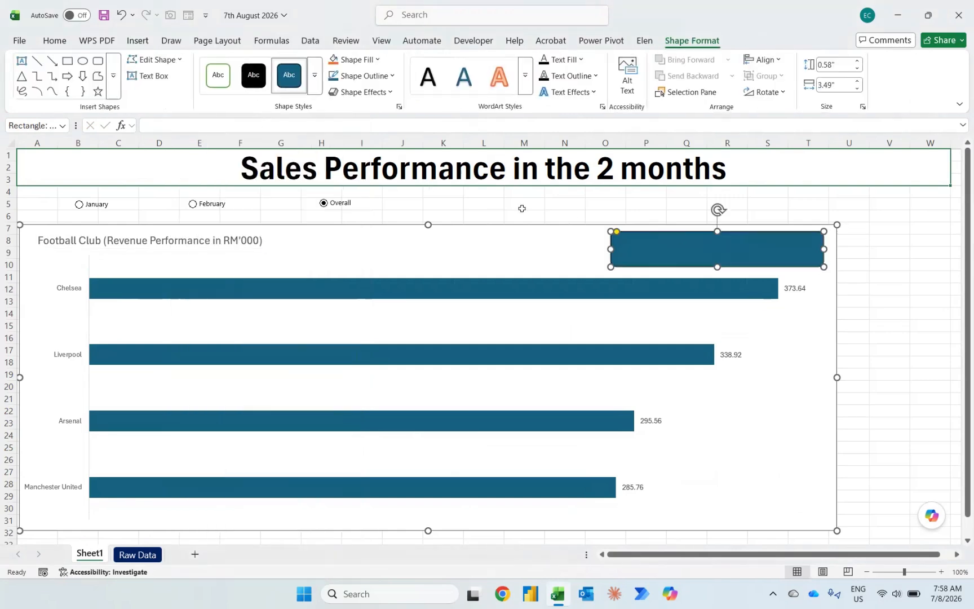
# Step: Link the rounded rectangle's text to cell J17 of Raw Data
pyautogui.click(316, 123)
pyautogui.write('=')
pyautogui.click(138, 554)
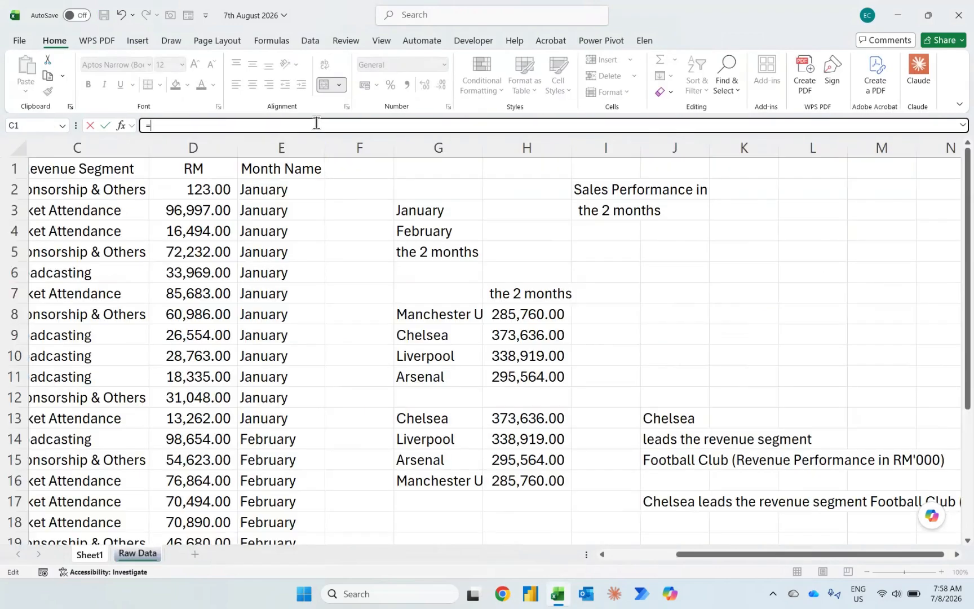
pyautogui.click(670, 500)
pyautogui.press('Return')
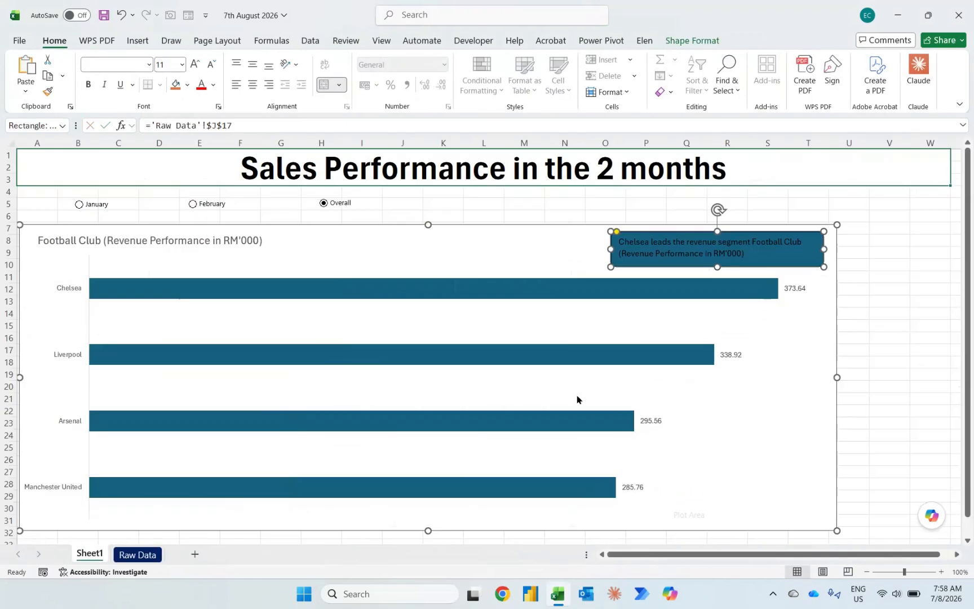
# Step: Shorten the TEXTJOIN range in cell J17 of Raw Data to J13:J14 and check the rectangle's text on Sheet1
pyautogui.click(140, 558)
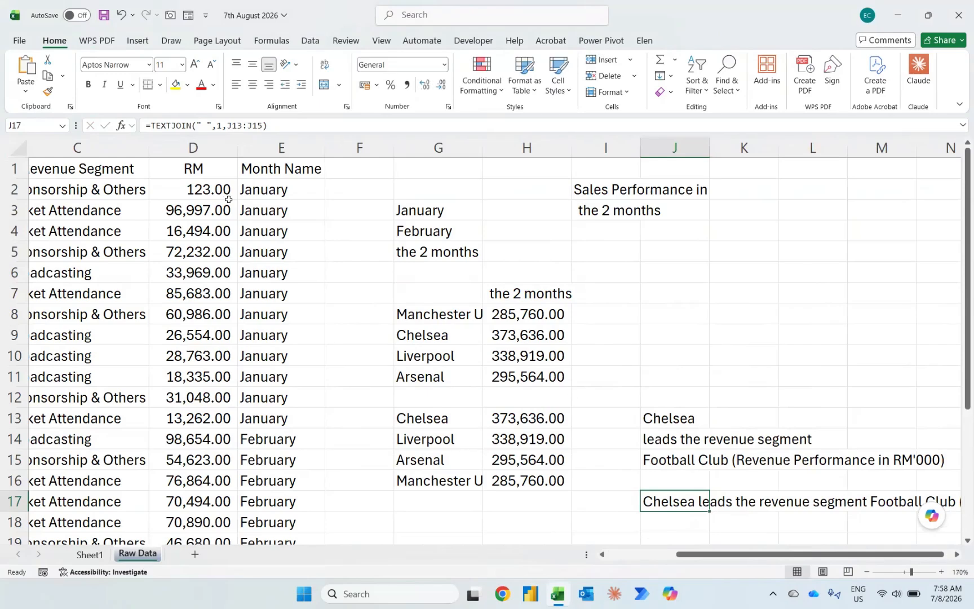
pyautogui.click(277, 125)
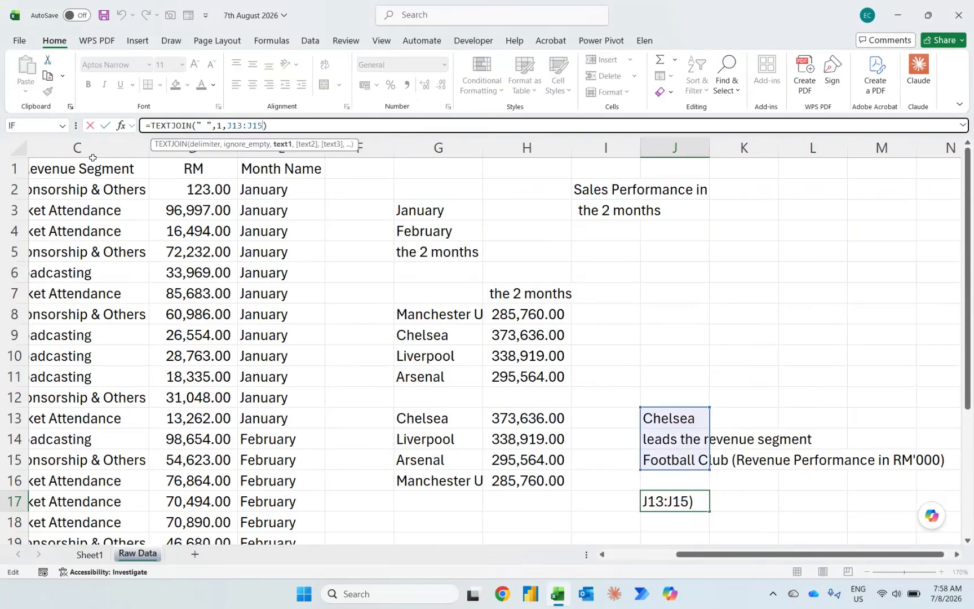
pyautogui.press('BackSpace')
pyautogui.write('4')
pyautogui.press('Return')
pyautogui.hotkey('ctrl', 'pageup')
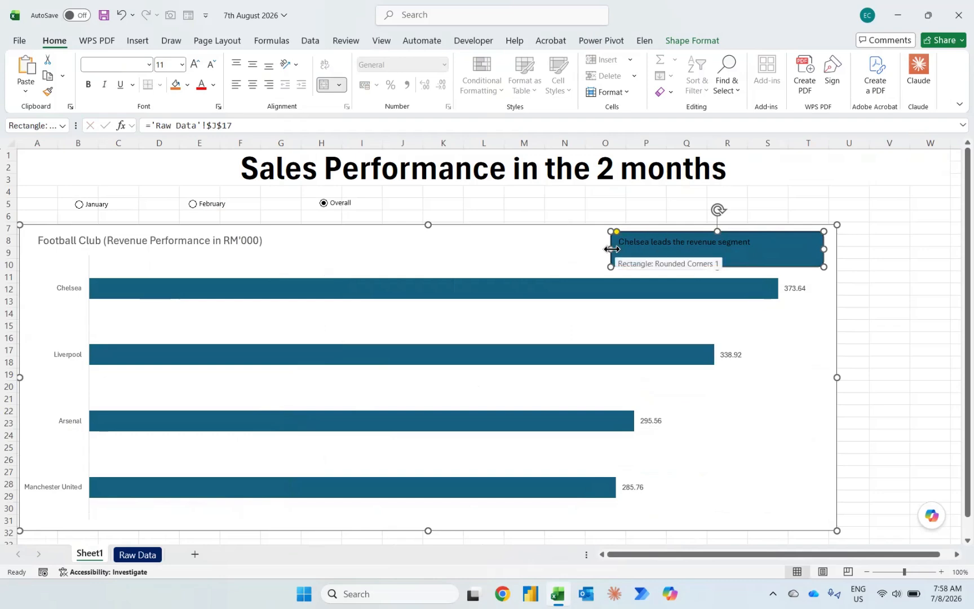
# Step: Extend the text in cell J14 of Raw Data to "leads the revenue segment in"
pyautogui.click(138, 554)
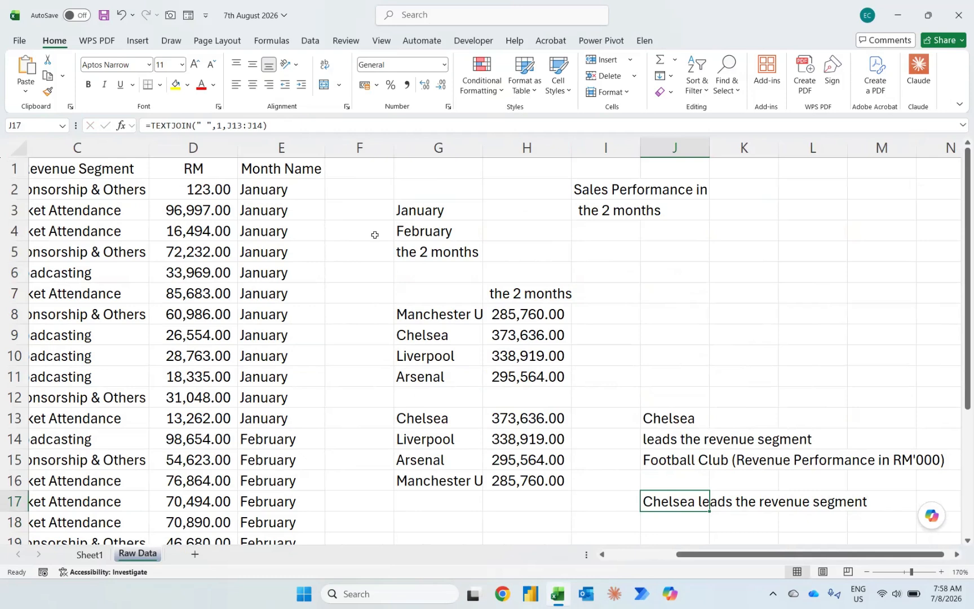
pyautogui.press('Up')
pyautogui.press('Up')
pyautogui.press('Up')
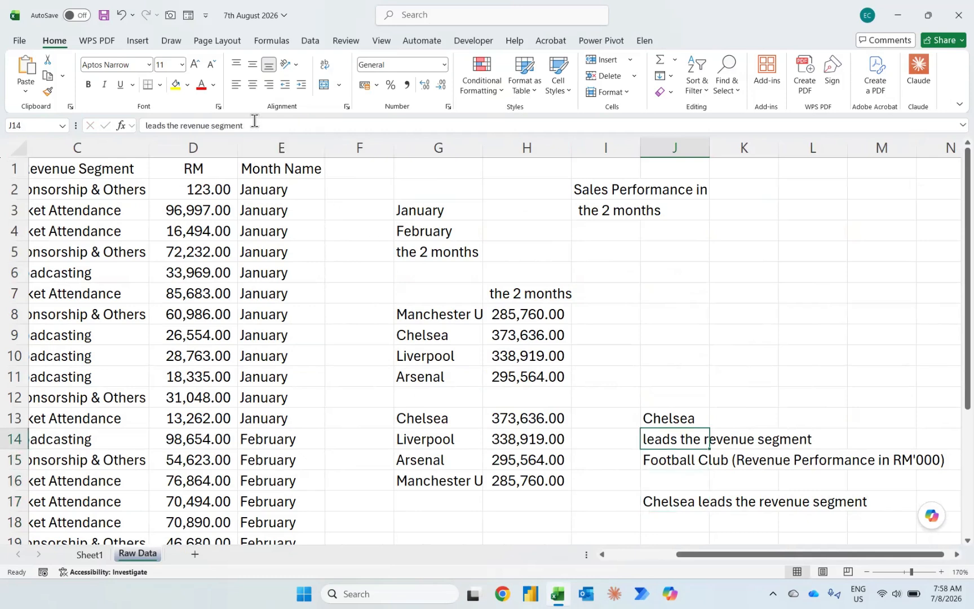
pyautogui.click(254, 122)
pyautogui.write('n')
pyautogui.press('Return')
pyautogui.press('Down')
pyautogui.press('Down')
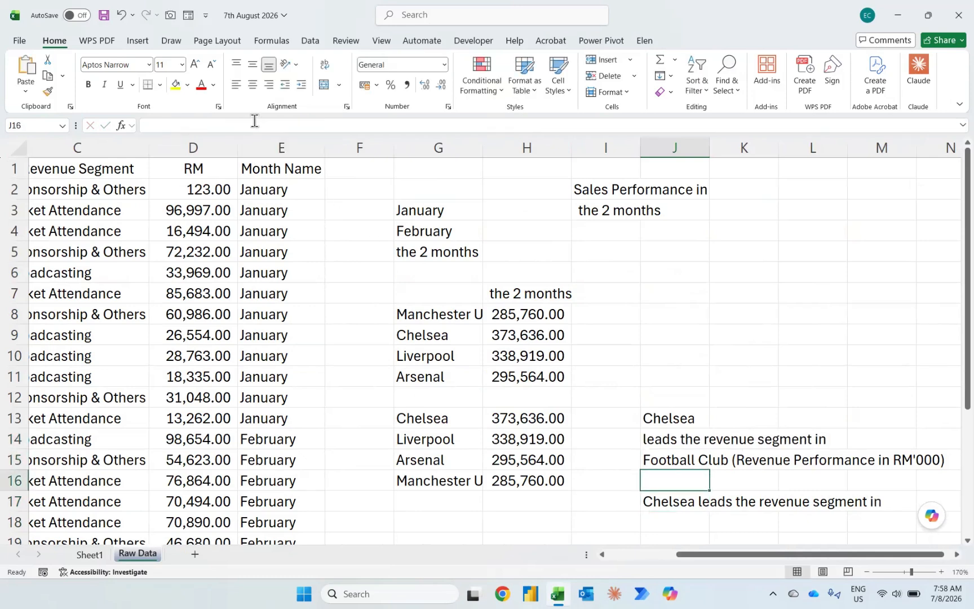
# Step: Append cell I3 as another text argument to the TEXTJOIN formula in cell J17 of Raw Data
pyautogui.click(274, 120)
pyautogui.press('BackSpace')
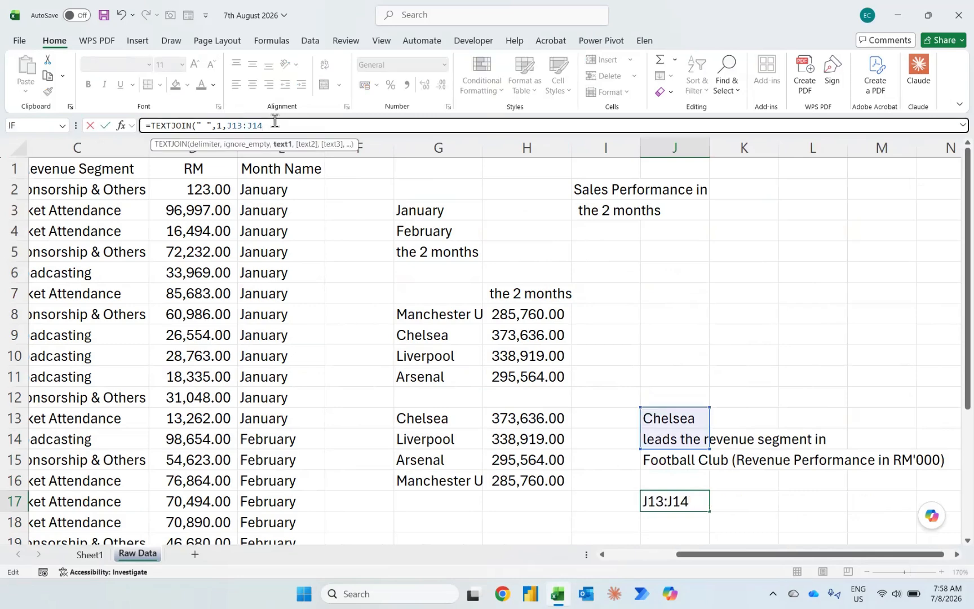
pyautogui.write(',')
pyautogui.click(578, 208)
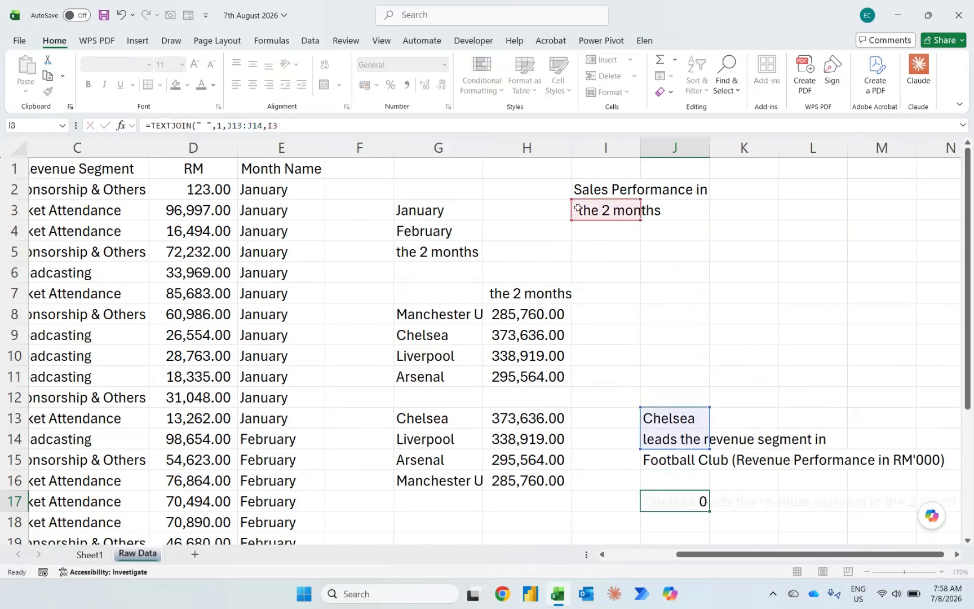
pyautogui.press('Return')
# Step: On Sheet1, widen the rounded rectangle leftward to about 4.48" and centre its text vertically and horizontally
pyautogui.hotkey('ctrl', 'pageup')
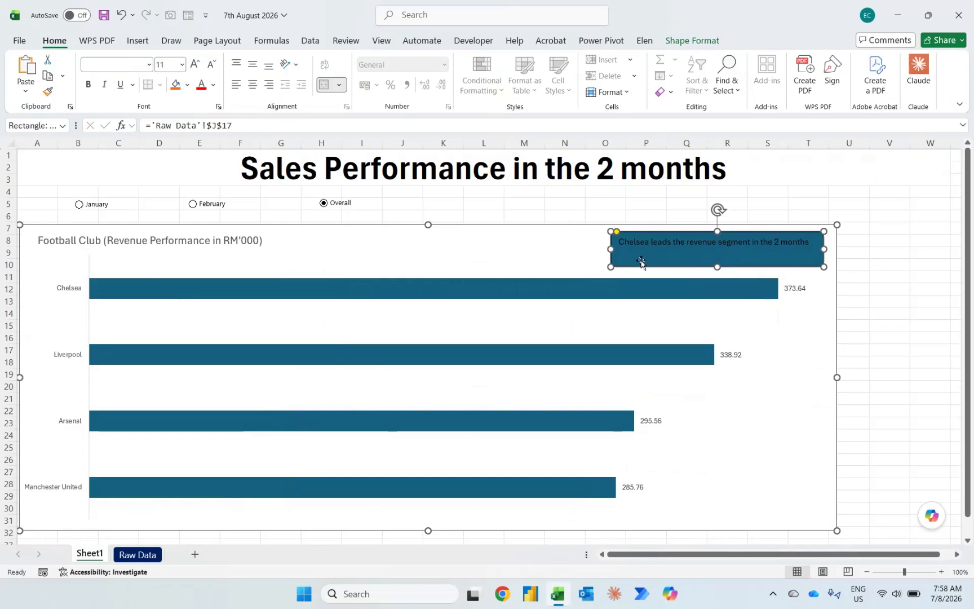
pyautogui.moveTo(610, 248); pyautogui.dragTo(551, 248)
pyautogui.click(252, 64)
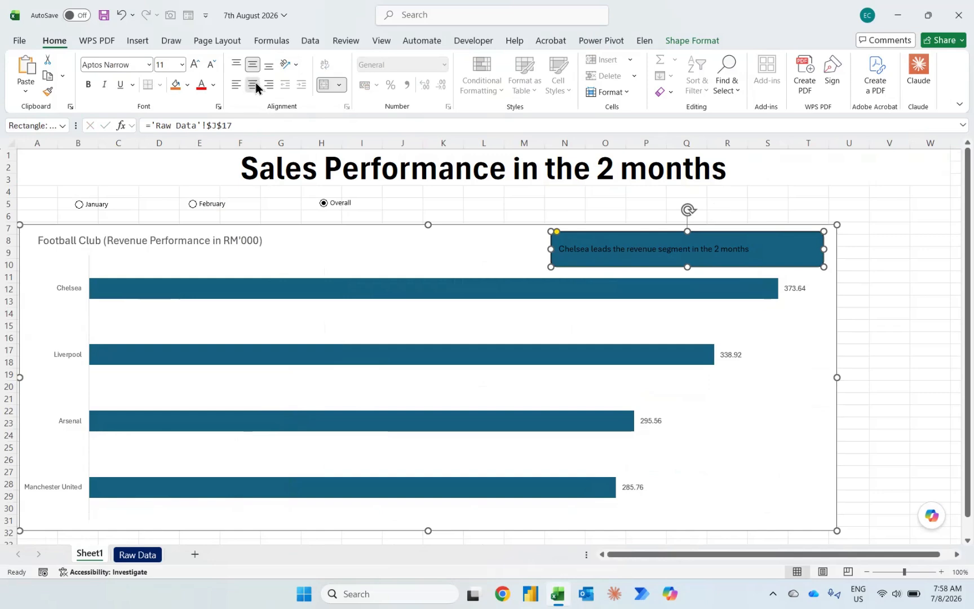
pyautogui.click(251, 85)
# Step: Give the rounded rectangle a 3 pt dashed outline
pyautogui.click(686, 45)
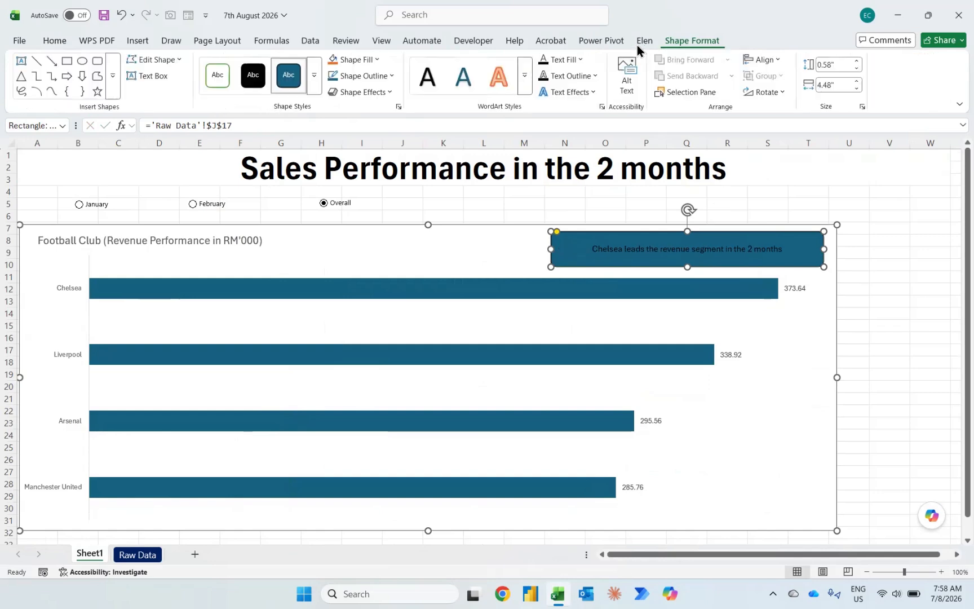
pyautogui.click(392, 79)
pyautogui.moveTo(386, 345)
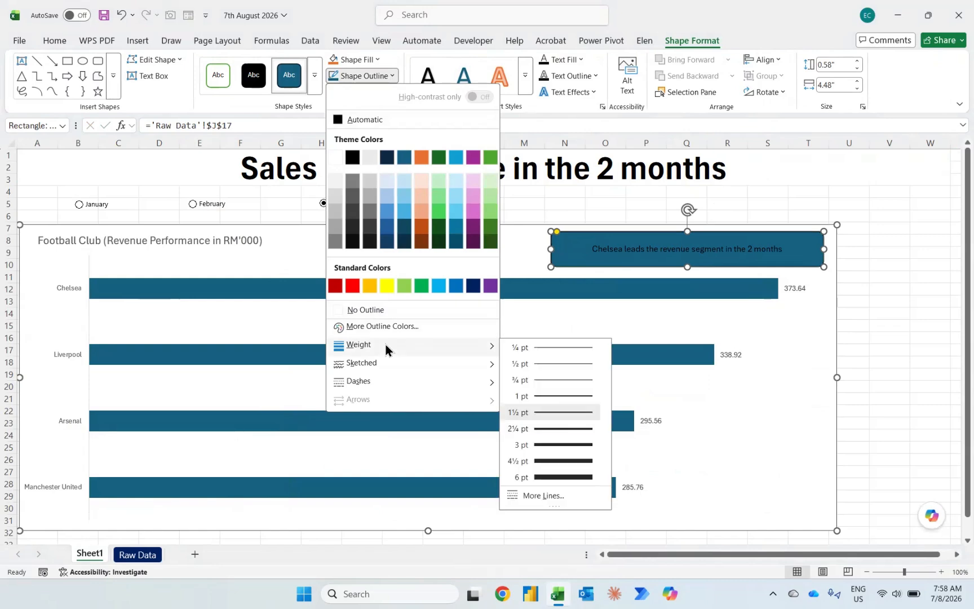
pyautogui.click(549, 444)
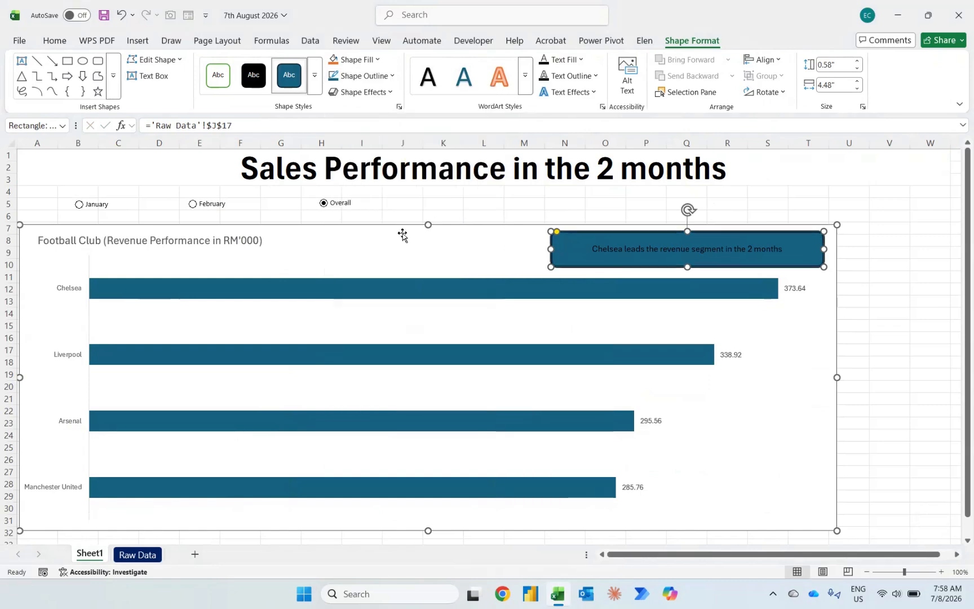
pyautogui.click(378, 75)
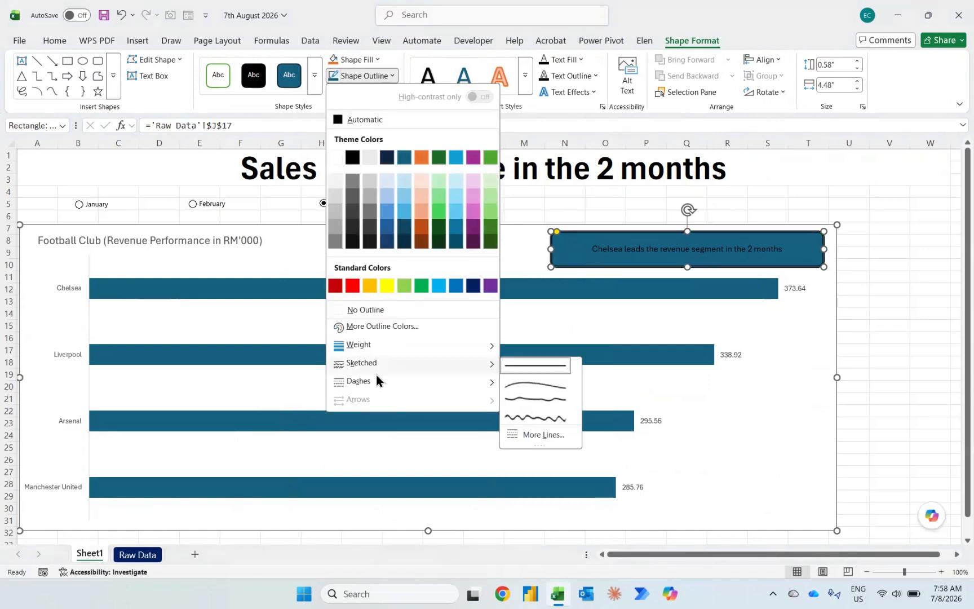
pyautogui.moveTo(405, 382)
pyautogui.click(533, 407)
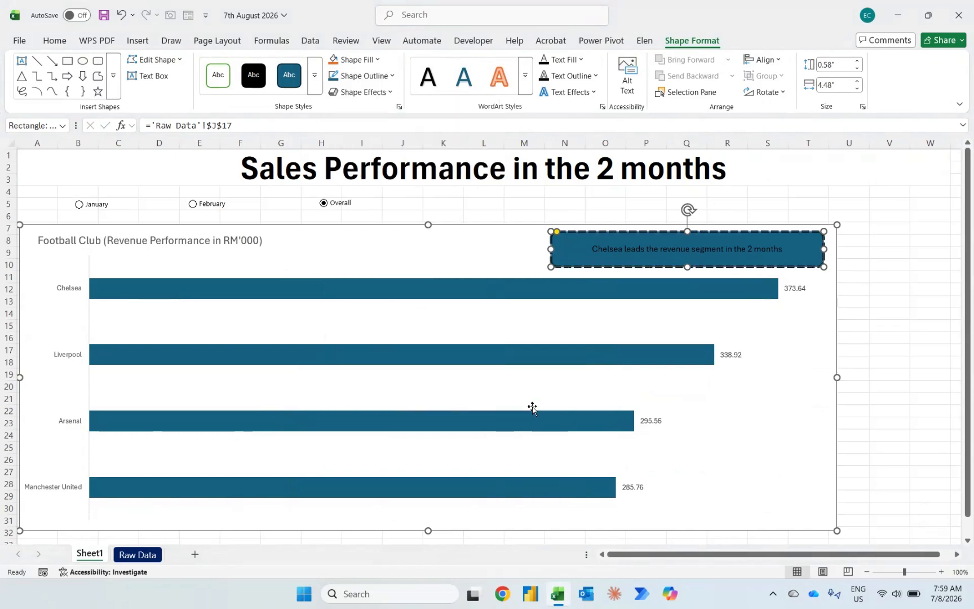
# Step: Remove the rounded rectangle's fill and enlarge its text to 14 pt
pyautogui.click(346, 60)
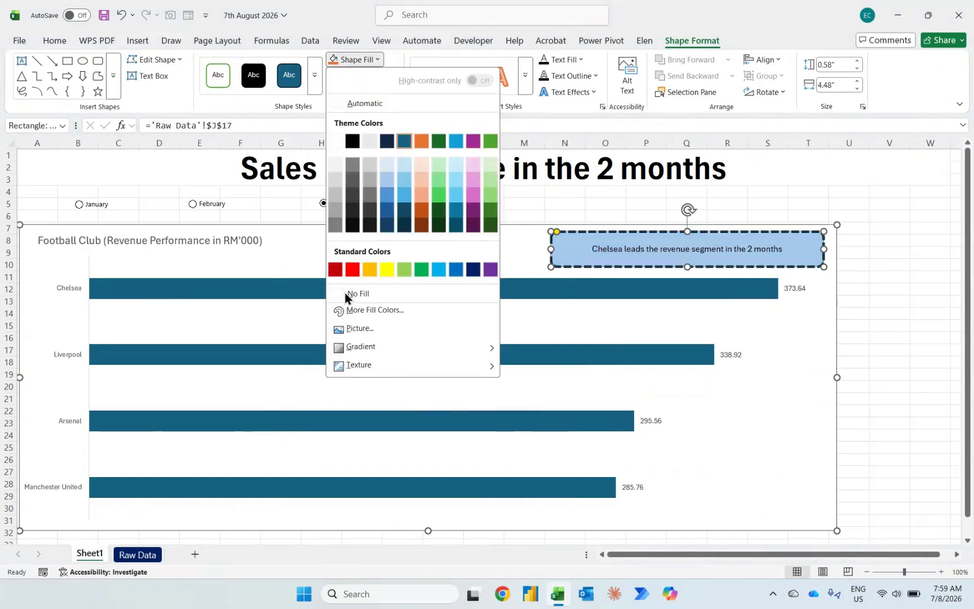
pyautogui.press('Escape')
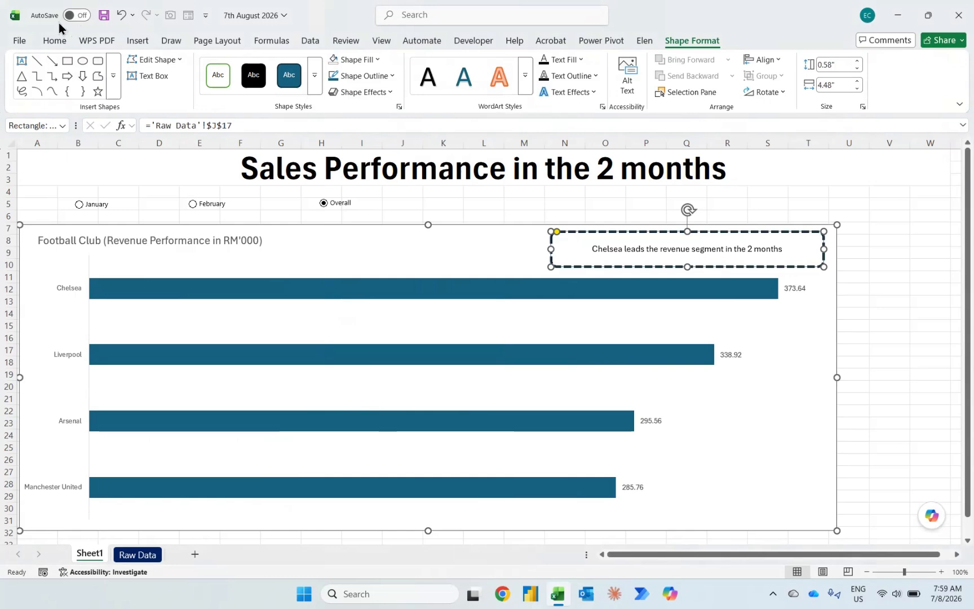
pyautogui.click(55, 40)
pyautogui.click(195, 63)
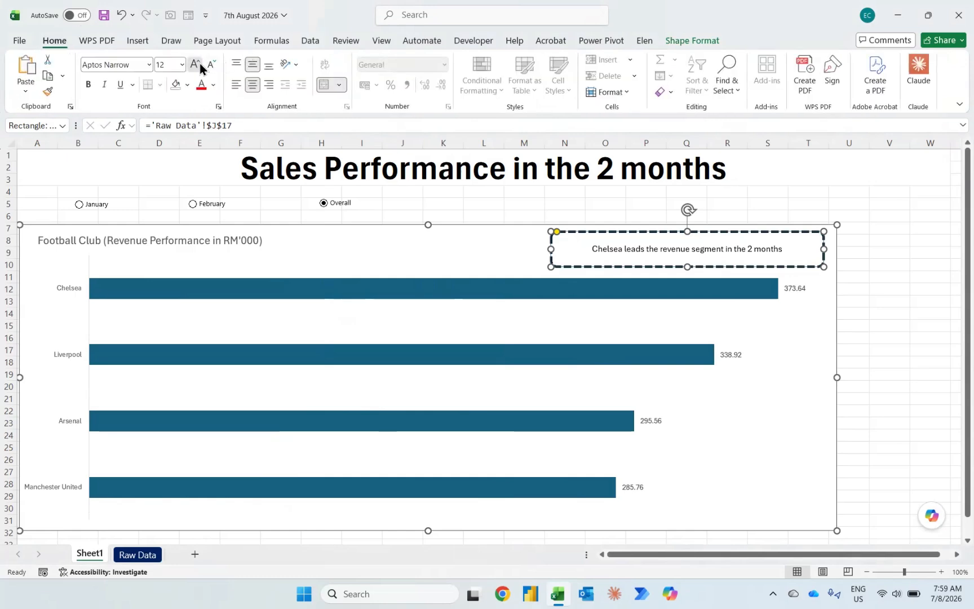
pyautogui.click(194, 63)
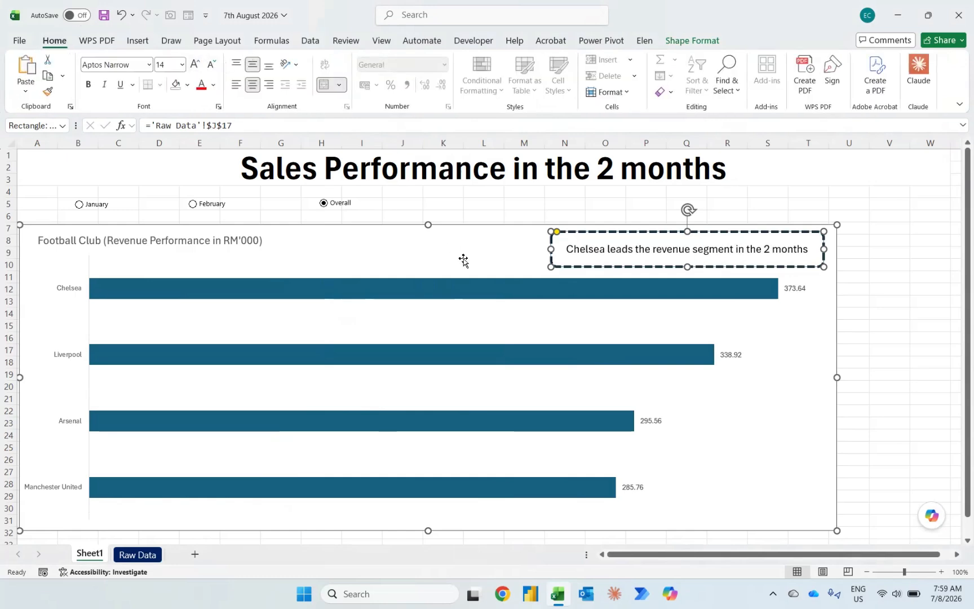
# Step: Test the dashboard by selecting the February option and then the January option
pyautogui.click(390, 198)
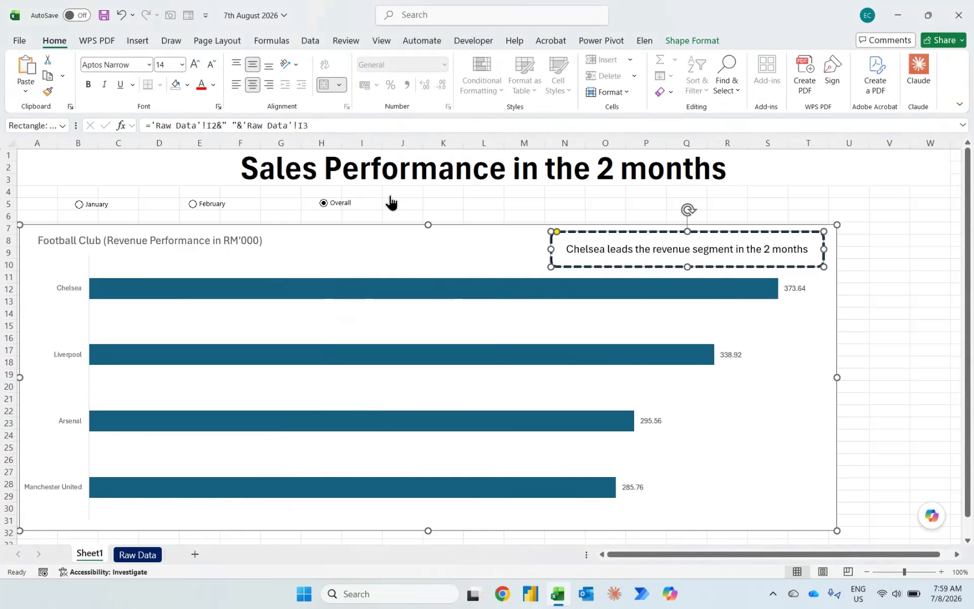
pyautogui.click(211, 205)
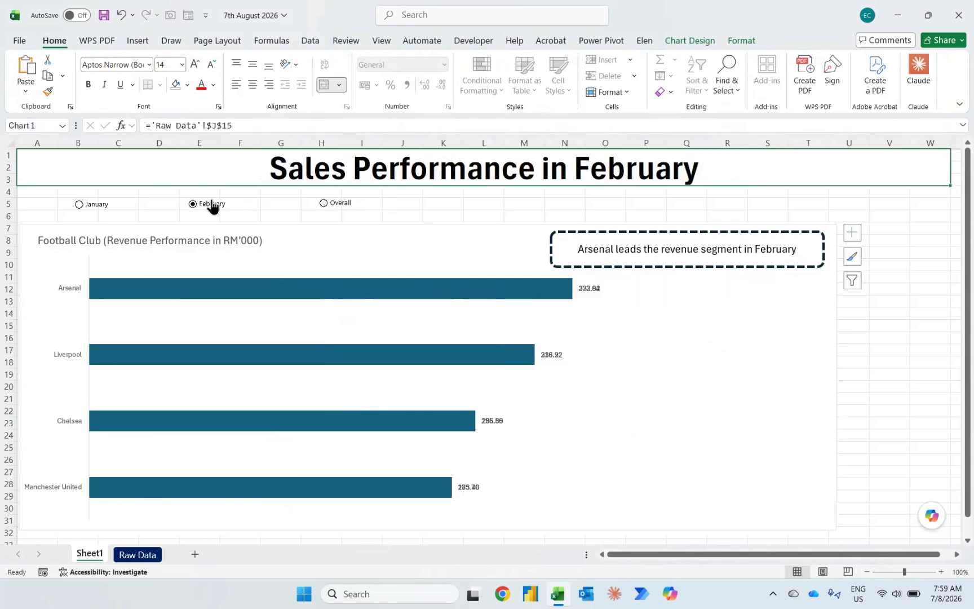
pyautogui.click(80, 204)
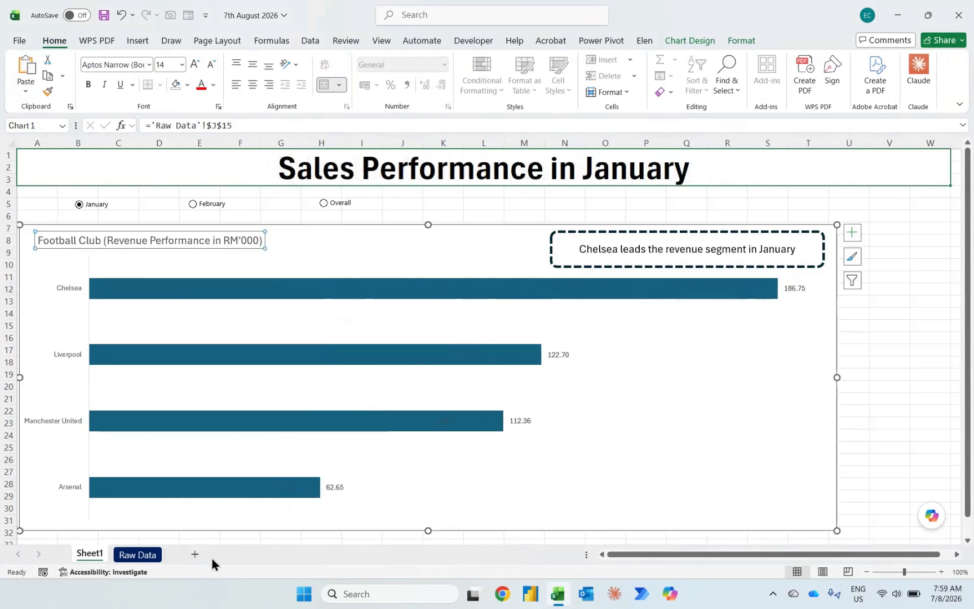
# Step: Change the RM value in cell D2 of Raw Data to 123456
pyautogui.click(138, 554)
pyautogui.click(224, 192)
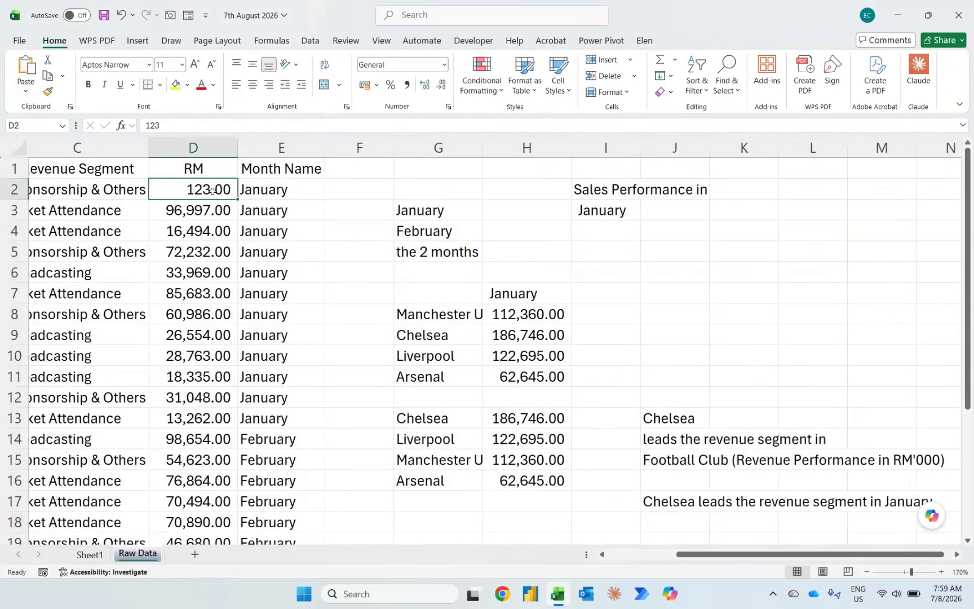
pyautogui.doubleClick(221, 191)
pyautogui.write('456')
pyautogui.press('Return')
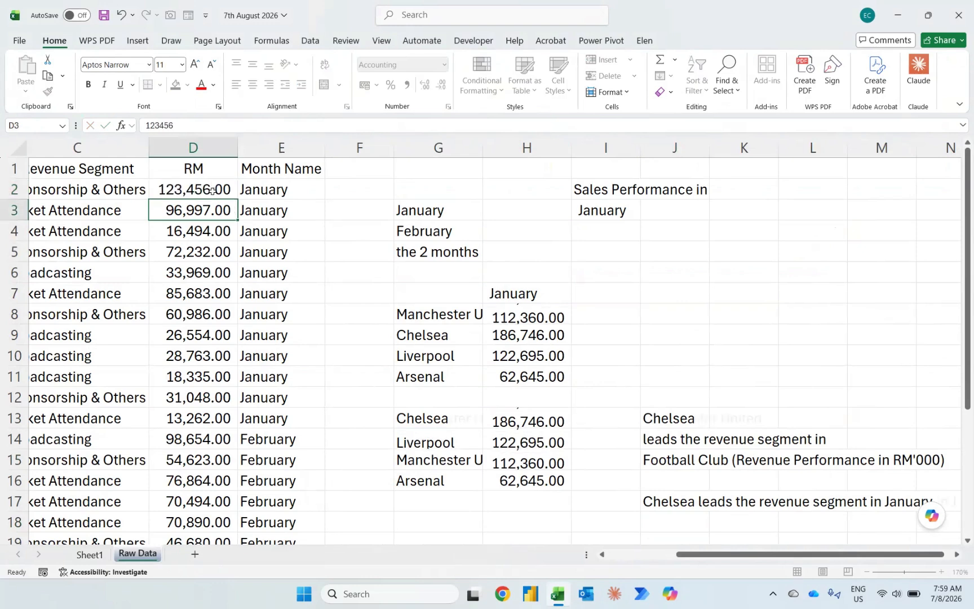
# Step: Return to Sheet1 and widen the rounded rectangle leftward until its whole sentence fits on one line
pyautogui.hotkey('ctrl', 'pageup')
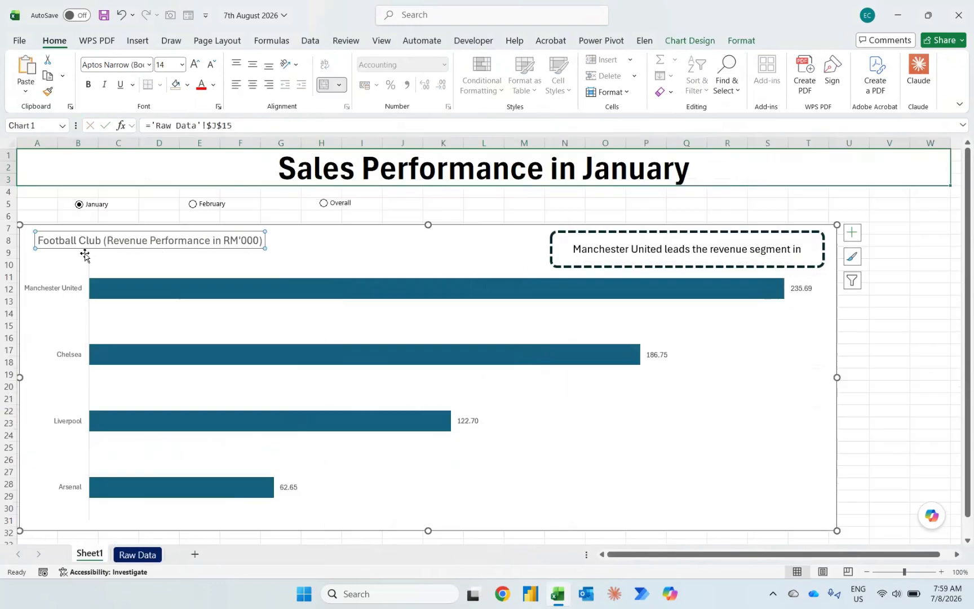
pyautogui.click(551, 252)
pyautogui.moveTo(544, 252); pyautogui.dragTo(509, 252)
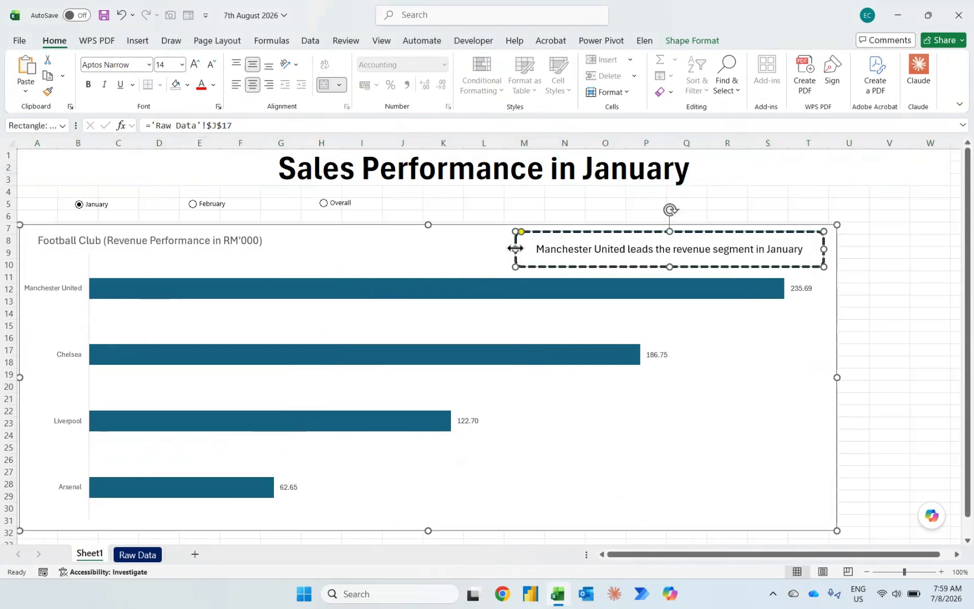
# Step: Format the chart title "Football Club (Revenue Performance in RM'000)" as black, bold text
pyautogui.click(227, 238)
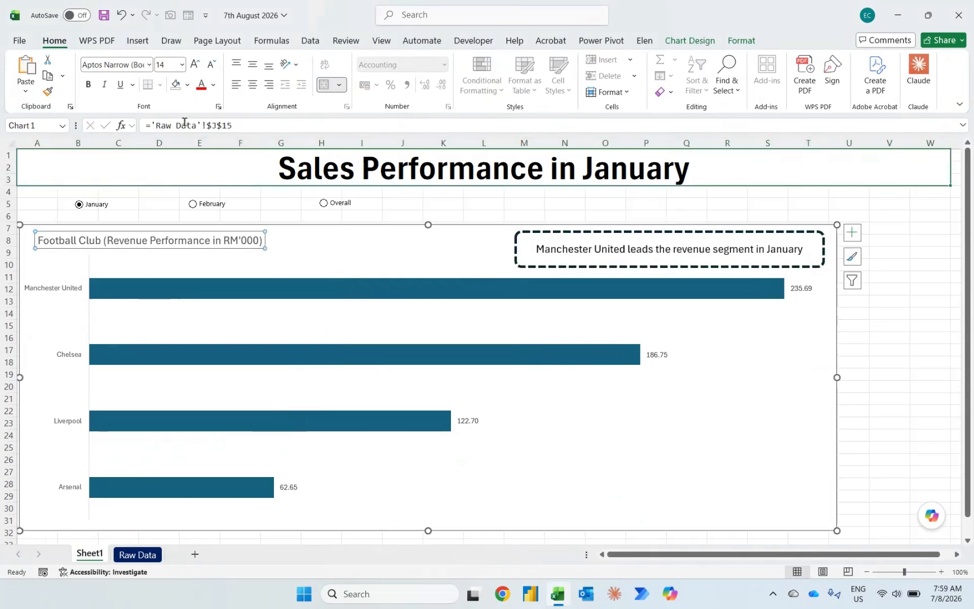
pyautogui.click(189, 83)
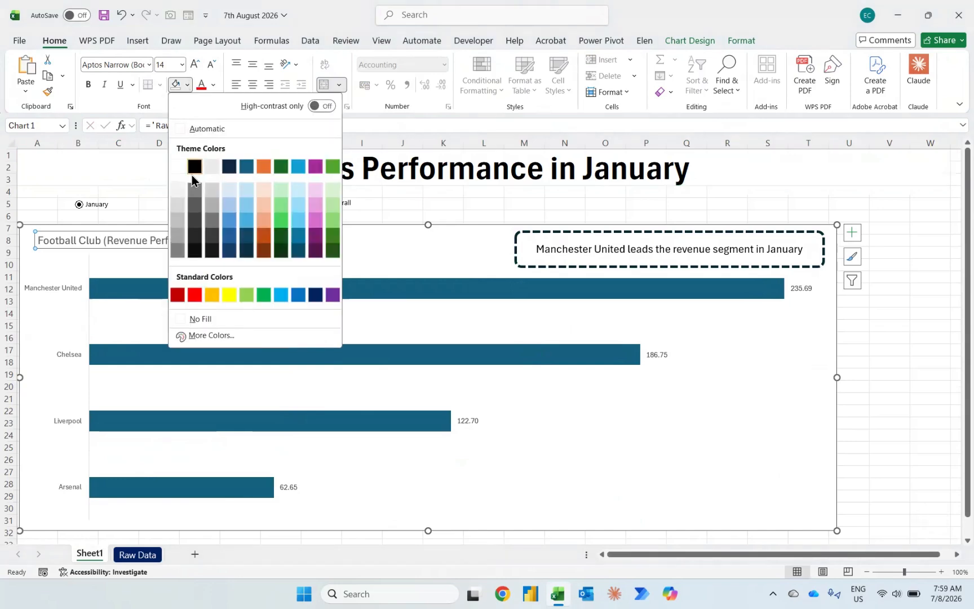
pyautogui.click(214, 84)
pyautogui.click(206, 126)
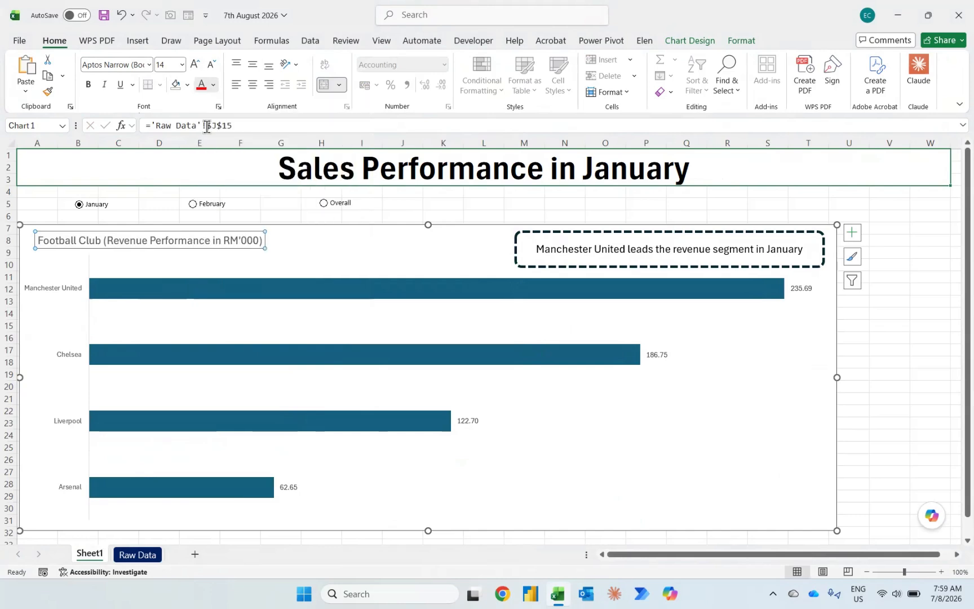
pyautogui.hotkey('ctrl', 'b')
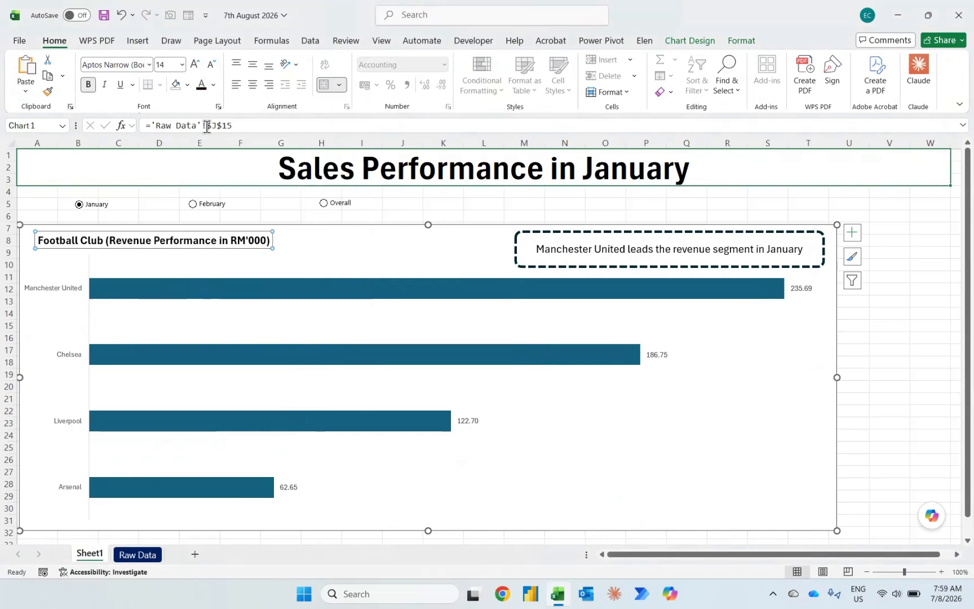
# Step: Make the club axis labels, the bars' data labels and the rounded rectangle's text bold and black
pyautogui.click(65, 286)
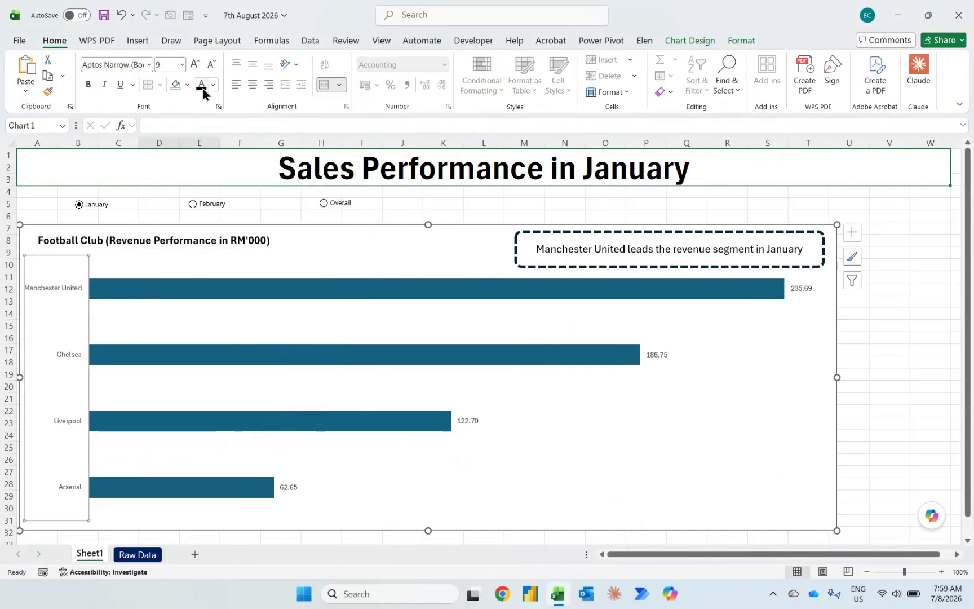
pyautogui.hotkey('ctrl', 'b')
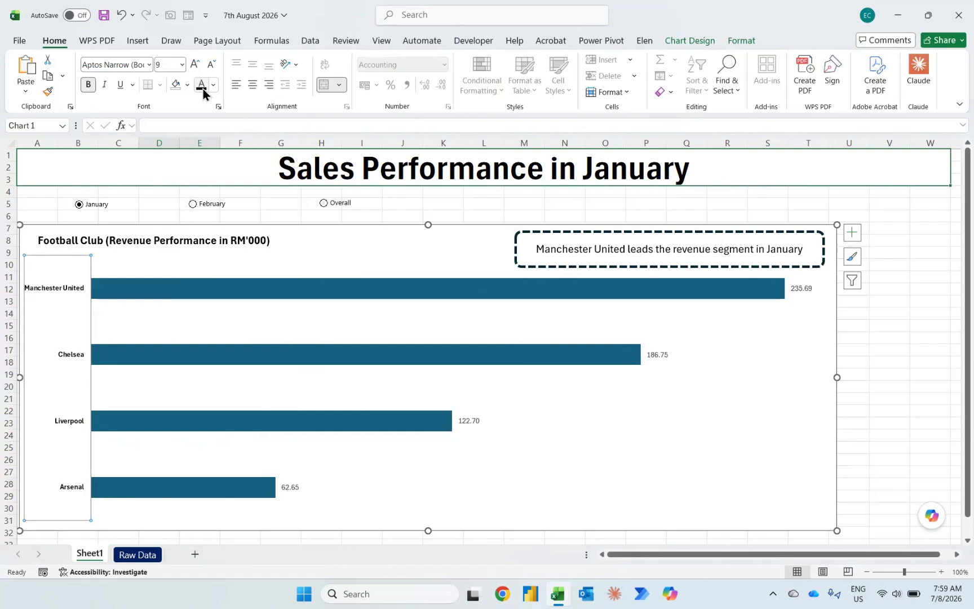
pyautogui.click(655, 352)
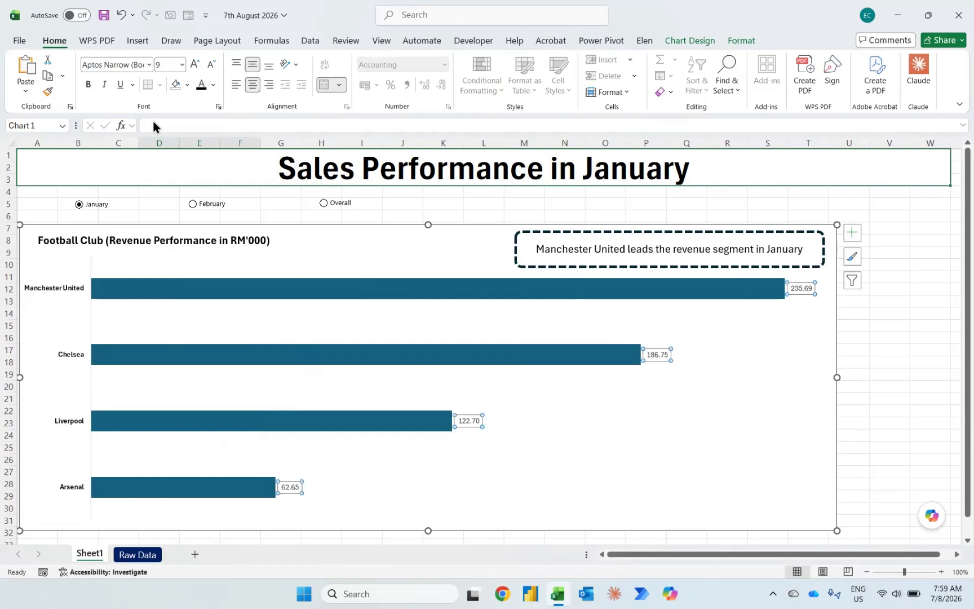
pyautogui.hotkey('ctrl', 'b')
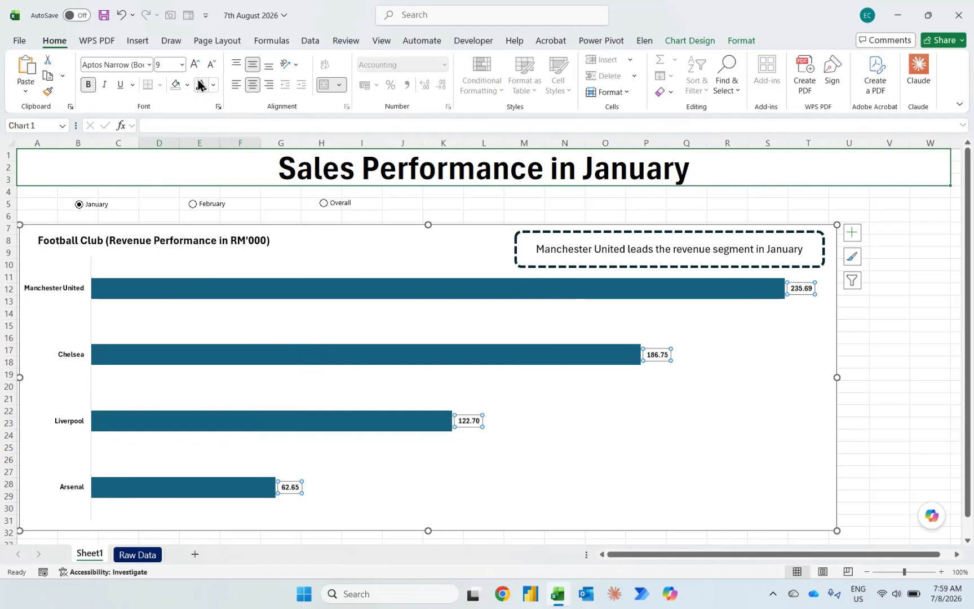
pyautogui.click(598, 257)
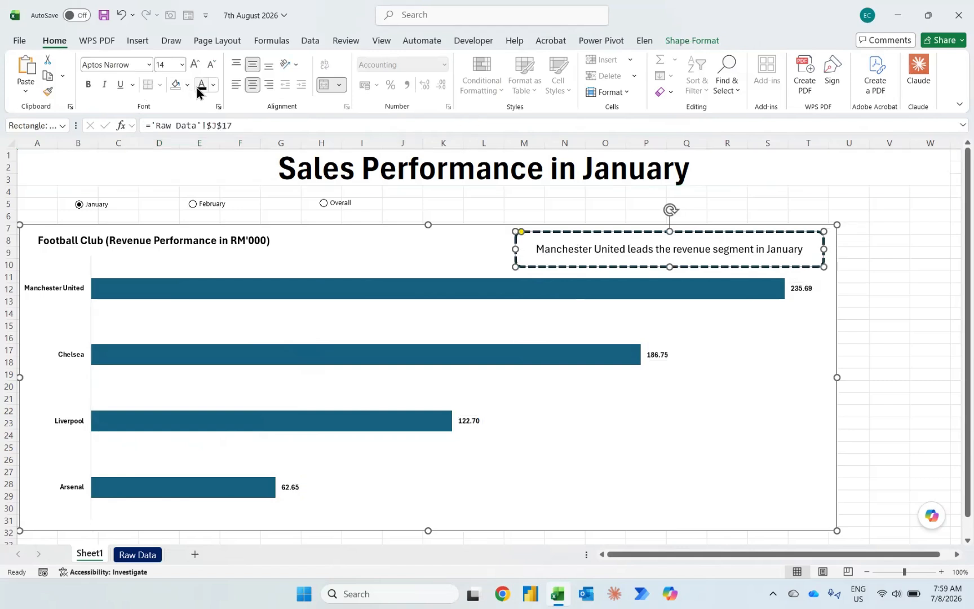
pyautogui.hotkey('ctrl', 'b')
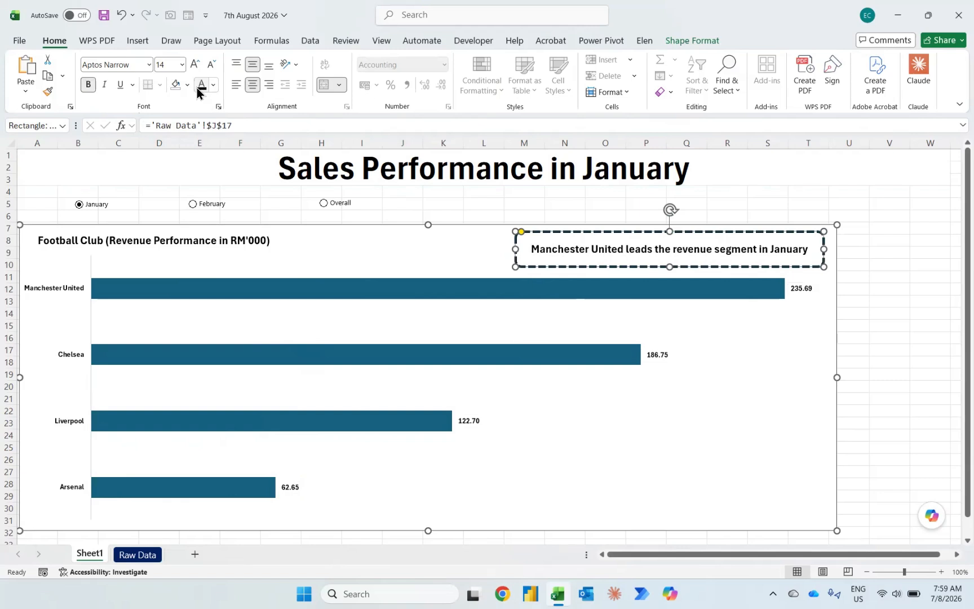
# Step: Format the merged banner title in A1 with white text on a dark blue fill
pyautogui.click(691, 167)
pyautogui.click(214, 85)
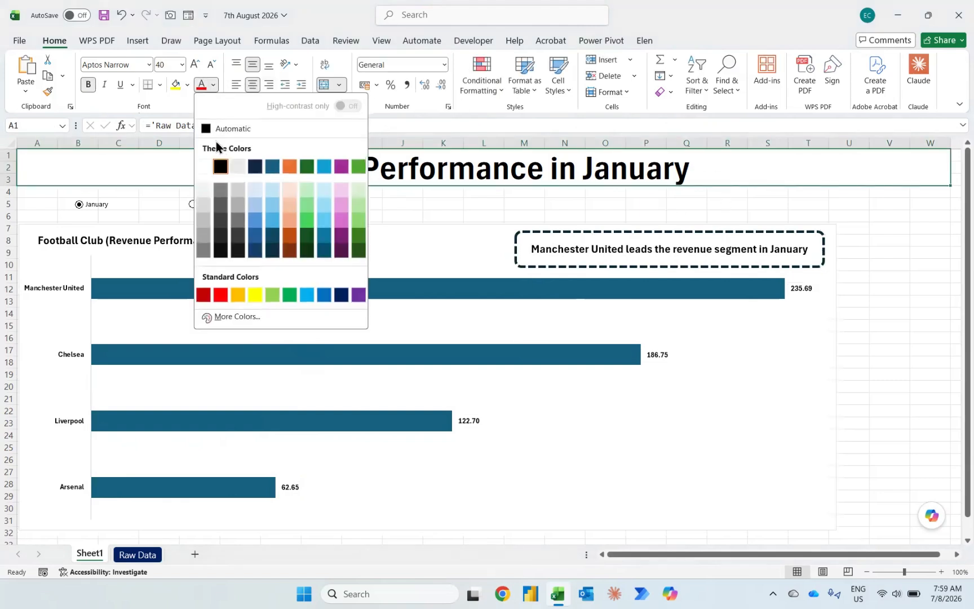
pyautogui.click(203, 166)
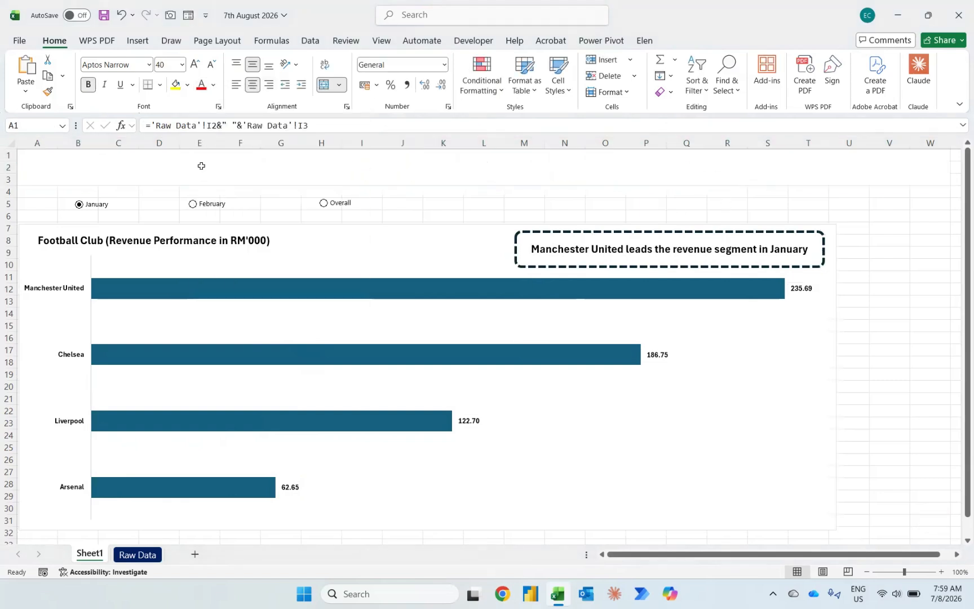
pyautogui.click(188, 89)
pyautogui.click(320, 279)
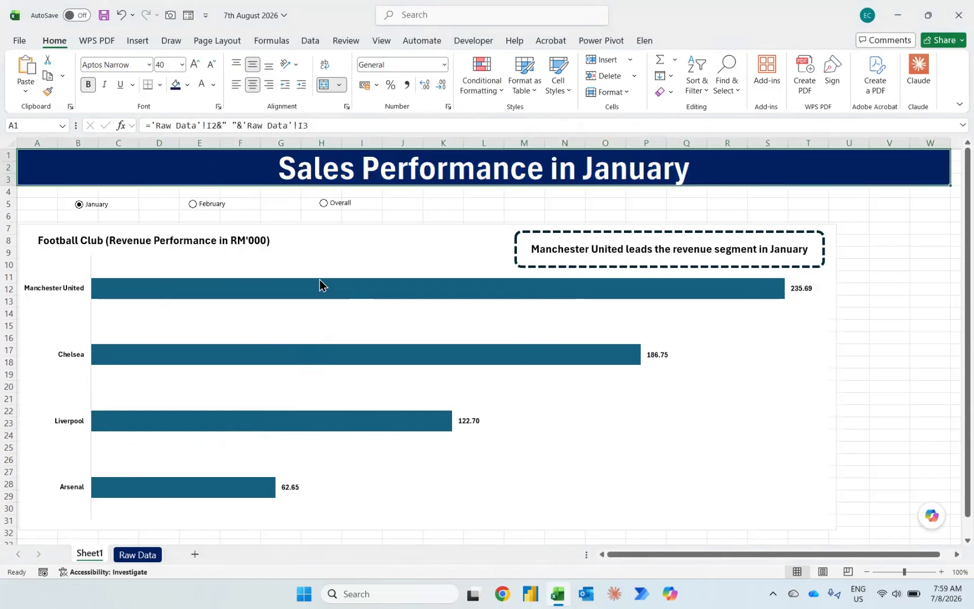
pyautogui.click(320, 279)
pyautogui.click(329, 289)
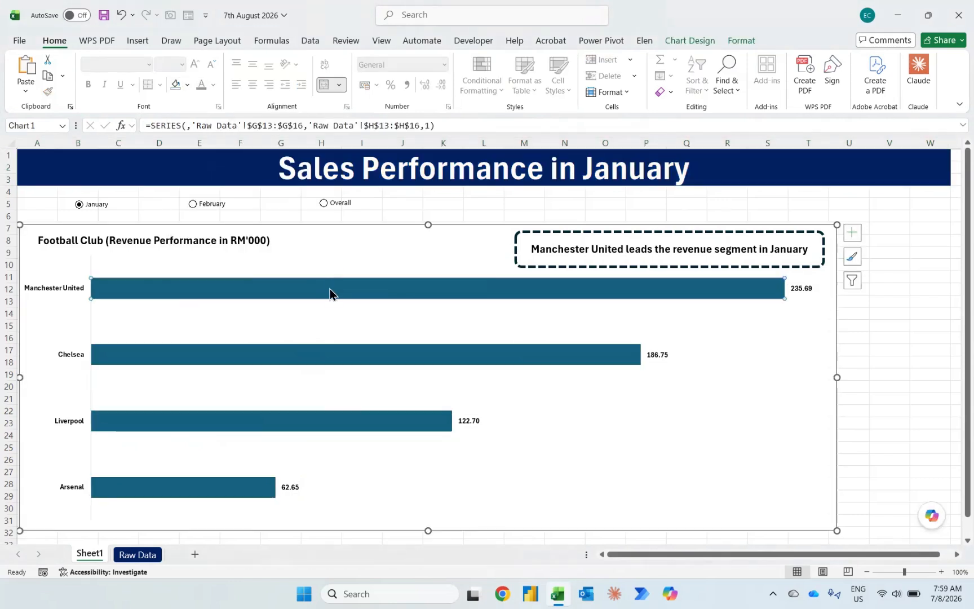
pyautogui.click(316, 356)
pyautogui.click(235, 237)
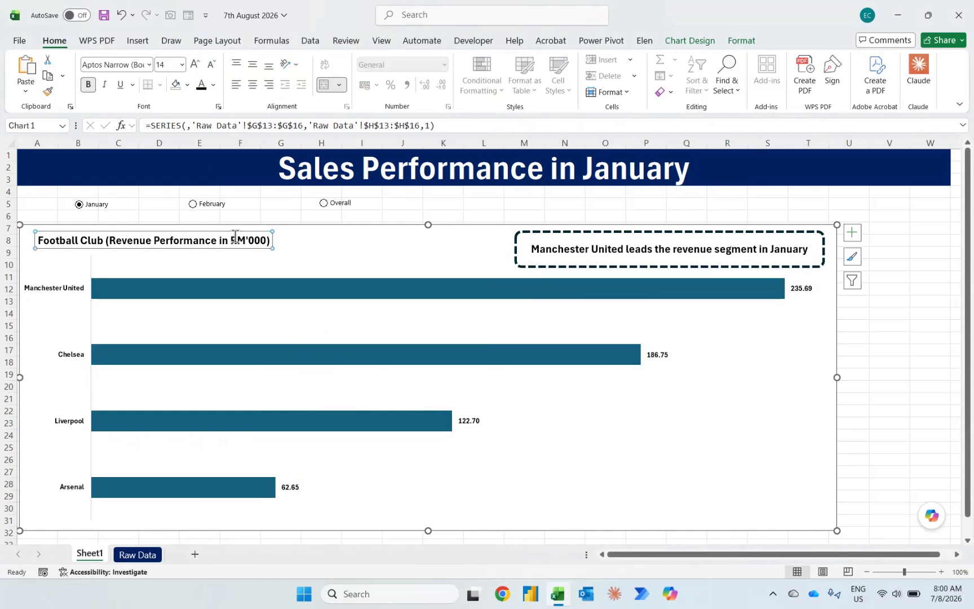
# Step: Fill the chart's bars with dark blue and widen the chart rightward to column W
pyautogui.click(304, 288)
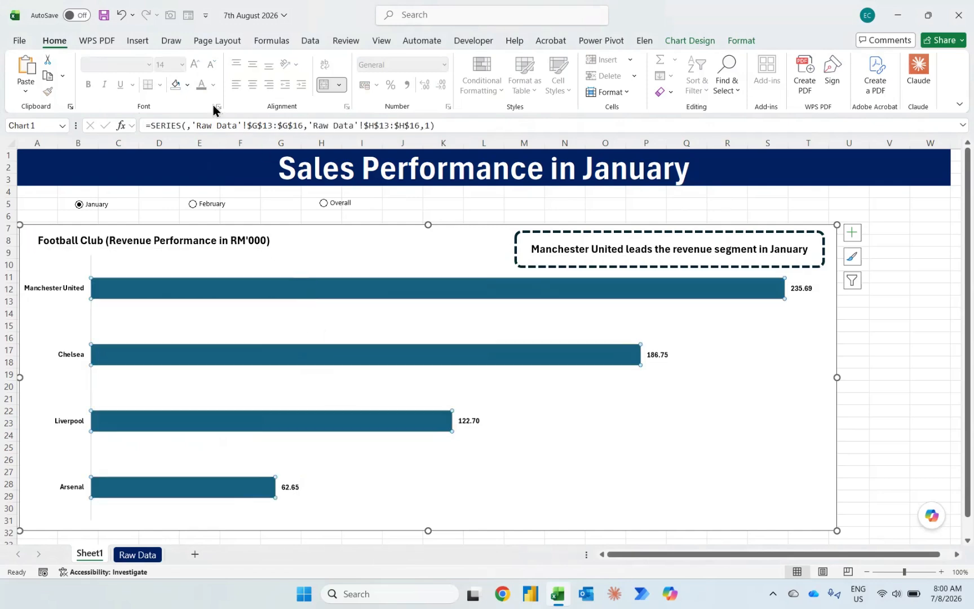
pyautogui.click(188, 85)
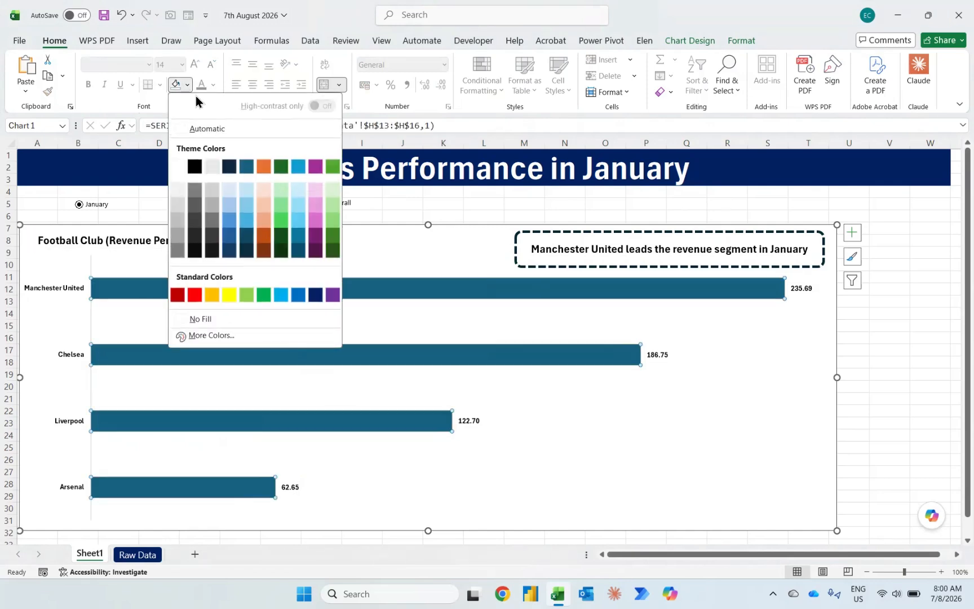
pyautogui.click(319, 290)
pyautogui.moveTo(838, 377); pyautogui.dragTo(936, 375)
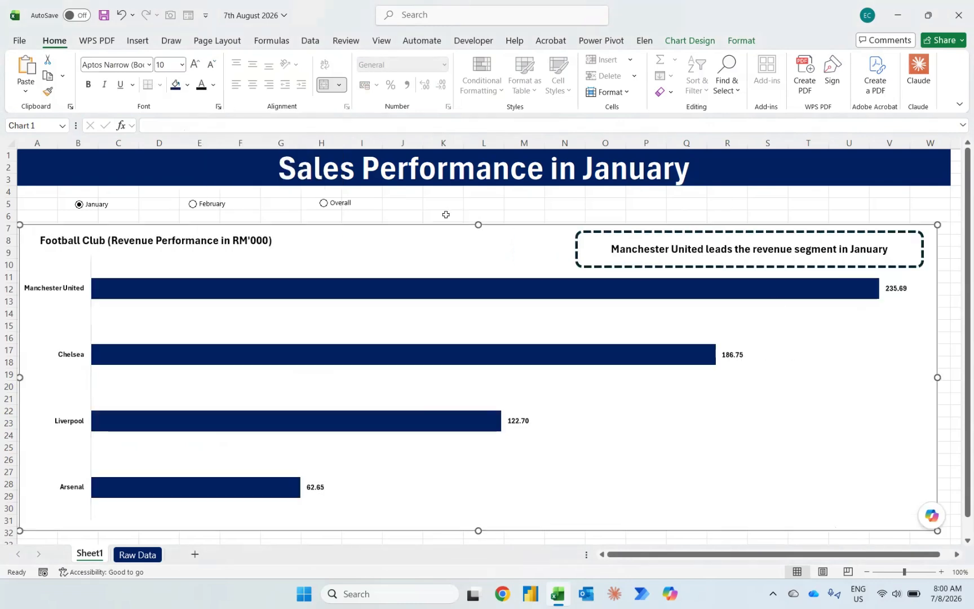
# Step: Move the Overall option button along its row to columns U–W and the February option button to columns H–J
pyautogui.rightClick(333, 196)
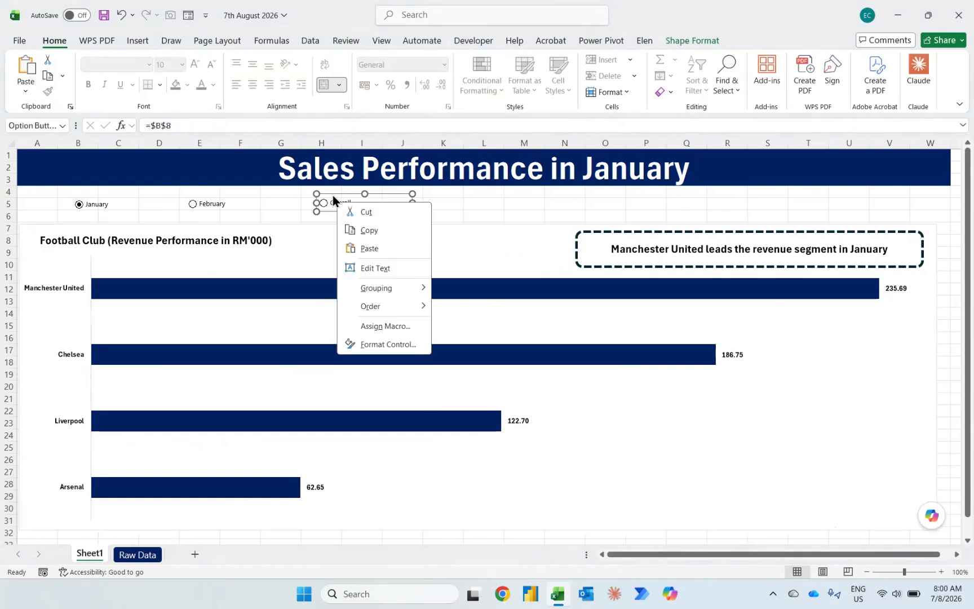
pyautogui.press('Escape')
pyautogui.moveTo(332, 195); pyautogui.dragTo(846, 196)
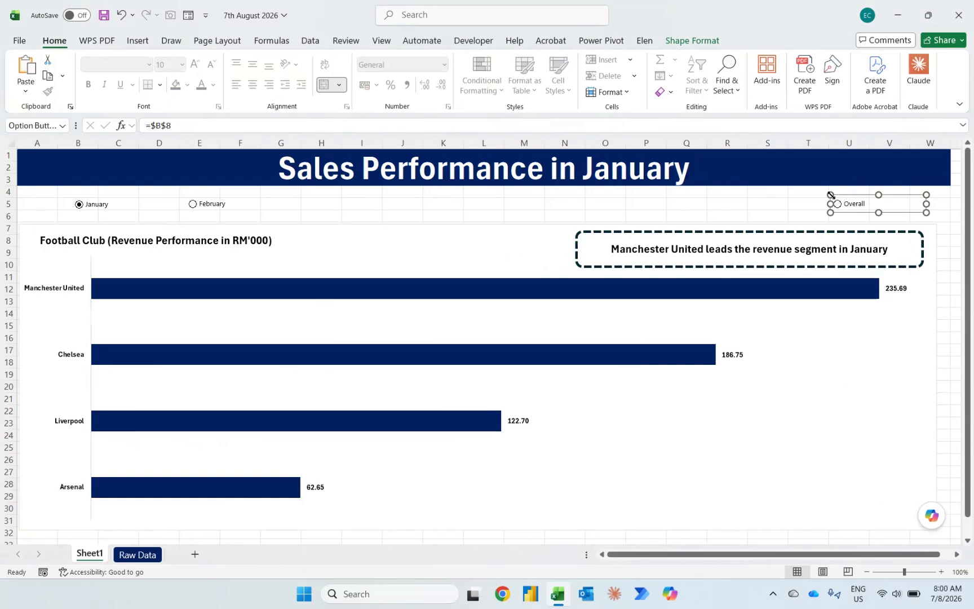
pyautogui.rightClick(210, 205)
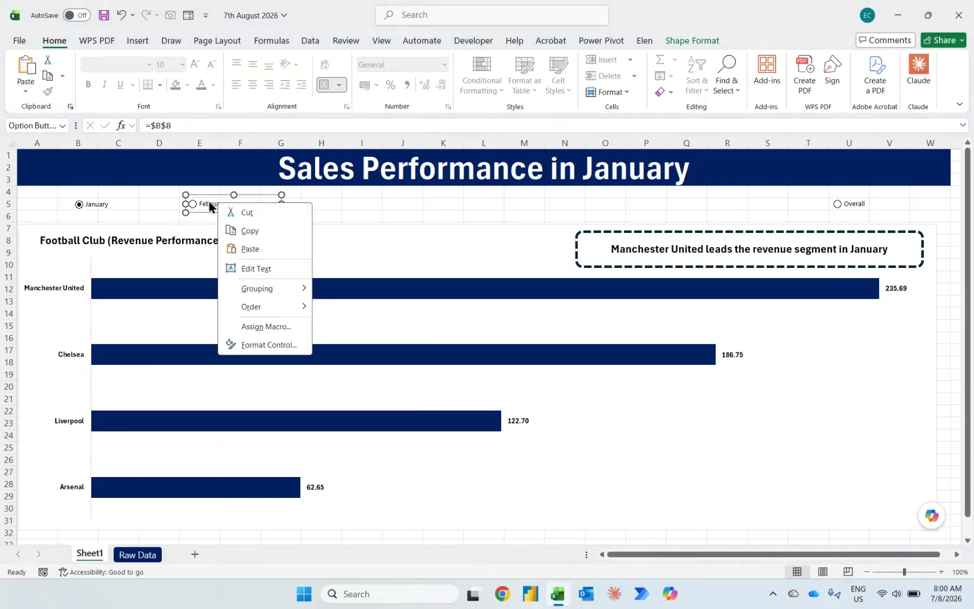
pyautogui.press('Escape')
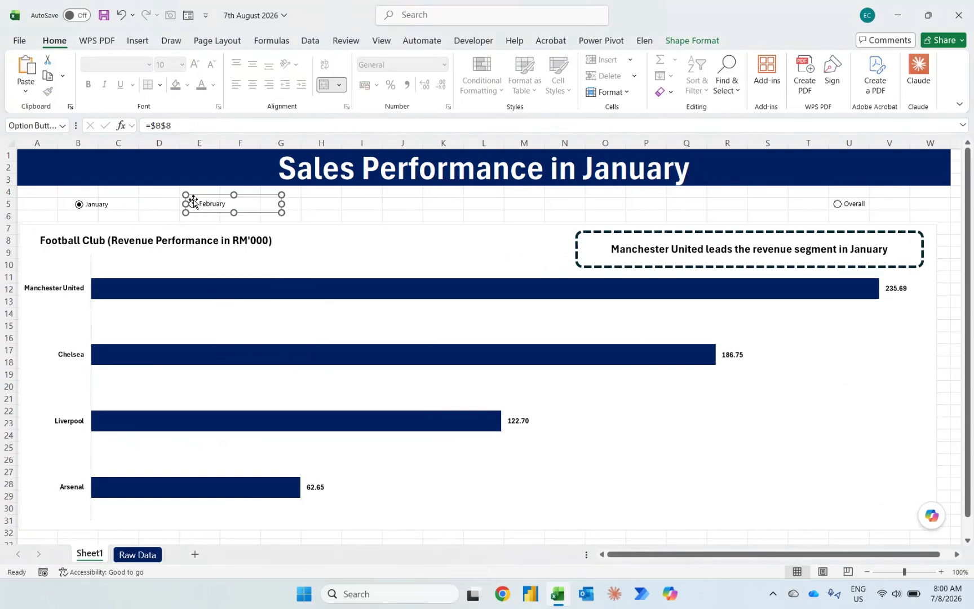
pyautogui.moveTo(196, 198); pyautogui.dragTo(311, 196)
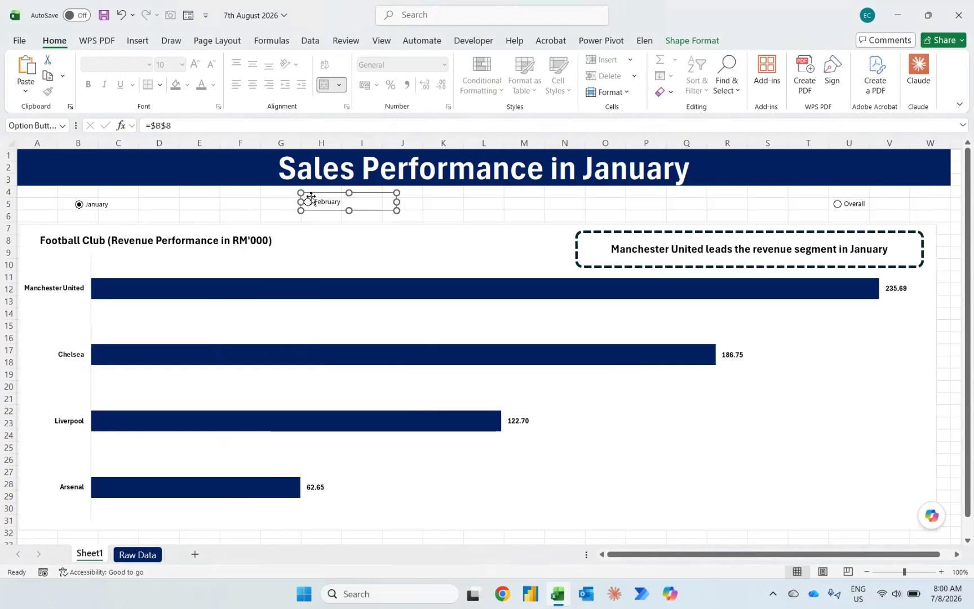
# Step: Select the January, February and Overall option buttons together, align their middles and distribute them horizontally
pyautogui.rightClick(103, 202)
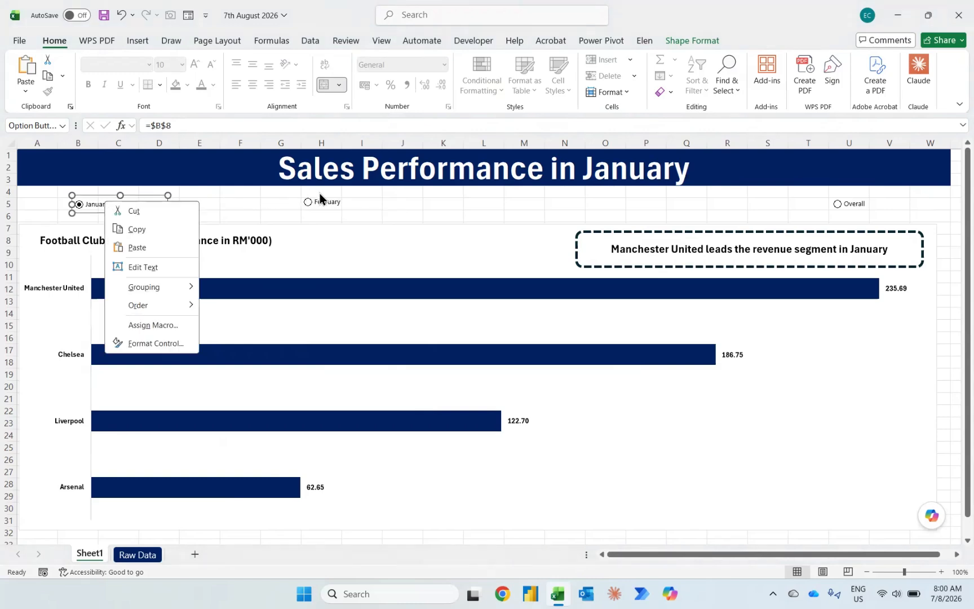
pyautogui.press('Escape')
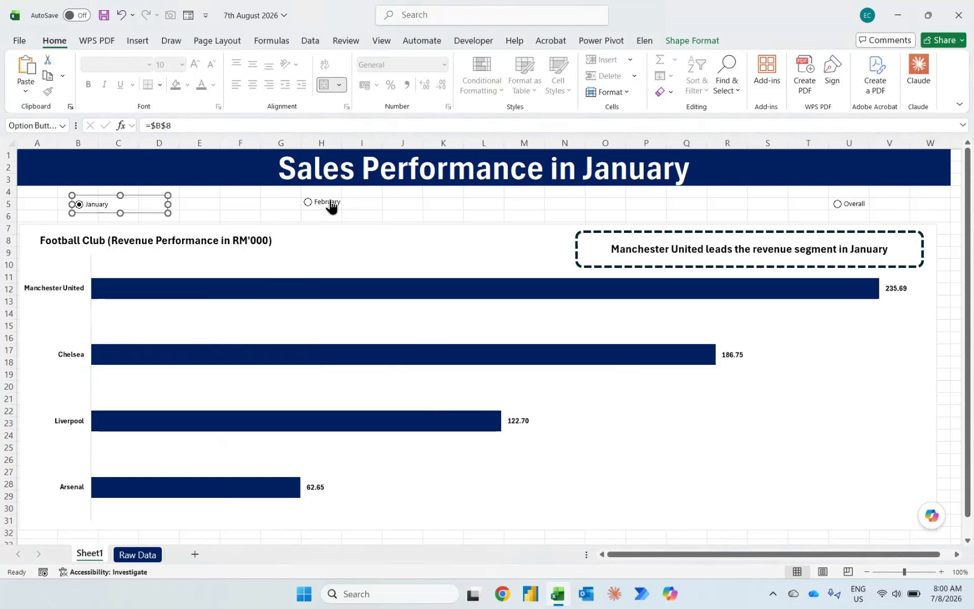
pyautogui.click(330, 203)
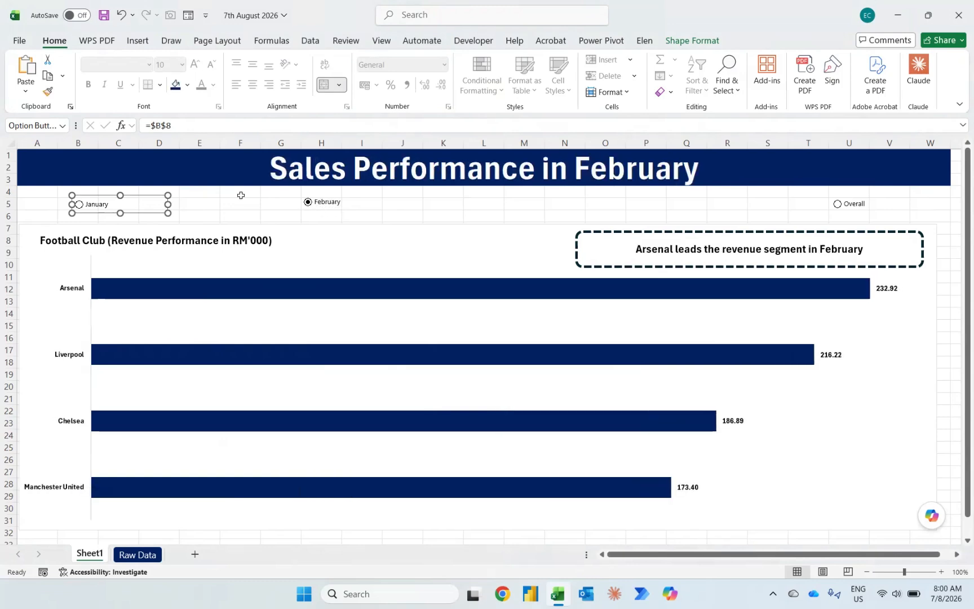
pyautogui.rightClick(336, 207)
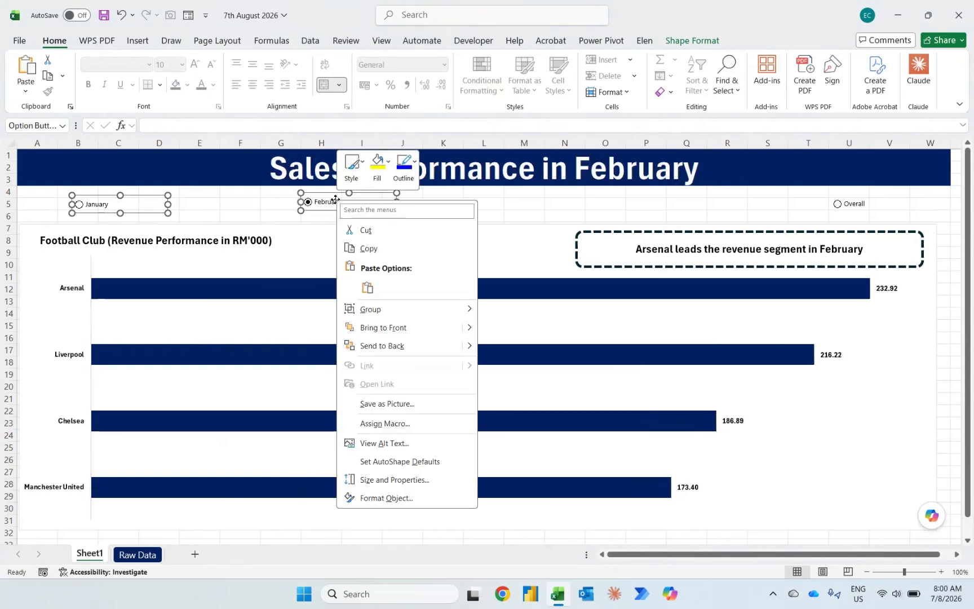
pyautogui.keyDown('ctrl'); pyautogui.click(868, 202); pyautogui.keyUp('ctrl')
pyautogui.keyDown('shift'); pyautogui.rightClick(867, 201); pyautogui.keyUp('shift')
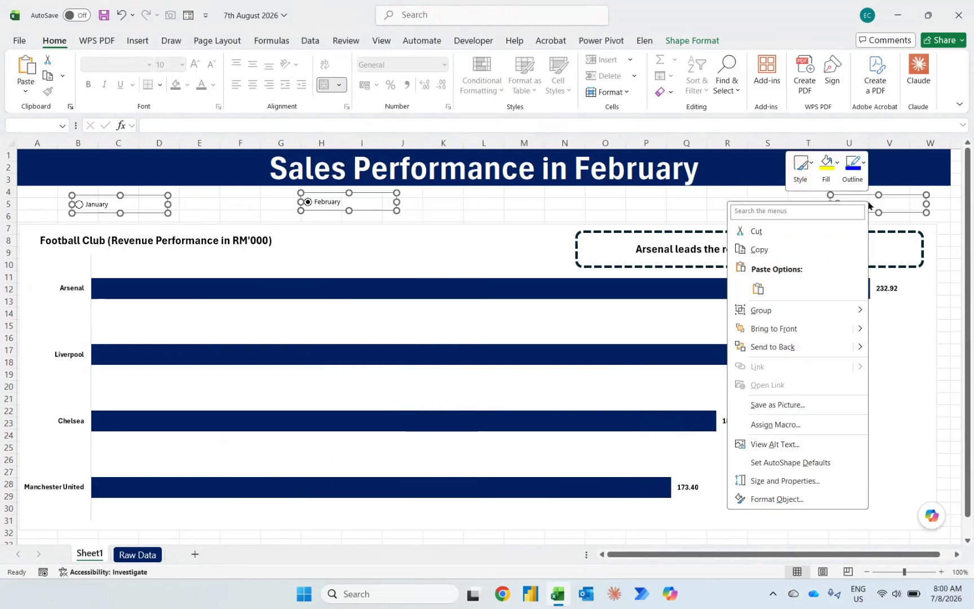
pyautogui.click(322, 167)
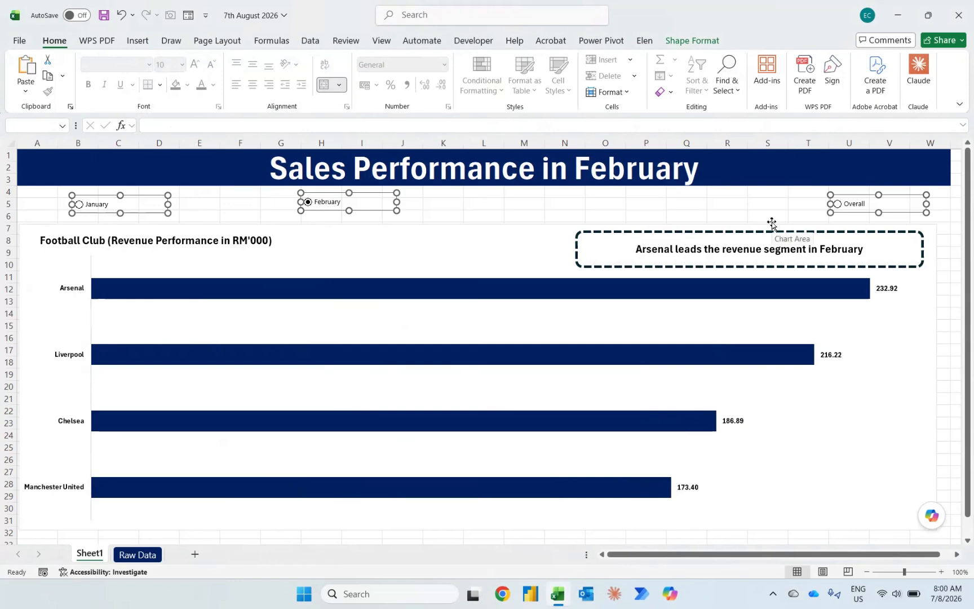
pyautogui.click(675, 43)
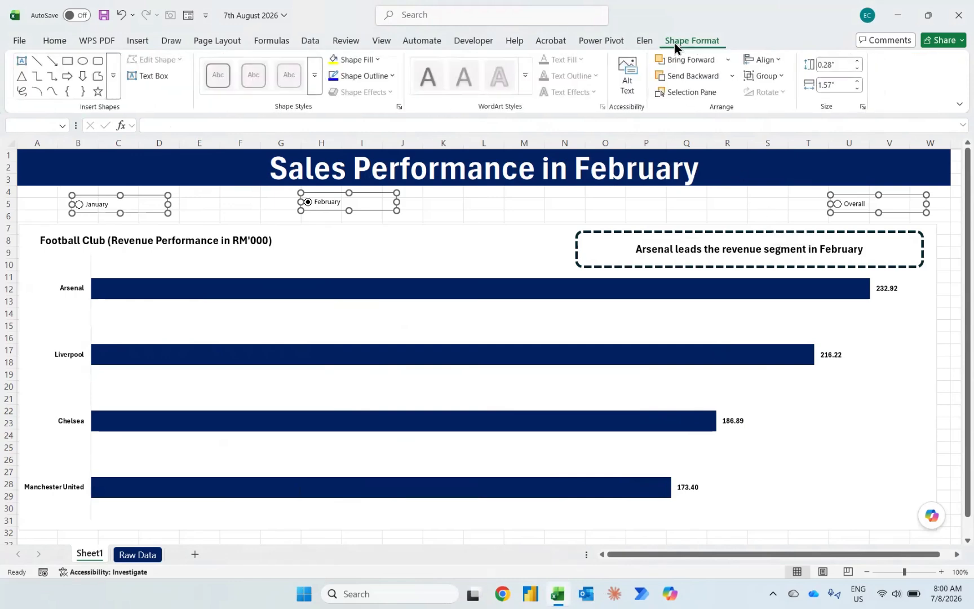
pyautogui.click(783, 58)
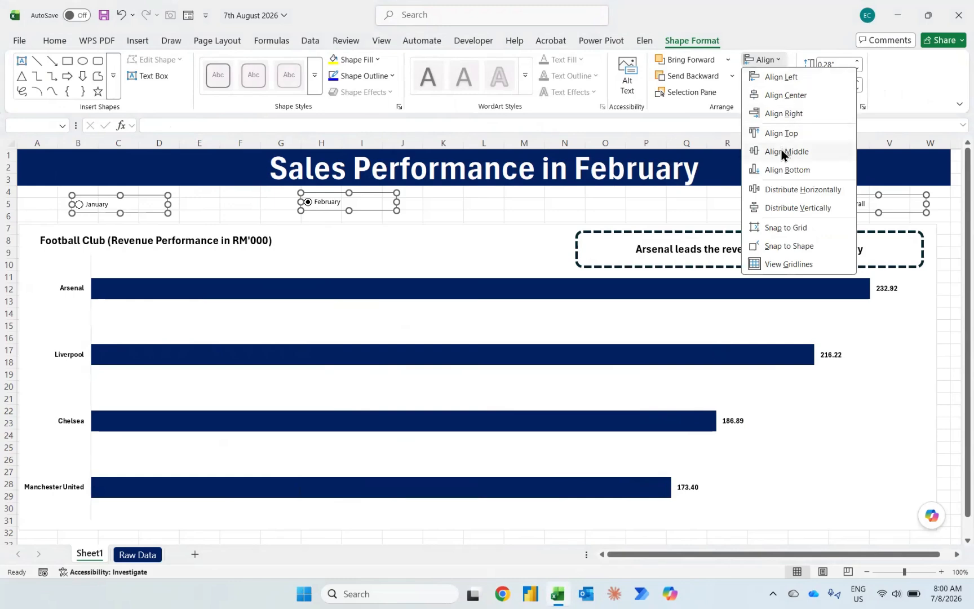
pyautogui.click(783, 152)
pyautogui.click(772, 64)
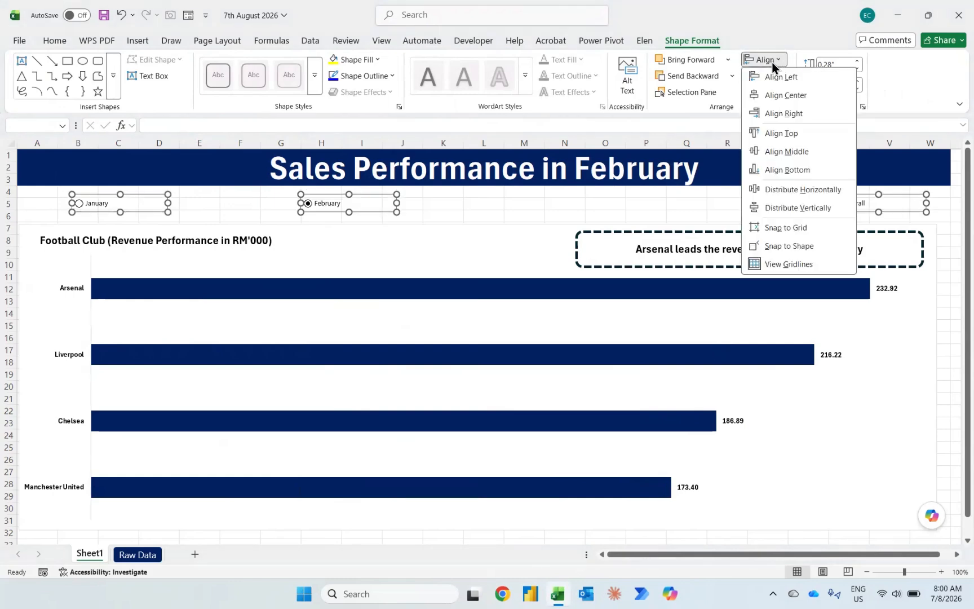
pyautogui.click(796, 189)
# Step: Deselect the option buttons and hide the worksheet's gridlines
pyautogui.click(709, 213)
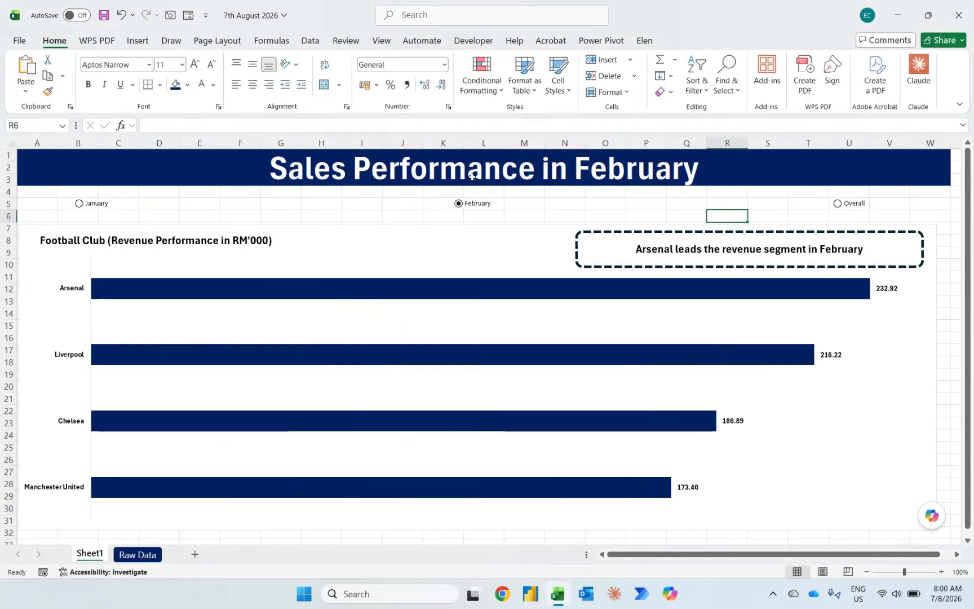
pyautogui.click(382, 41)
pyautogui.click(382, 80)
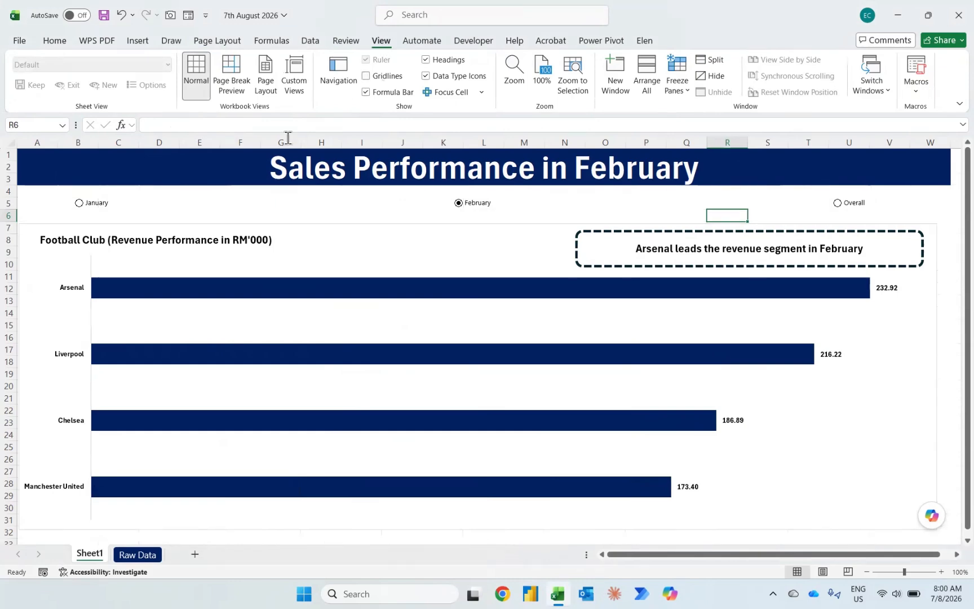
# Step: Test the dashboard by switching the option buttons to January, February and Overall in turn
pyautogui.click(78, 205)
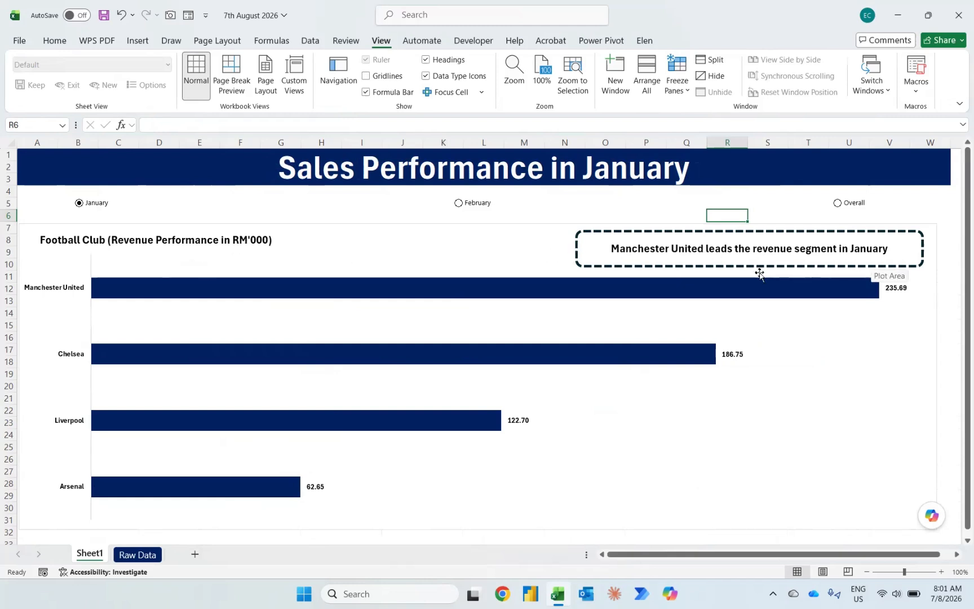
pyautogui.click(466, 208)
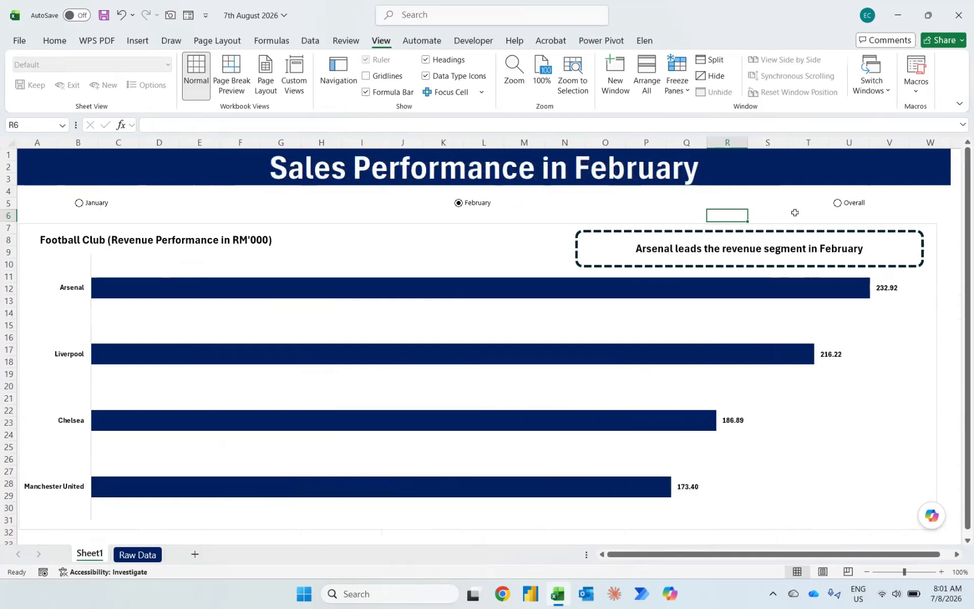
pyautogui.click(843, 210)
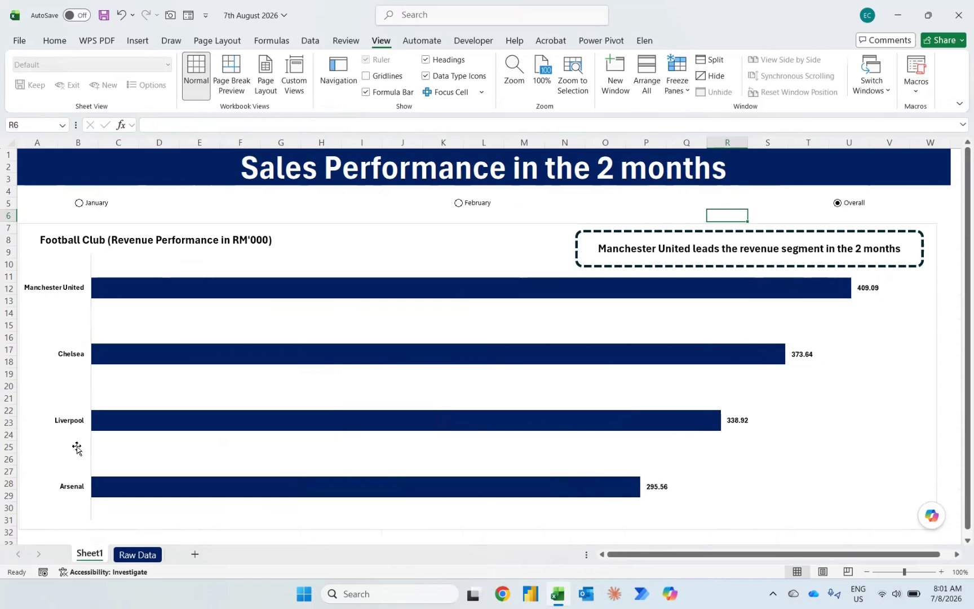
# Step: Rename Sheet1 as Dashboard and return to the worksheet grid
pyautogui.press('alt')
pyautogui.write('horDashboard')
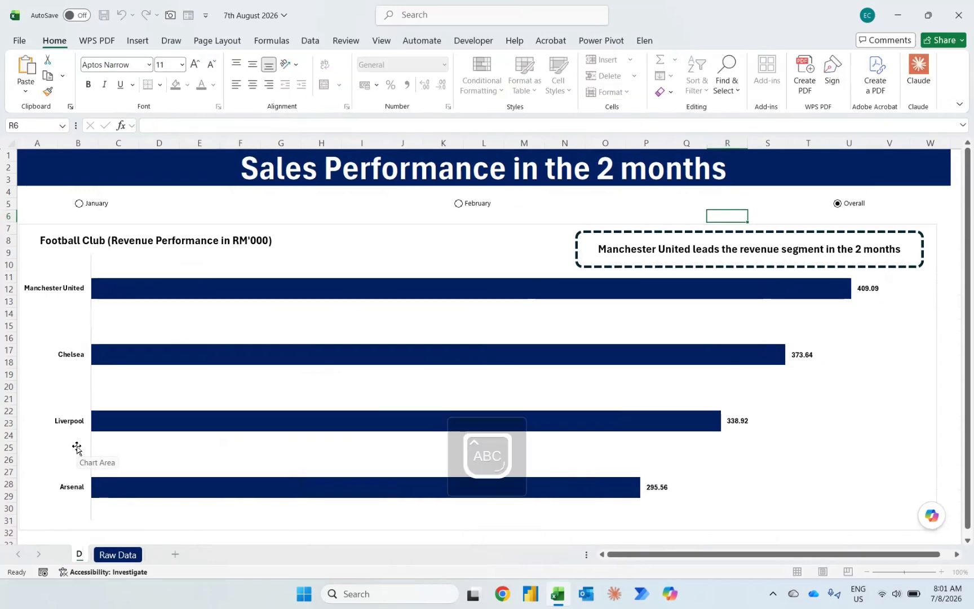
pyautogui.press('Return')
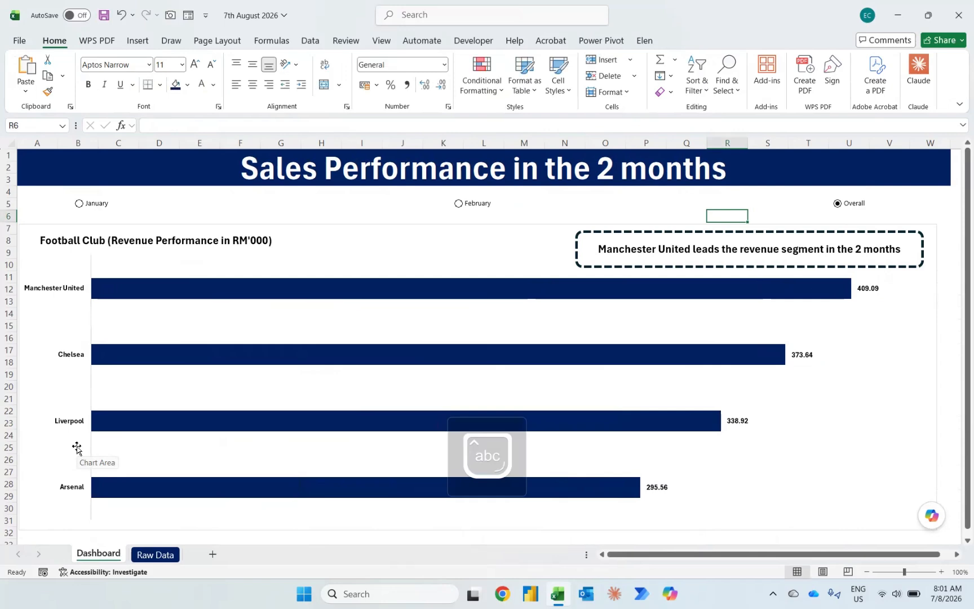
pyautogui.click(345, 204)
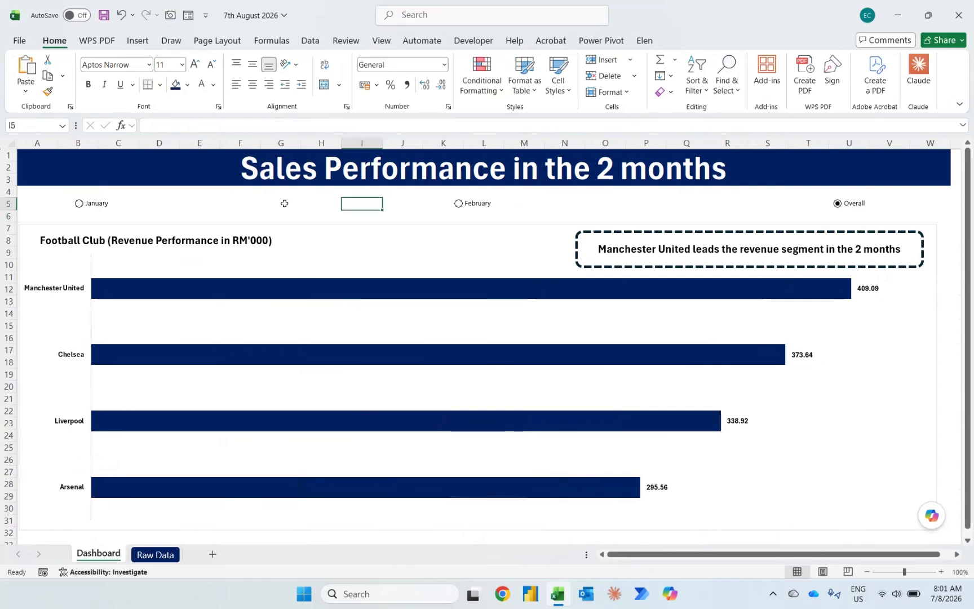
# Step: Check the banner, chart and insight text on the Dashboard sheet for January, Overall and February
pyautogui.click(79, 204)
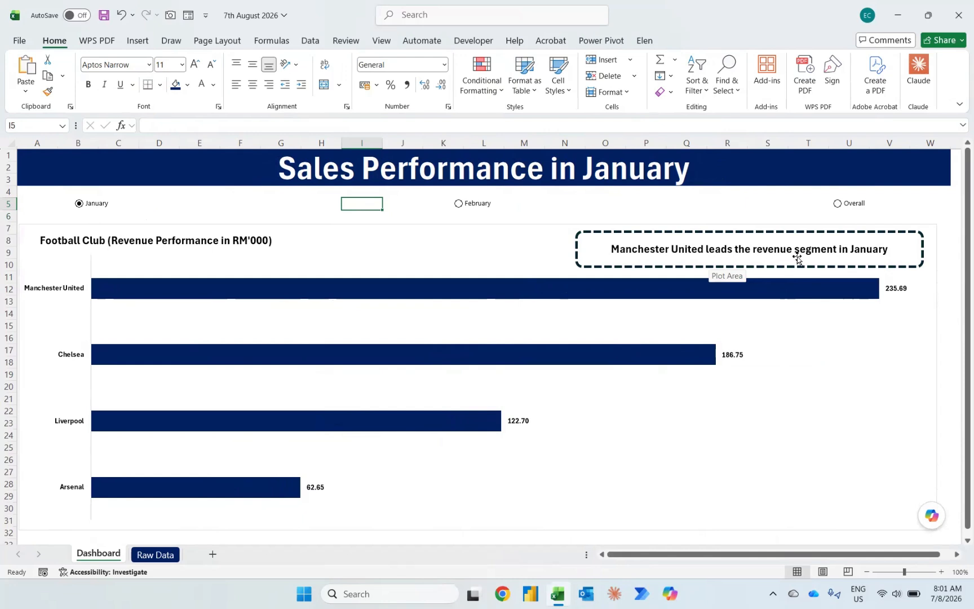
pyautogui.click(837, 204)
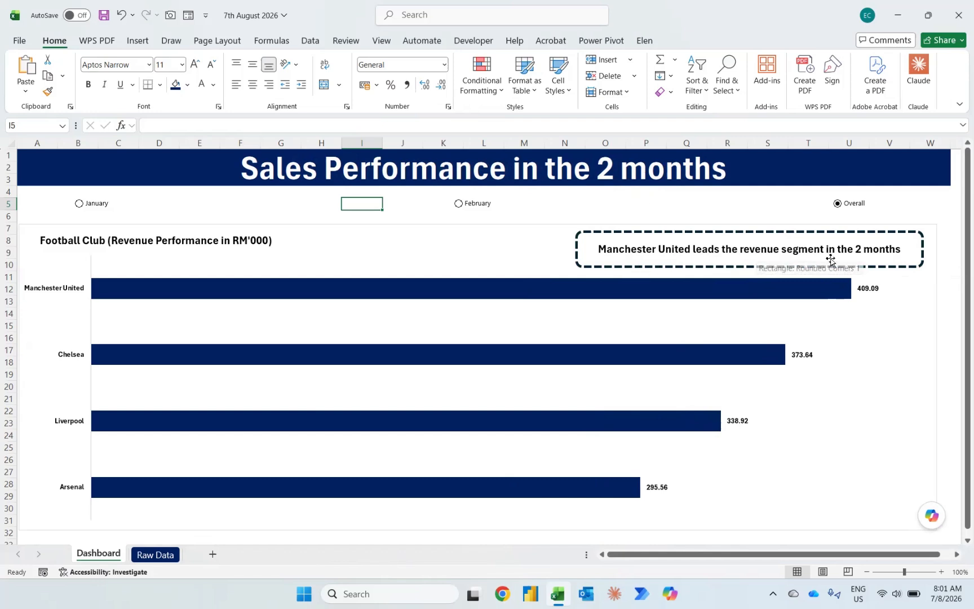
pyautogui.click(470, 206)
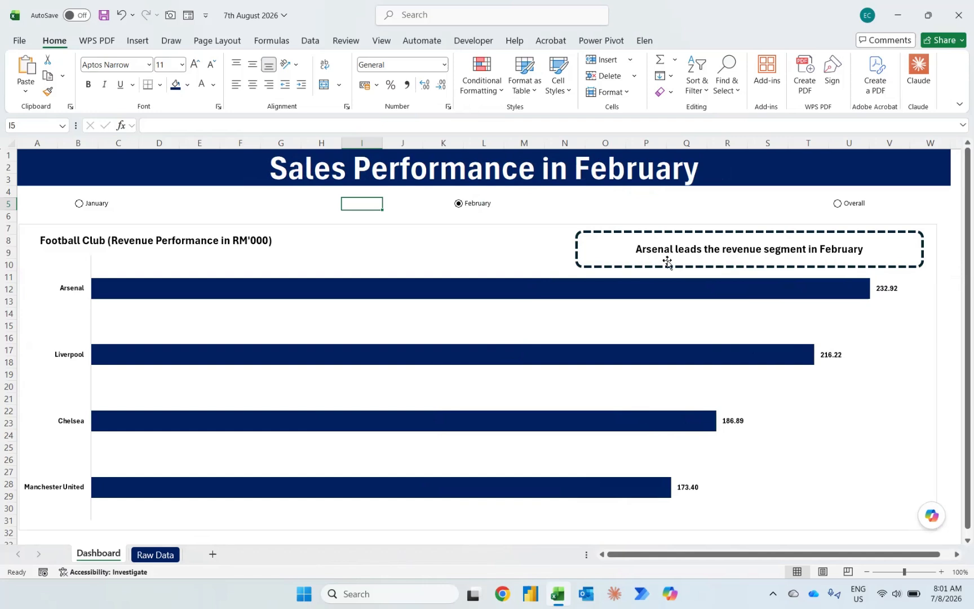